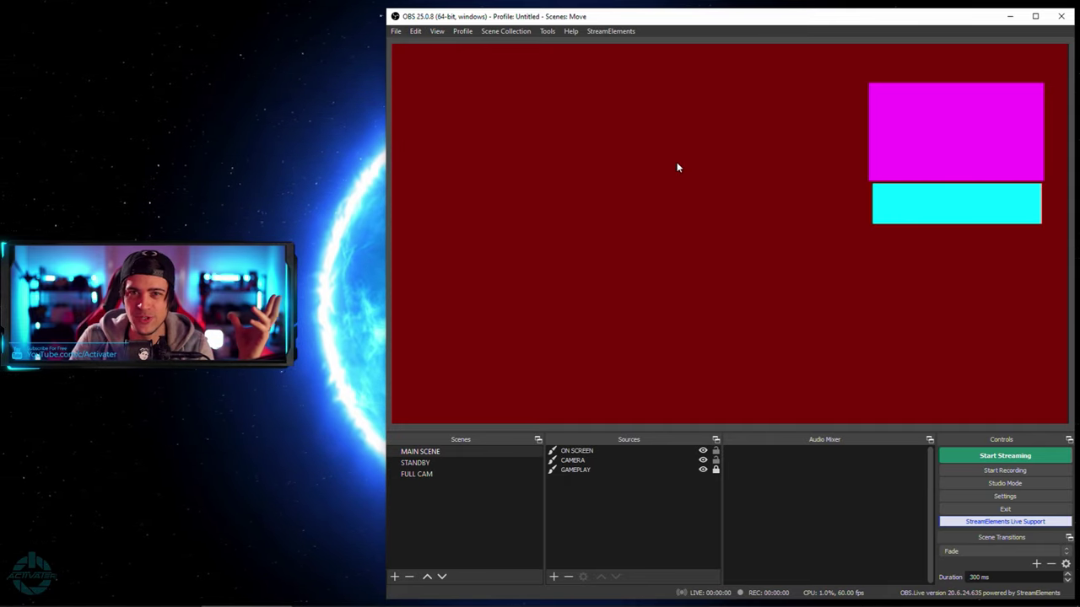
Step: Toggle the GAMEPLAY, CAMERA and ON SCREEN sources in MAIN SCENE off and on to identify each one
click(592, 466)
ctrl+click(678, 459)
click(703, 469)
click(702, 469)
click(702, 460)
click(702, 459)
click(703, 453)
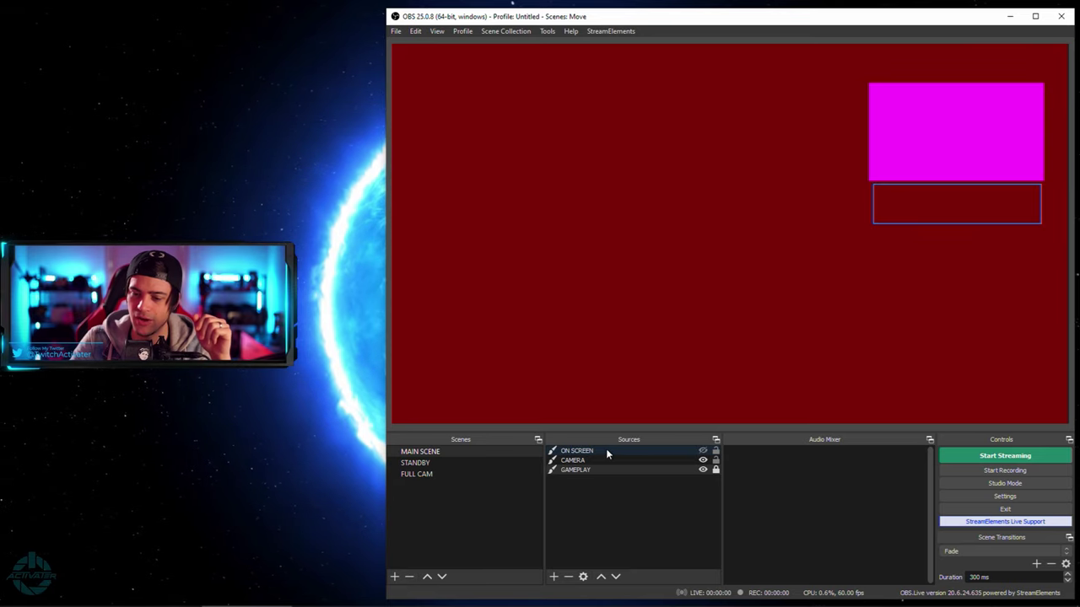
click(703, 452)
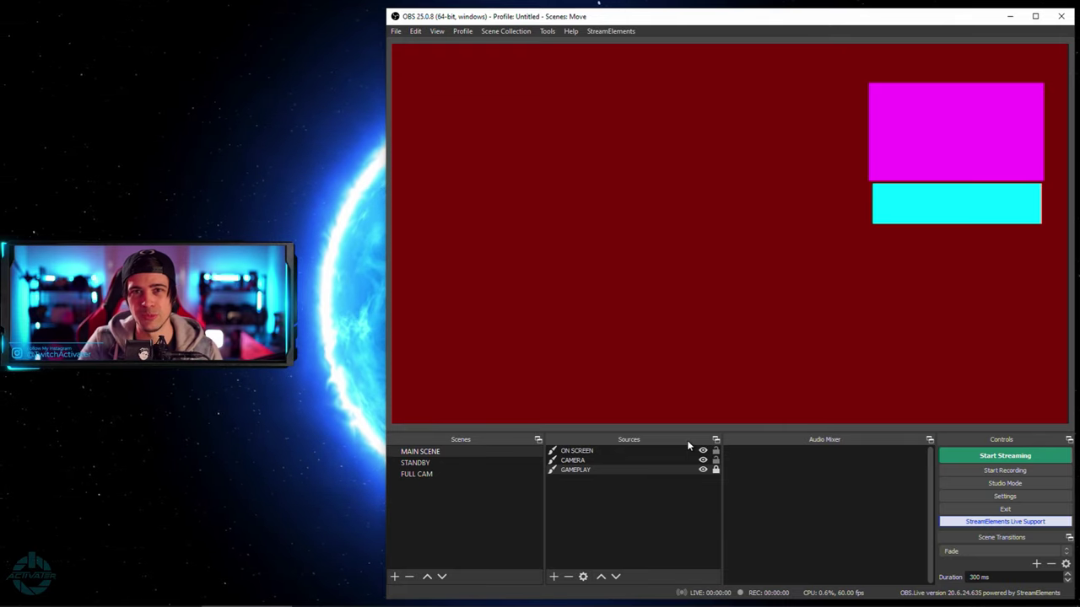
Step: View the STANDBY and FULL CAM scenes, nudging the cyan ON SCREEN source slightly upward in STANDBY
click(473, 463)
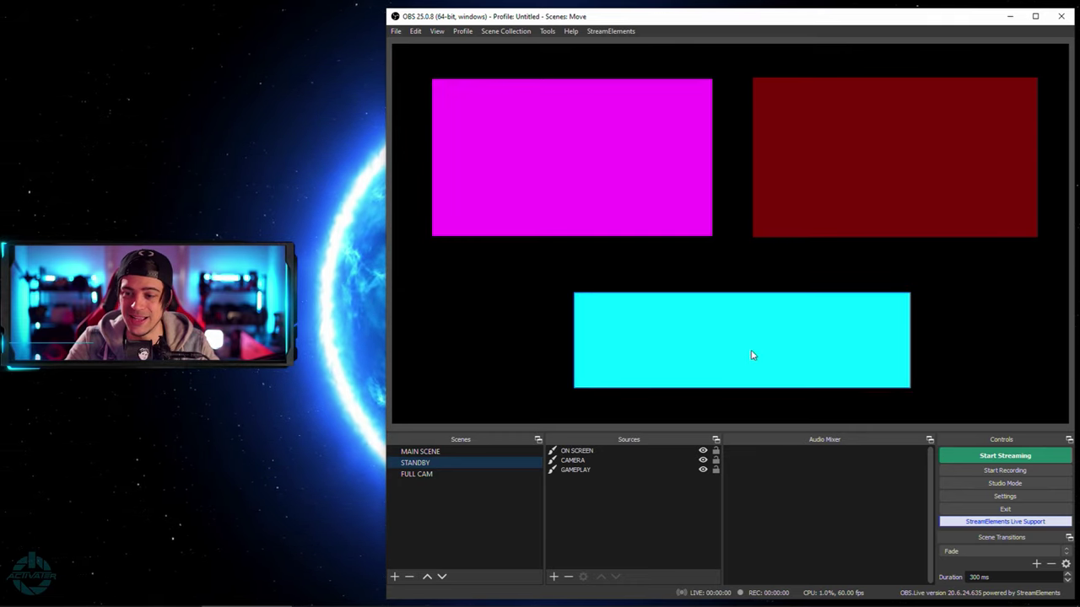
drag(760, 341, 758, 329)
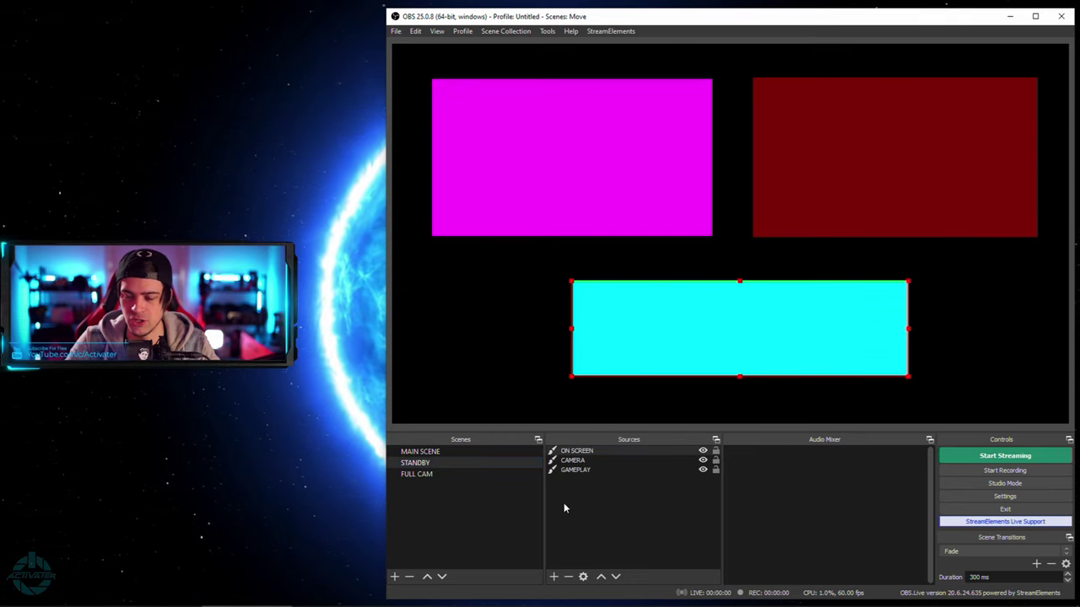
click(418, 474)
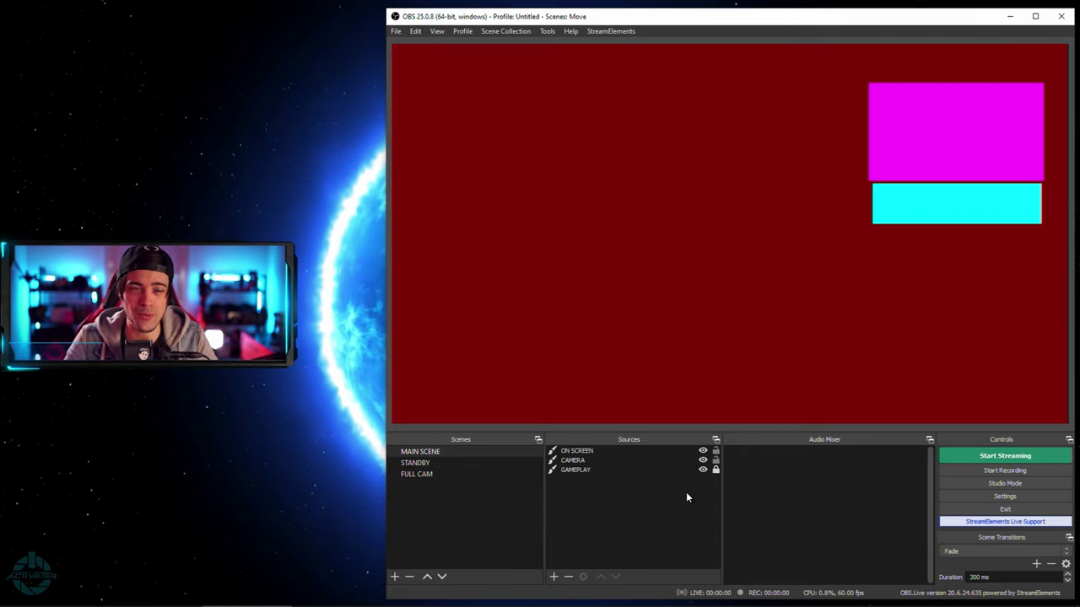
Step: Open the filters for MAIN SCENE and widen the filter window above the scene and source lists
right_click(477, 451)
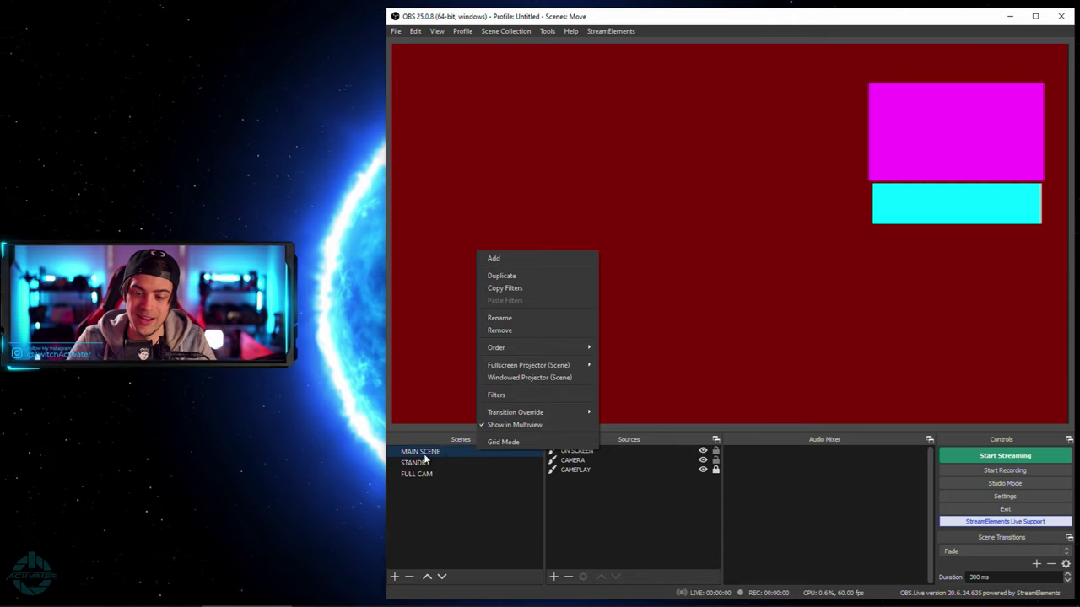
click(524, 394)
drag(608, 99, 500, 14)
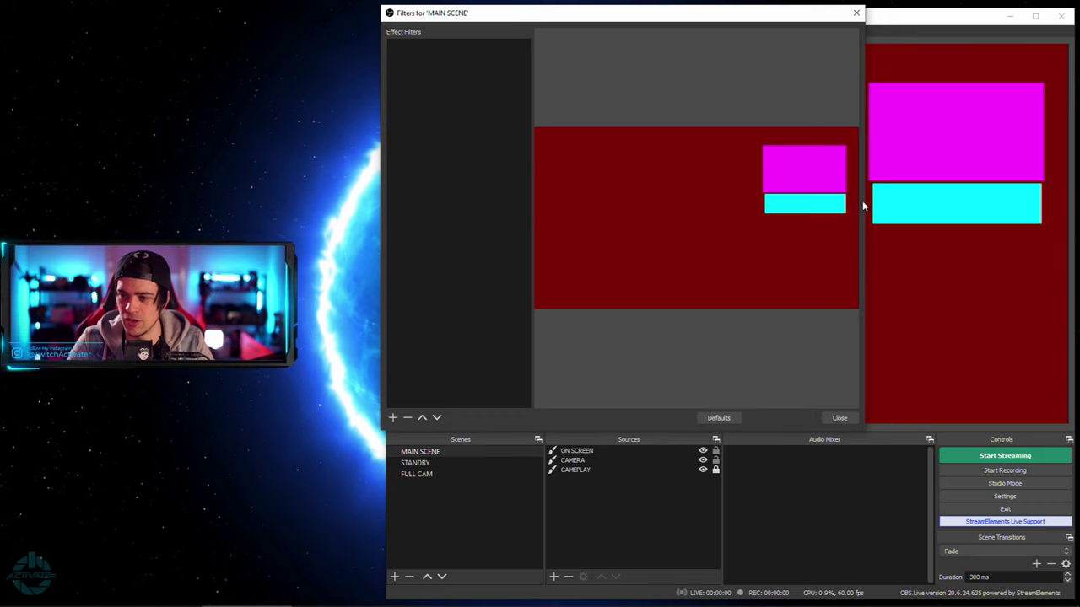
drag(863, 205, 1078, 205)
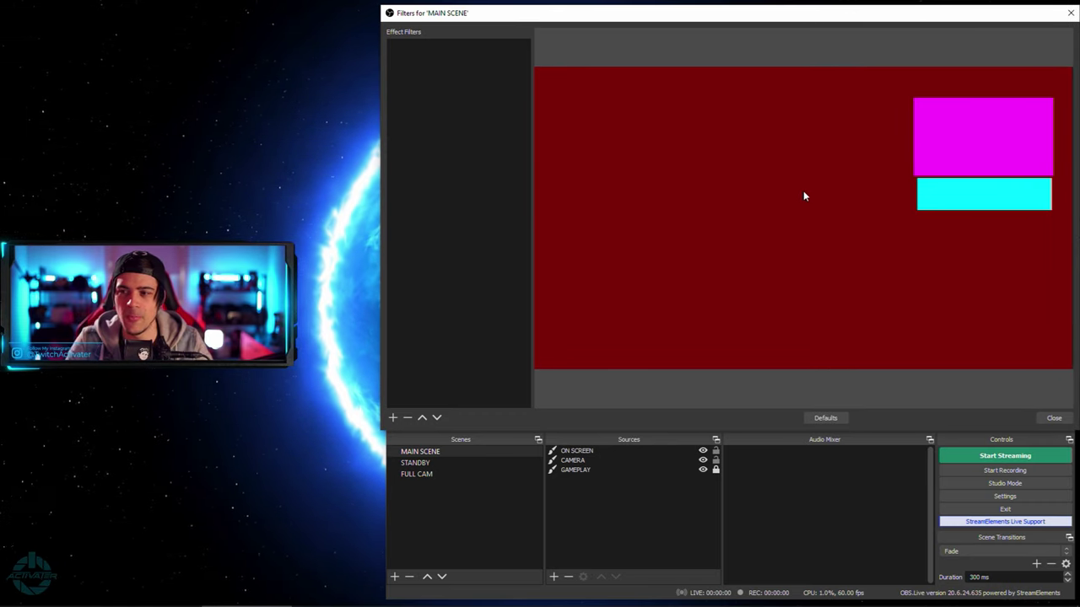
Step: Add a Move Source effect filter named CAMERA to MAIN SCENE
right_click(440, 132)
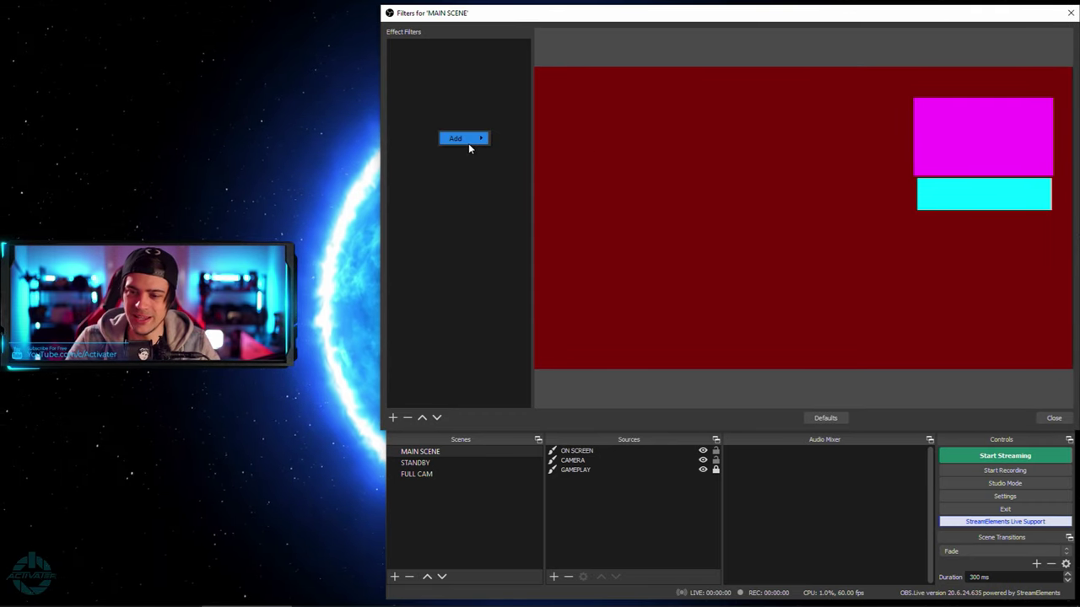
mouse_move(468, 140)
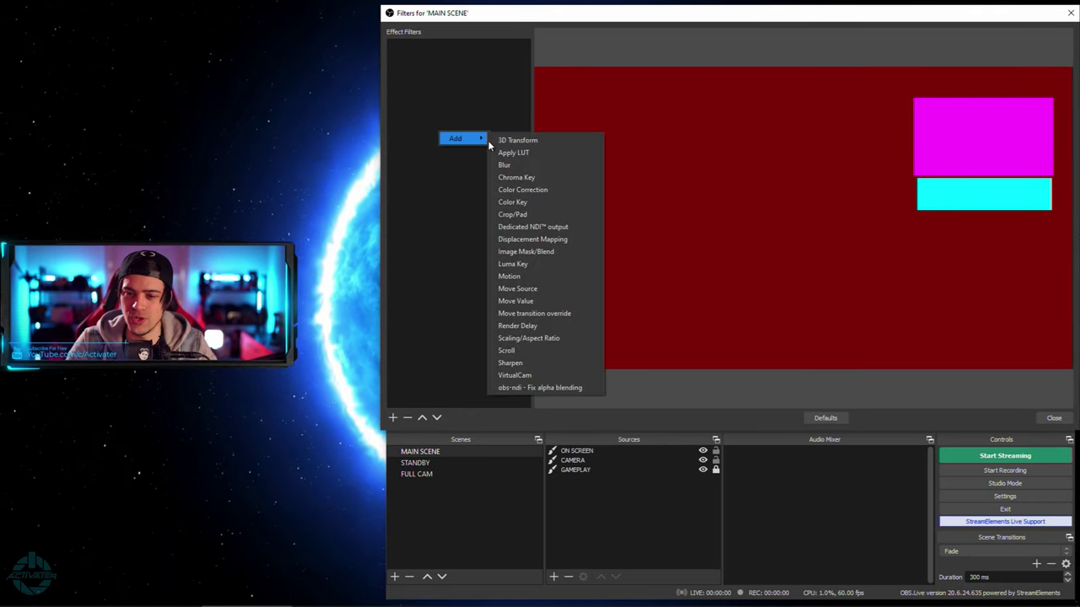
click(566, 287)
text(CAMERA)
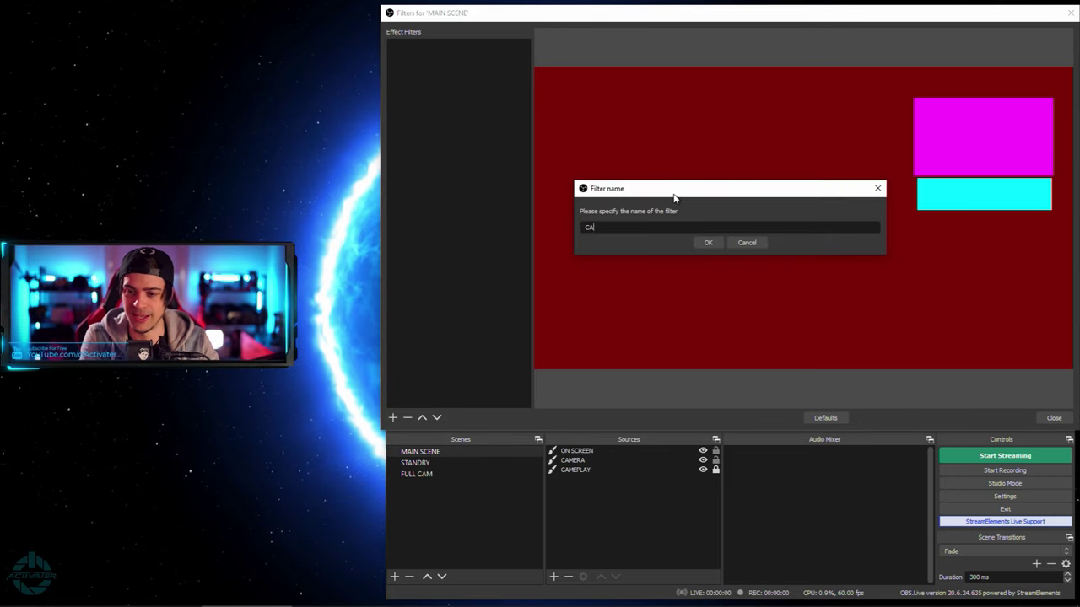
click(707, 243)
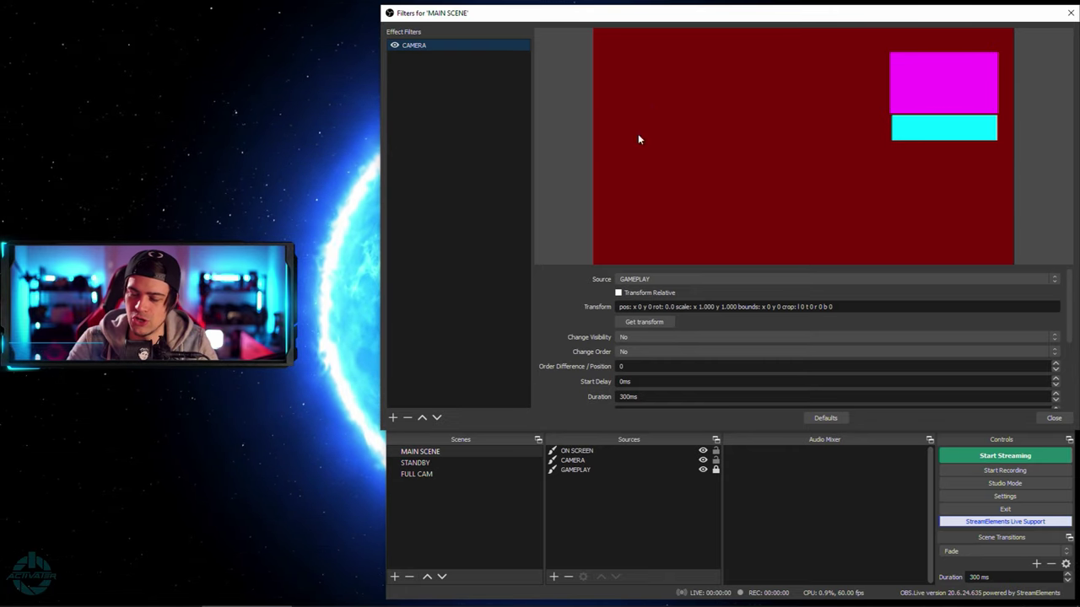
Step: Toggle the ON SCREEN and CAMERA sources off and on to check which elements they control
click(593, 452)
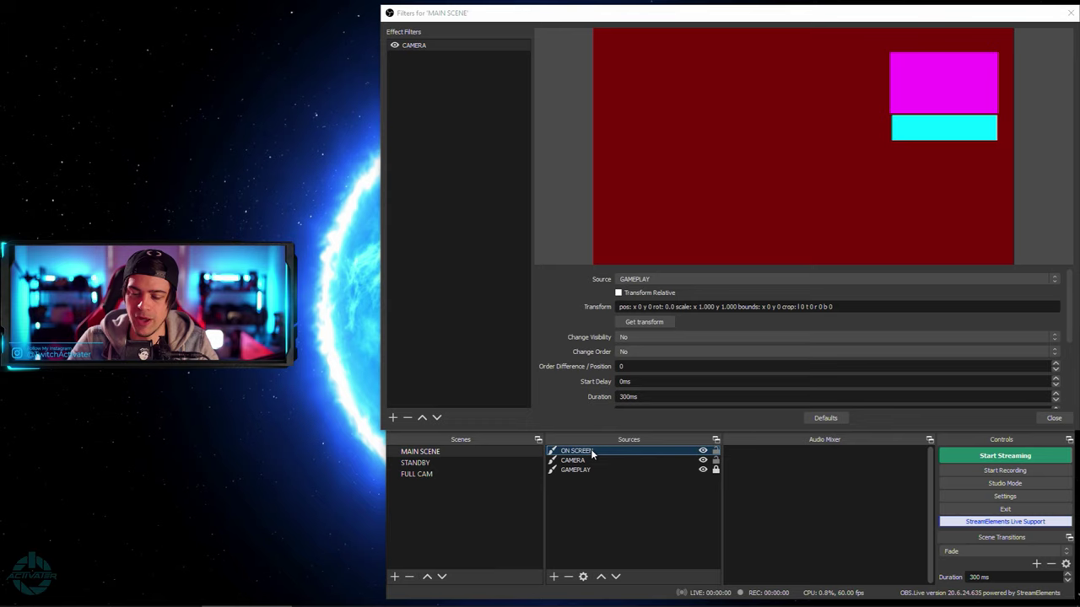
double_click(703, 451)
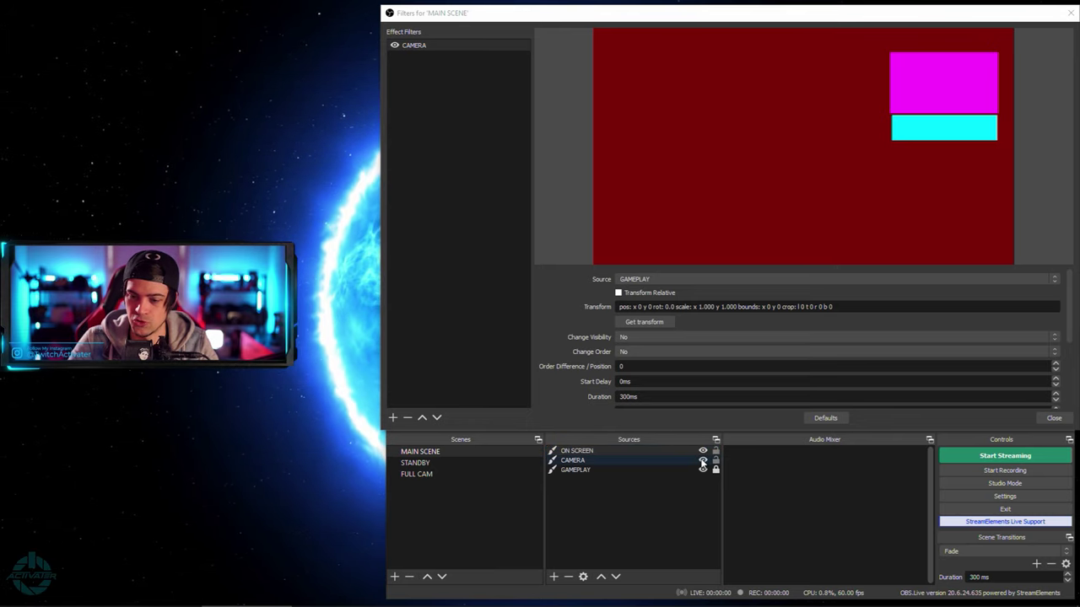
click(704, 461)
click(704, 460)
Step: Group the ON SCREEN and CAMERA sources and rename the group CAMERA SOURCE
click(641, 451)
ctrl+click(681, 460)
right_click(589, 466)
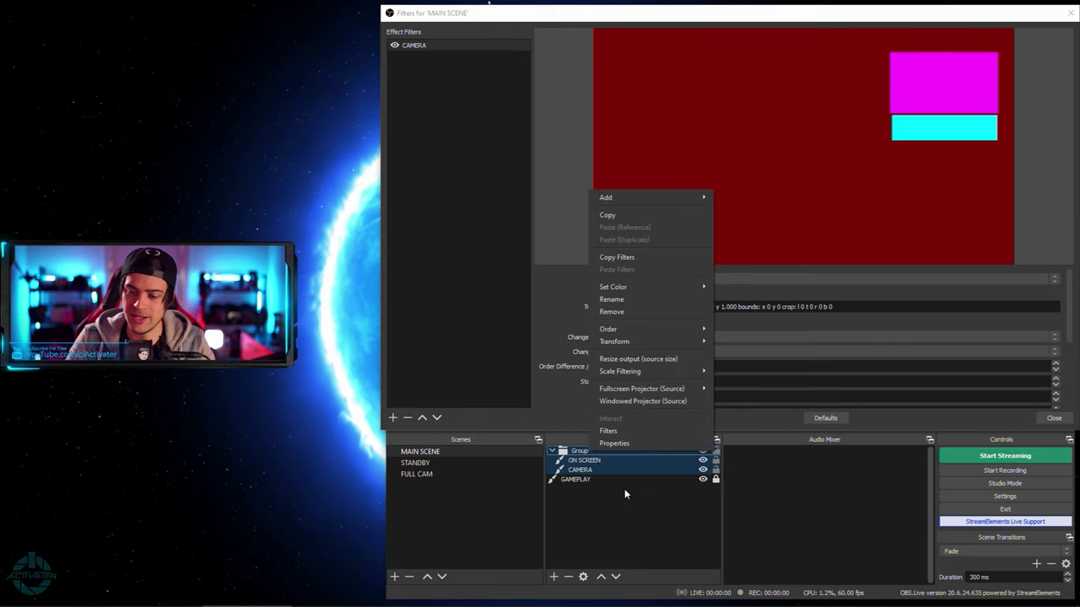
click(616, 214)
right_click(587, 455)
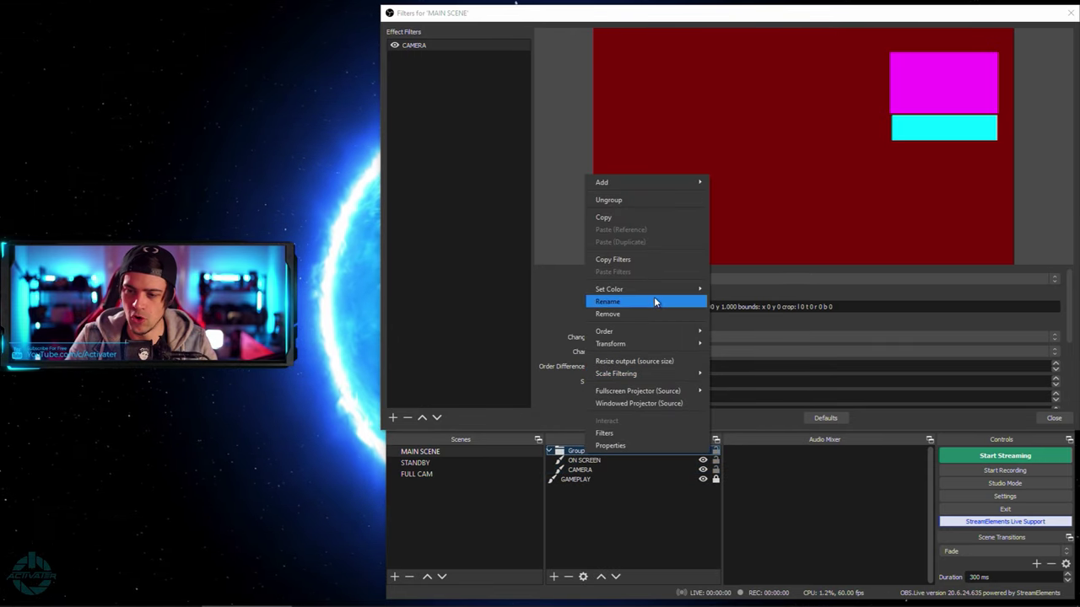
click(607, 301)
text(CAMER)
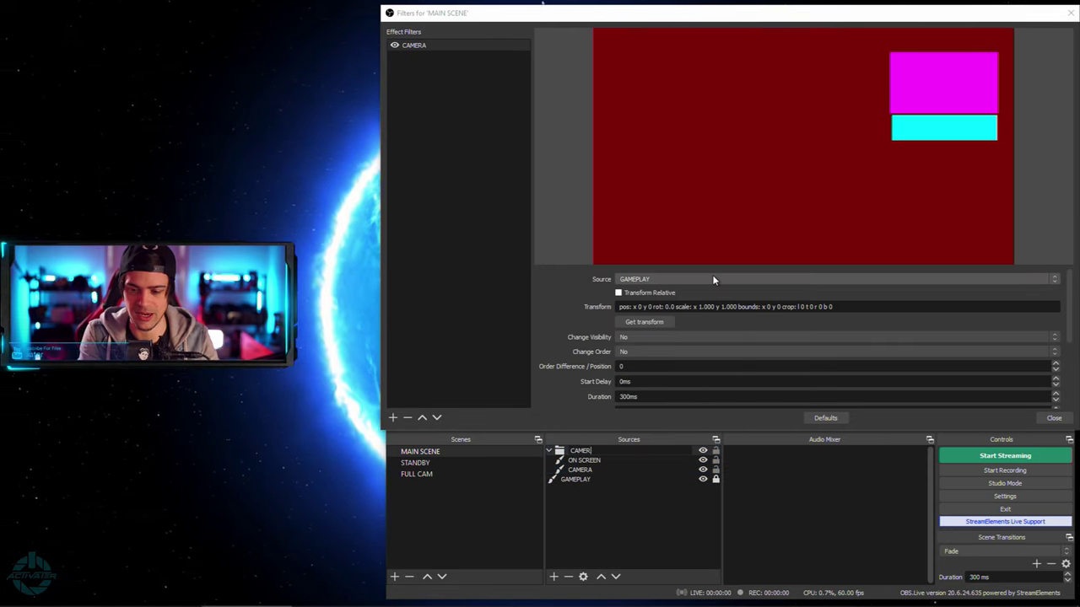
text(A SOURCE)
key(Return)
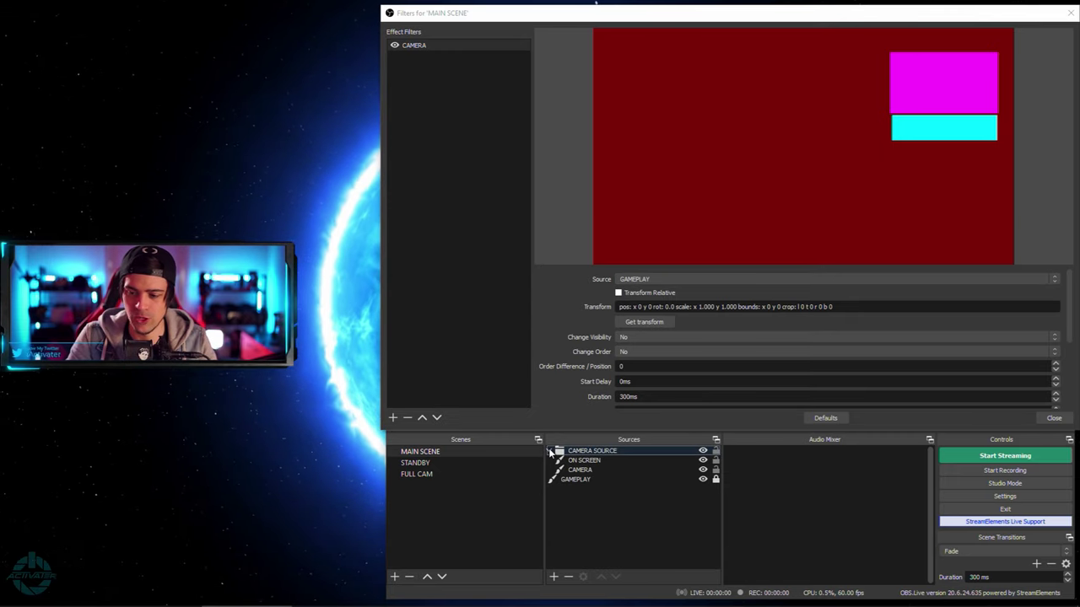
Step: Test the CAMERA SOURCE group's visibility and move the whole group slightly upward on the canvas
click(549, 451)
click(703, 451)
click(703, 451)
click(697, 454)
click(549, 451)
drag(797, 13, 456, 15)
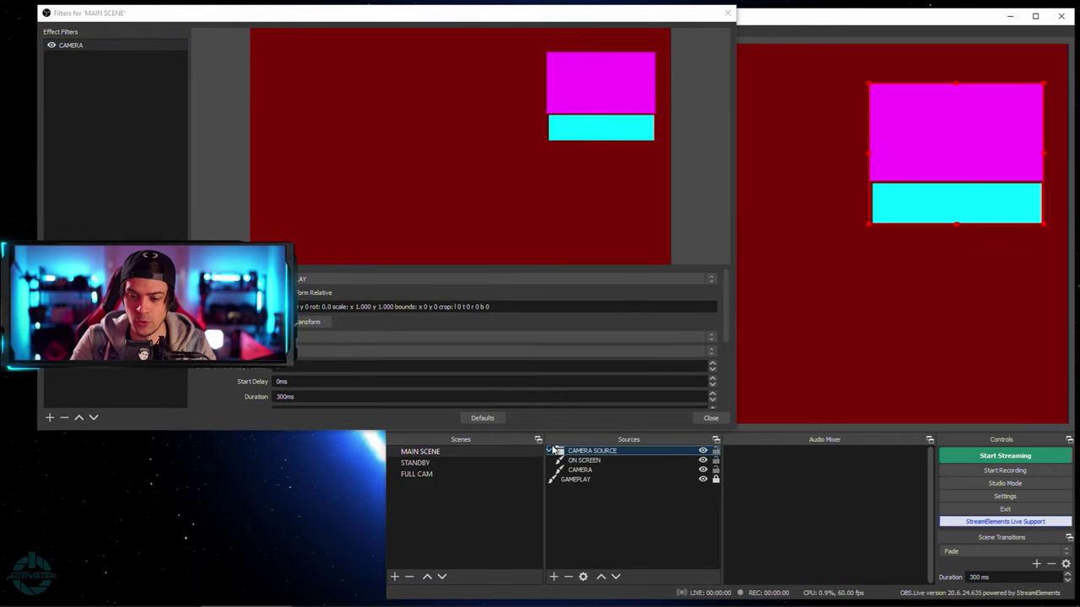
mouse_move(983, 118)
mouse_down()
mouse_move(956, 165)
mouse_move(967, 90)
mouse_move(986, 106)
mouse_up()
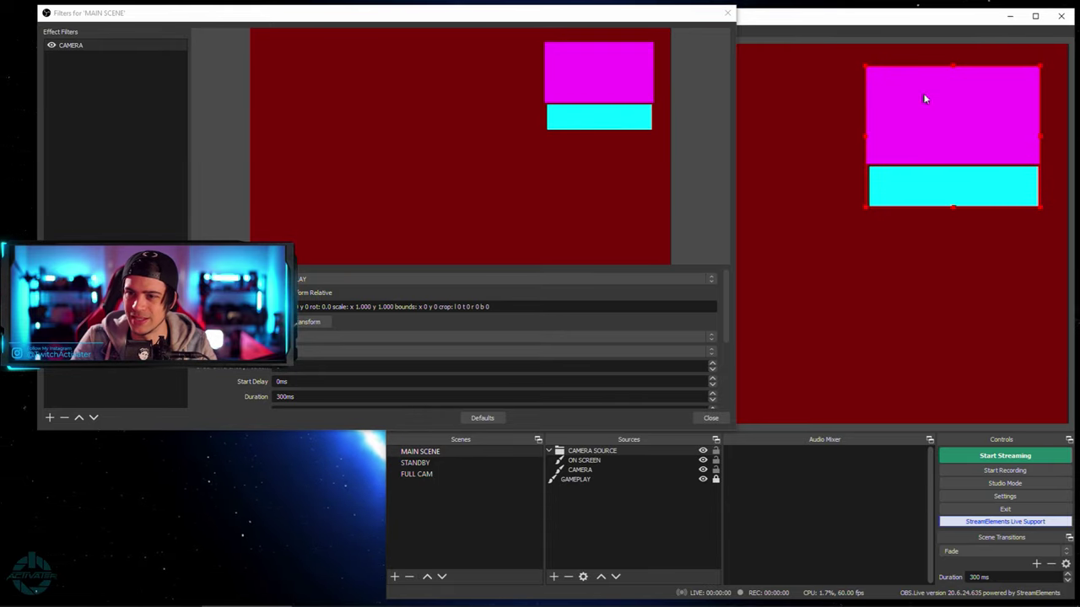
Step: Set the source of the CAMERA move filter to CAMERA SOURCE
drag(631, 19, 973, 23)
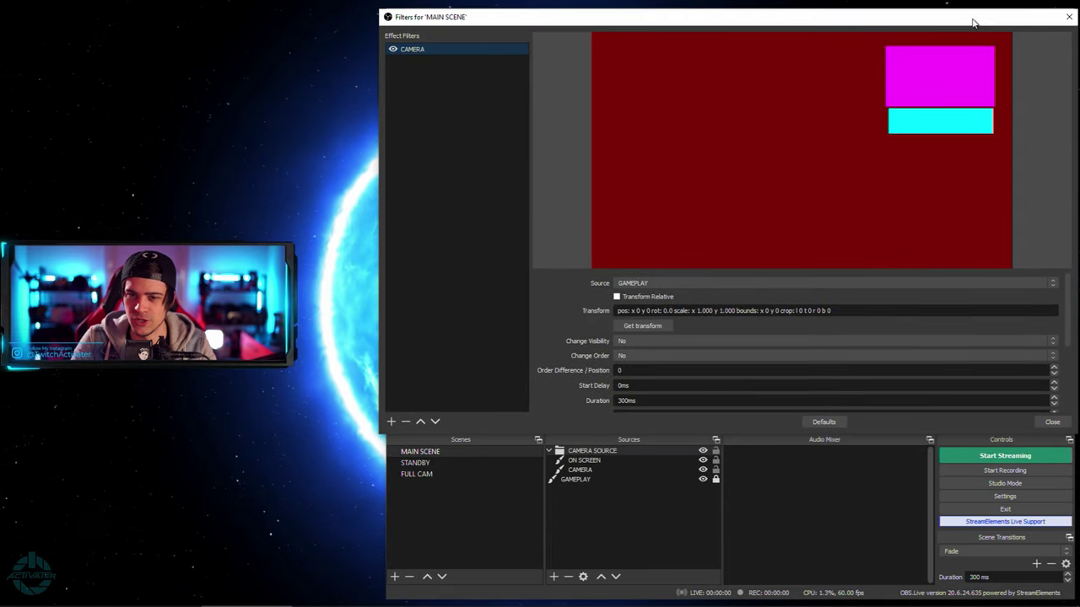
click(697, 283)
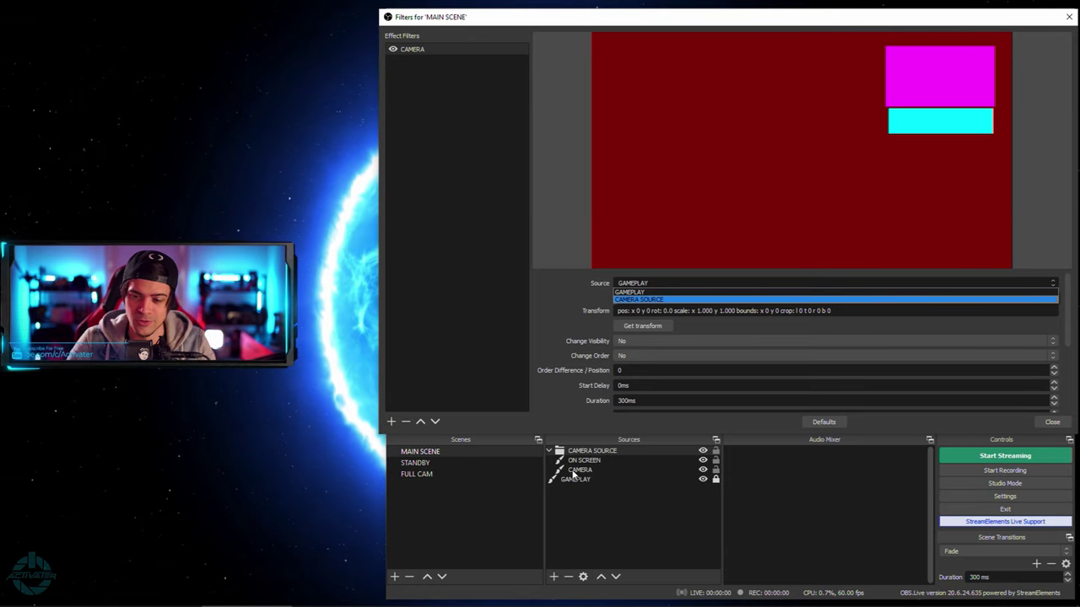
click(651, 299)
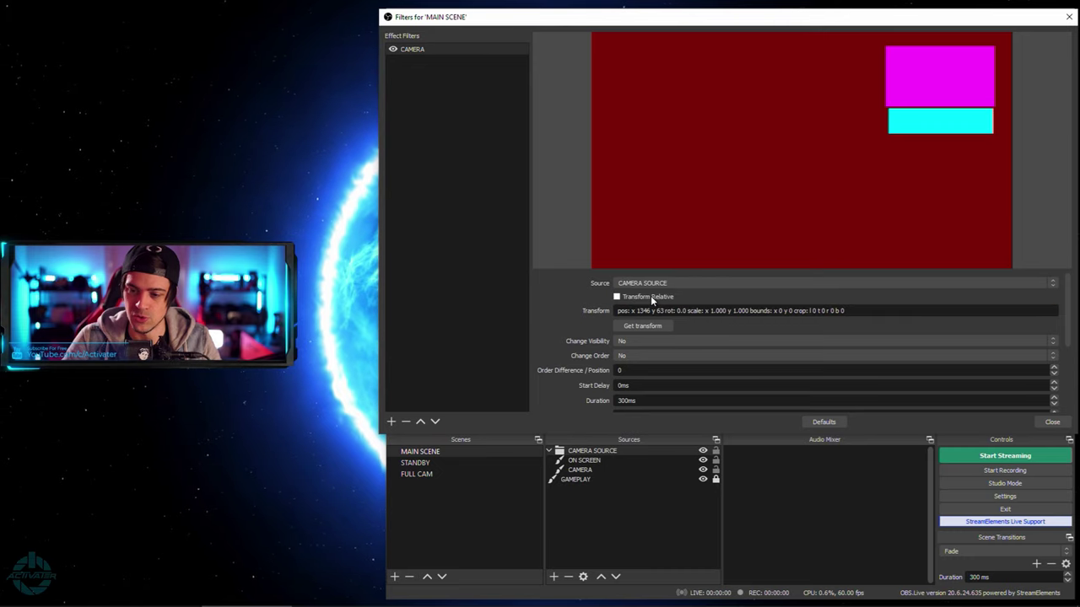
Step: Enlarge the CAMERA SOURCE group to about 2.46 scale and centre it on the canvas at about x 350, y 34
drag(675, 17, 145, 201)
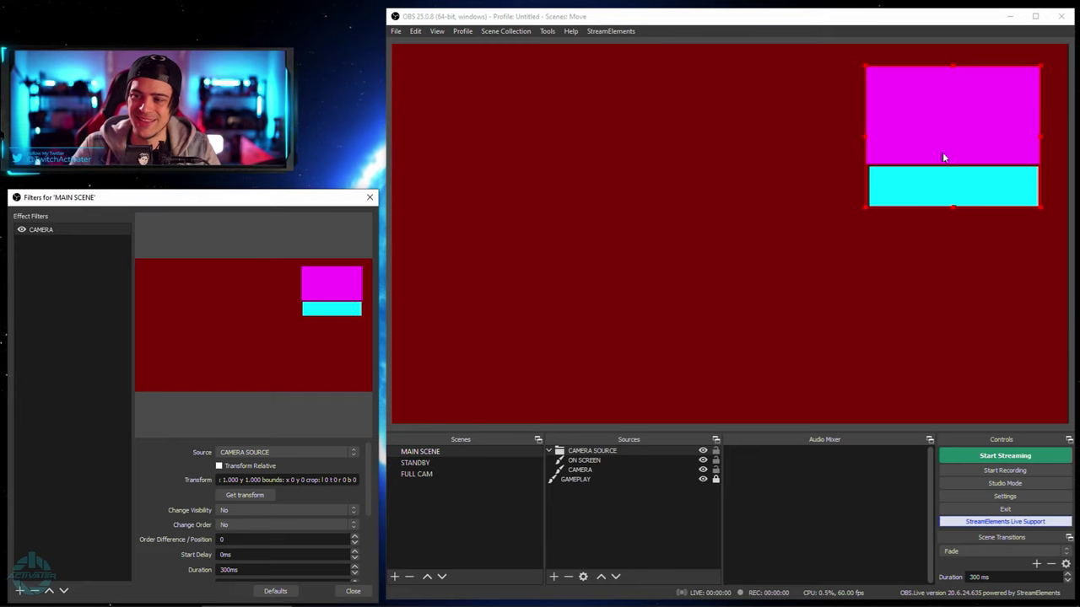
drag(960, 130, 510, 334)
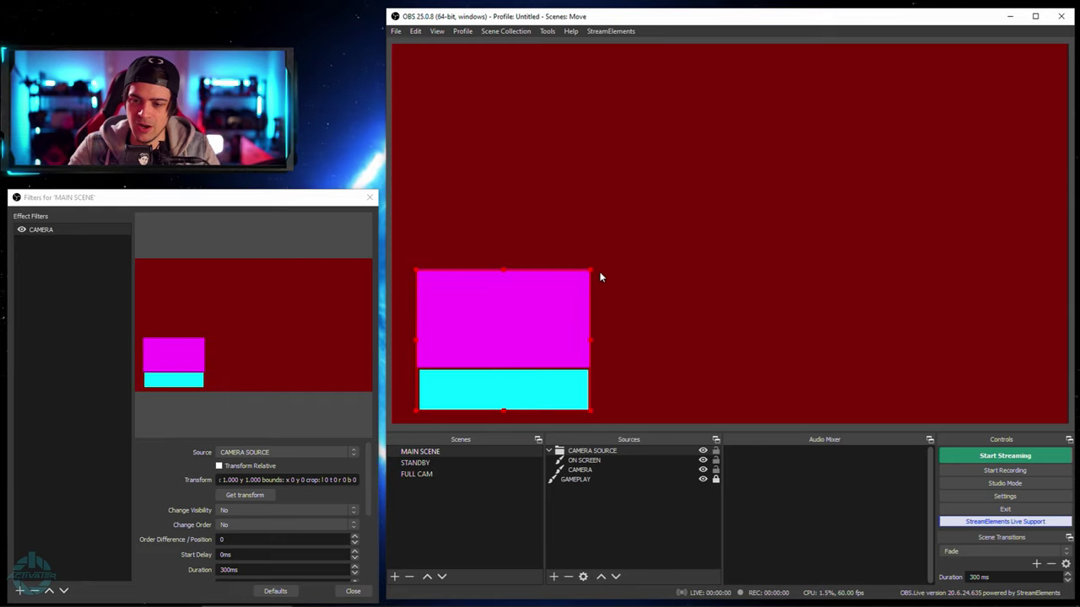
drag(592, 272, 875, 160)
drag(646, 149, 720, 124)
drag(945, 37, 914, 63)
drag(755, 145, 786, 138)
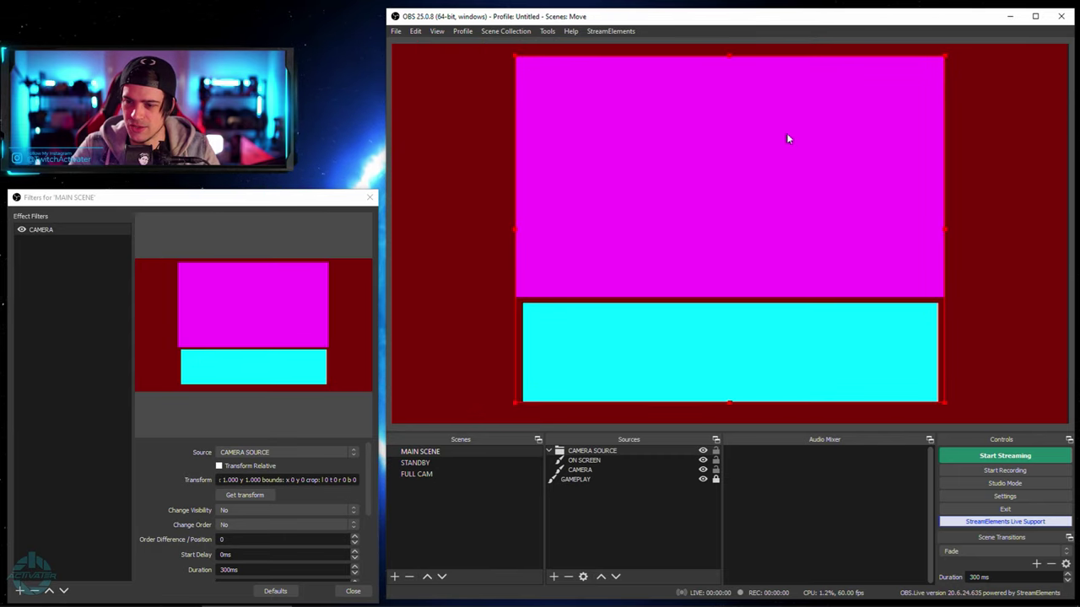
click(989, 170)
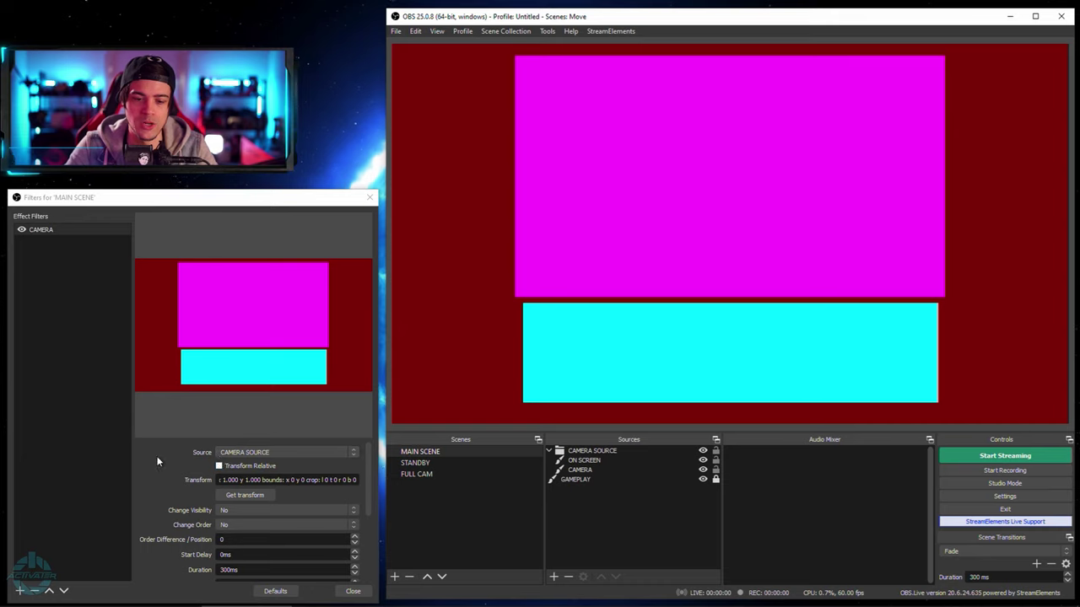
Step: Capture the group's current transform into the CAMERA filter and keep Change Visibility at No
click(257, 496)
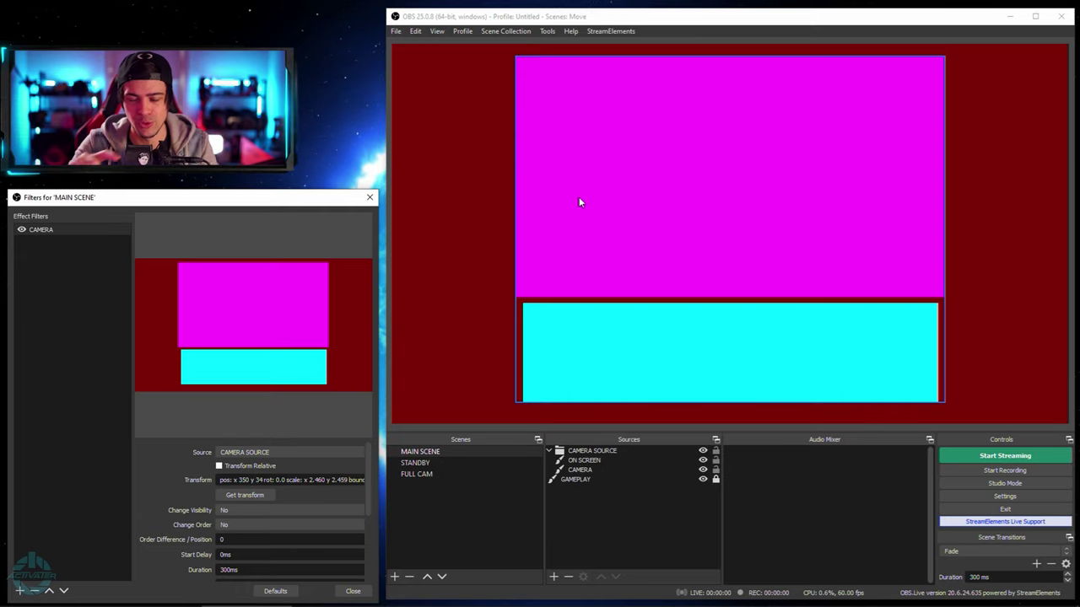
scroll(240, 489, down, 2)
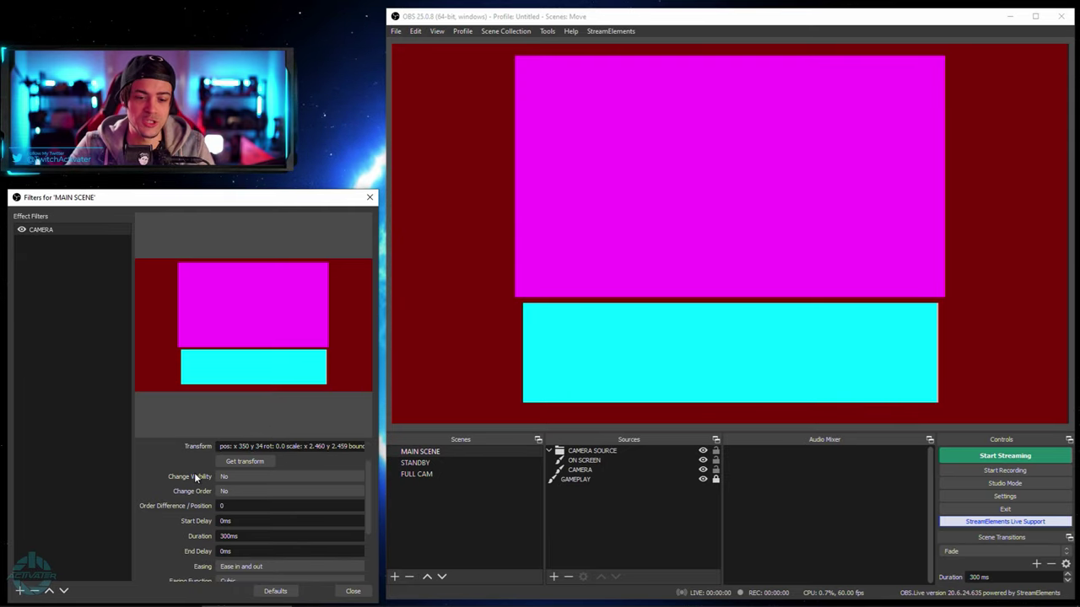
click(237, 476)
click(237, 475)
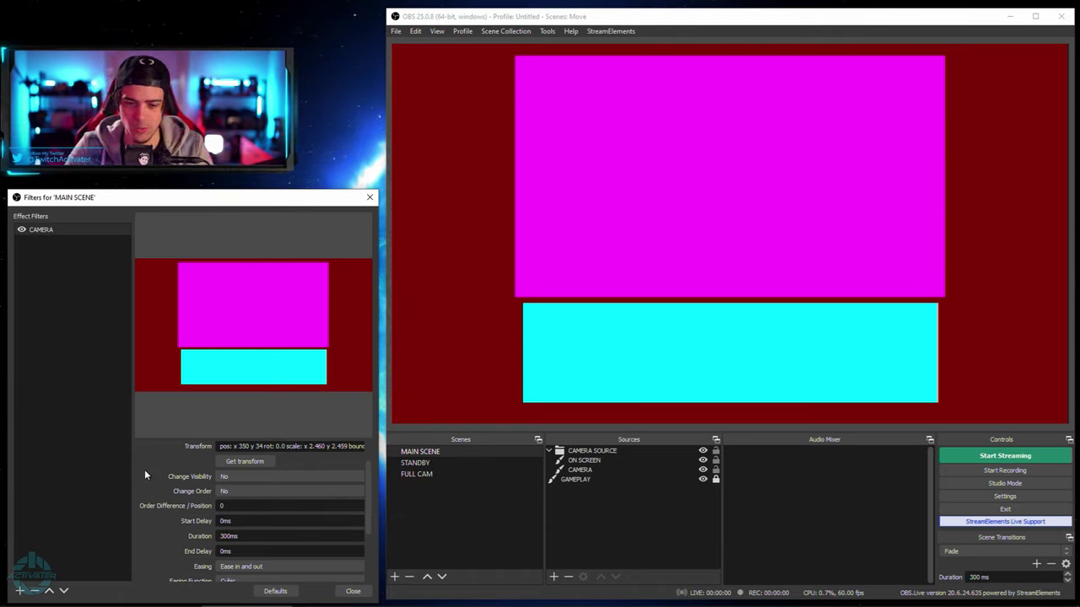
Step: Set the CAMERA filter's move duration to 1000 ms
scroll(215, 478, down, 2)
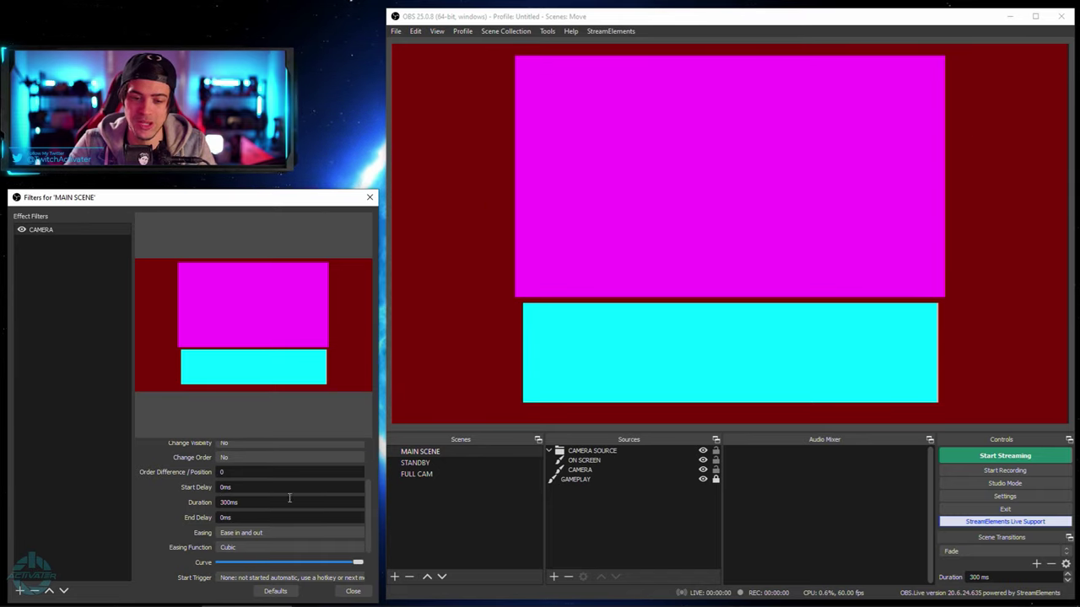
double_click(225, 502)
text(0)
text(1)
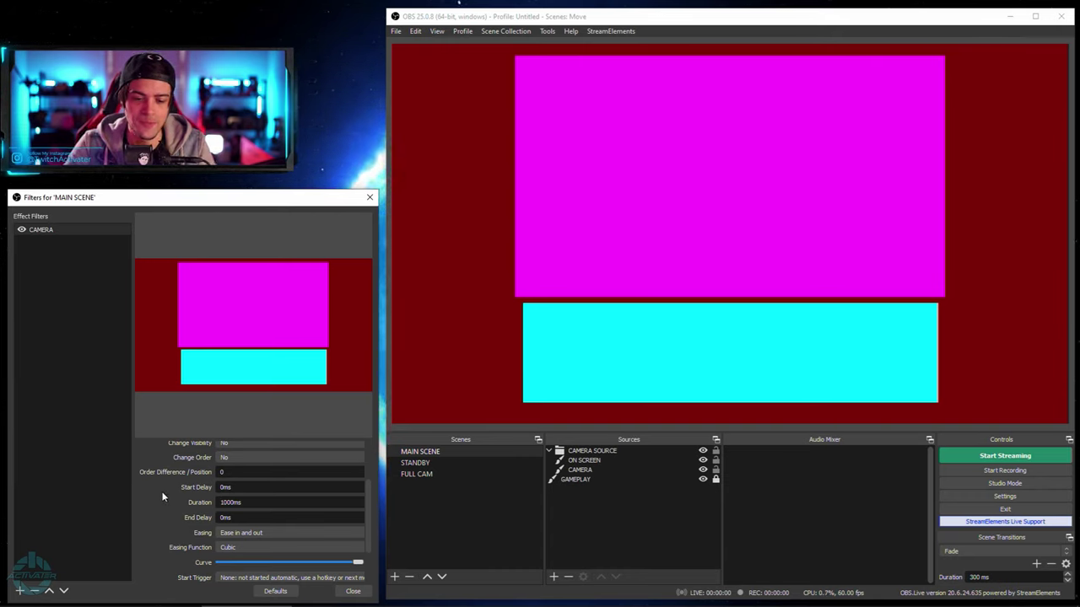
Step: Review the easing options of the CAMERA filter and keep Ease in and out
scroll(165, 490, down, 1)
click(247, 498)
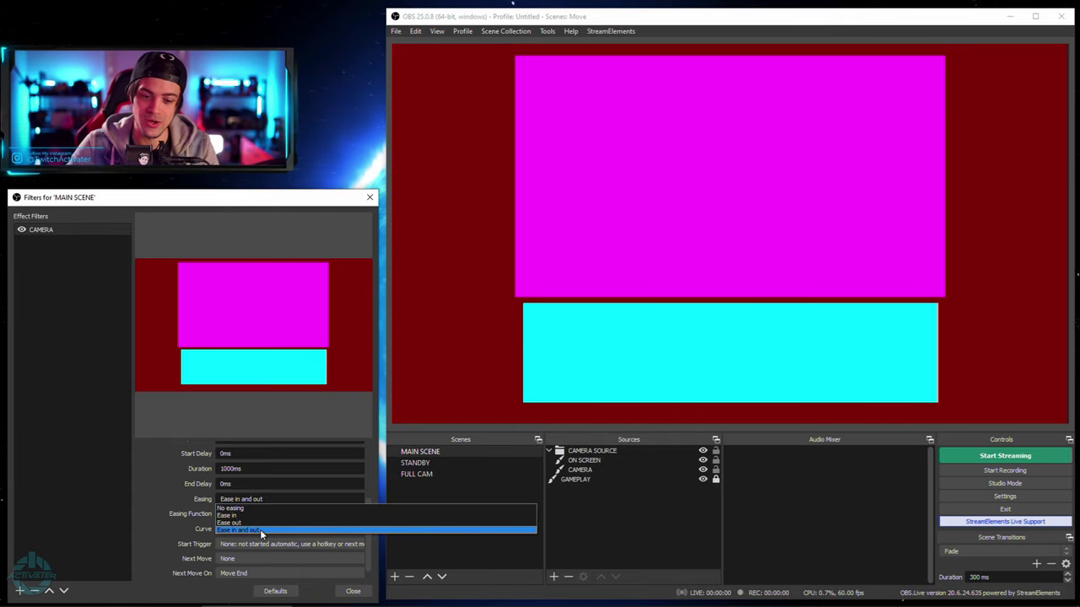
click(261, 529)
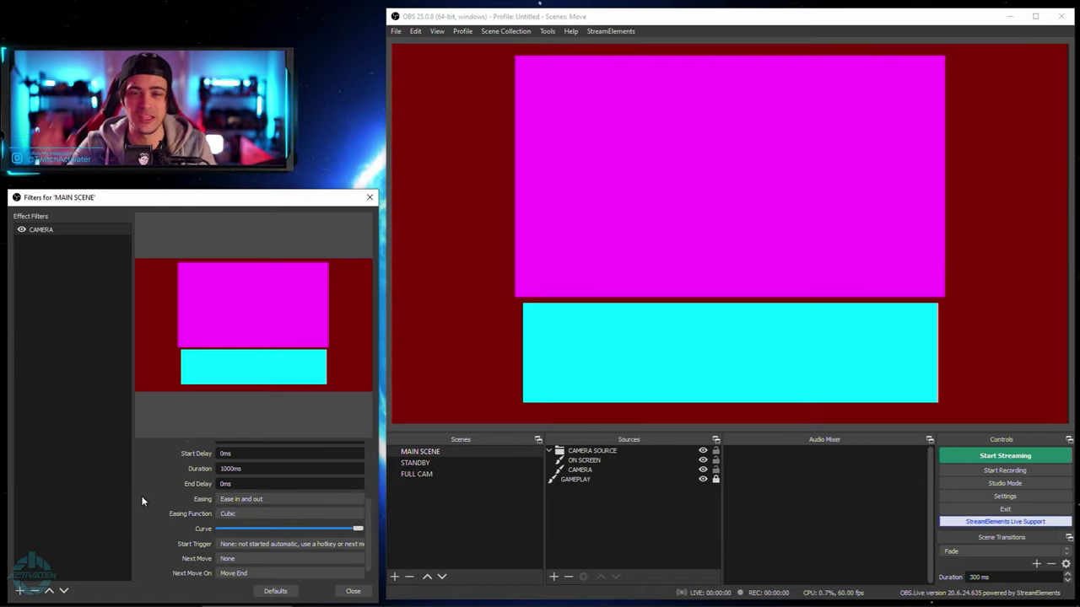
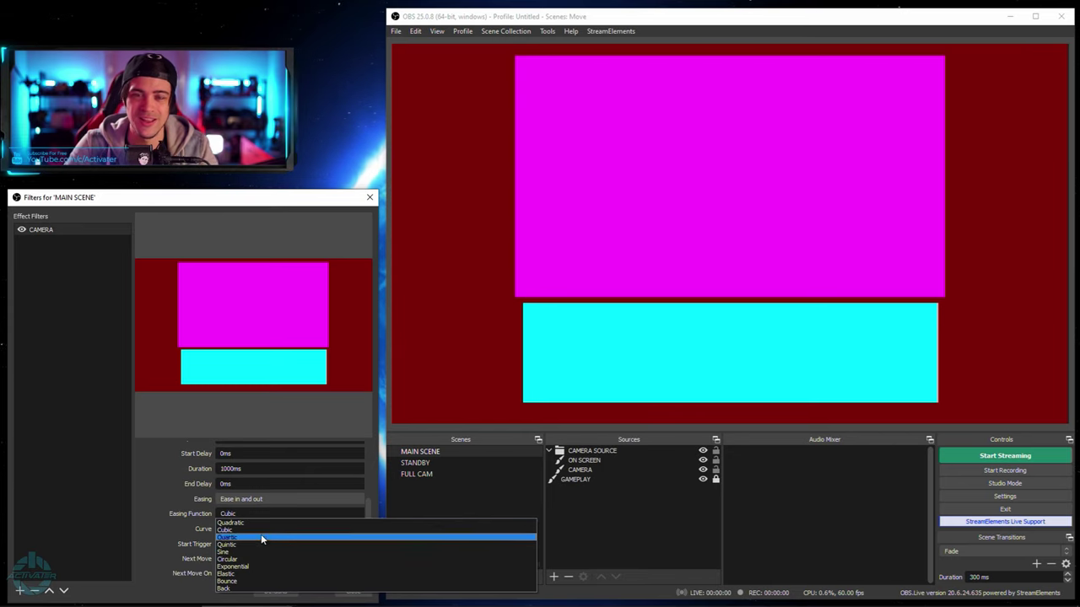
Step: Switch to the easings.net cheat sheet in the browser and examine an enlarged view of the easeOutSine curve and its animation
click(231, 389)
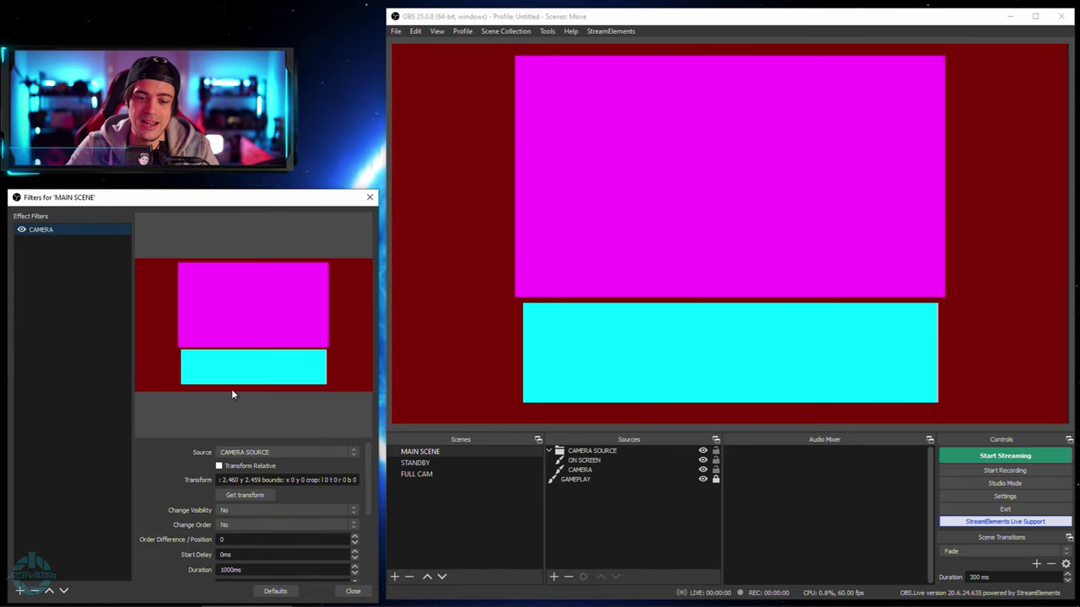
click(194, 597)
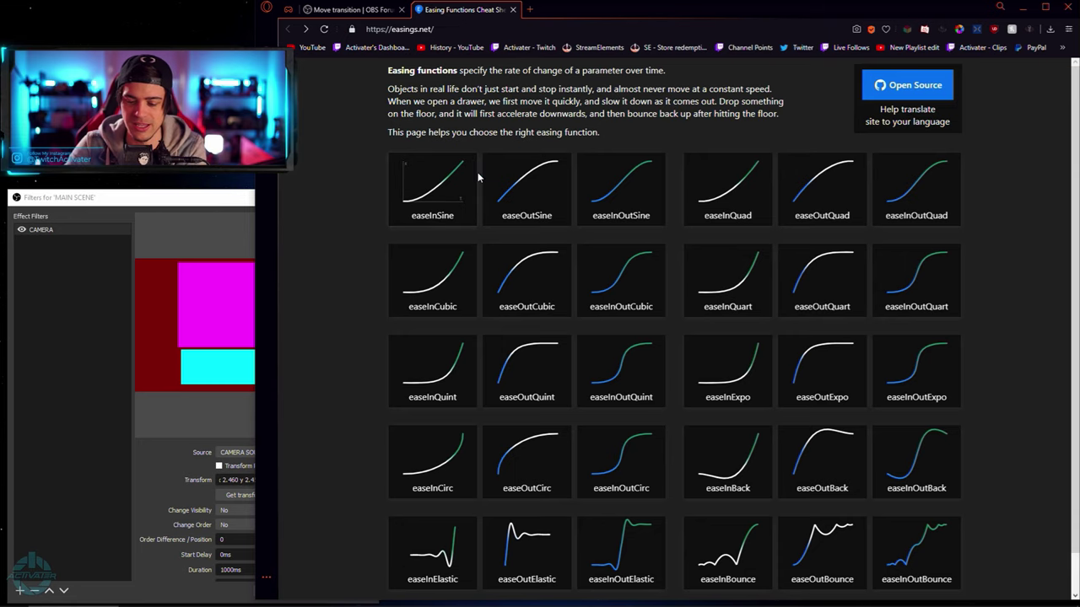
key(ctrl+plus)
key(ctrl+plus)
key(ctrl+plus)
key(ctrl+plus)
key(ctrl+plus)
key(ctrl+plus)
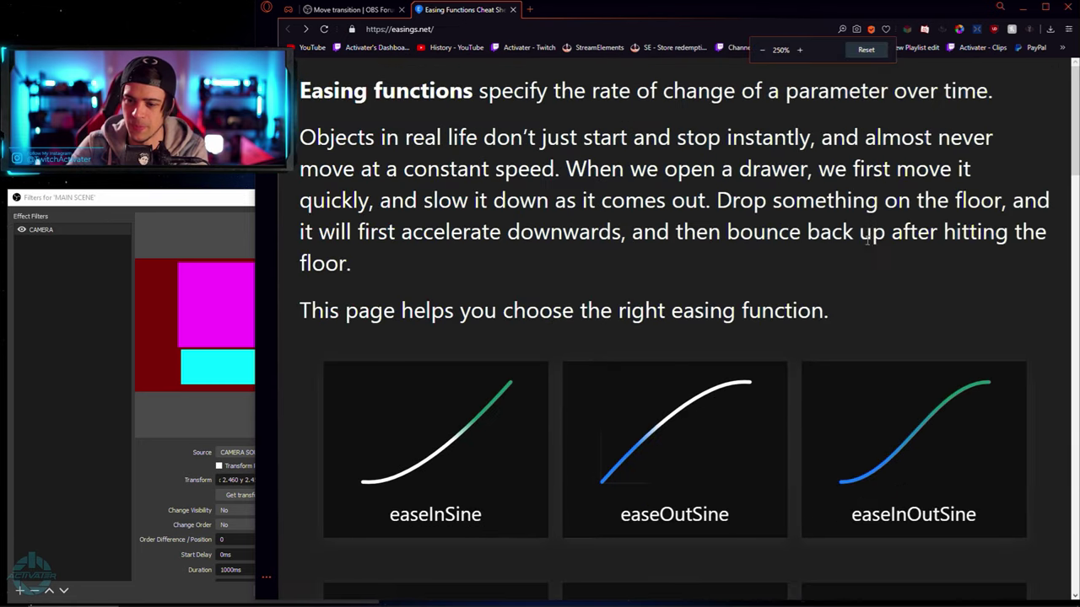
scroll(880, 192, down, 1)
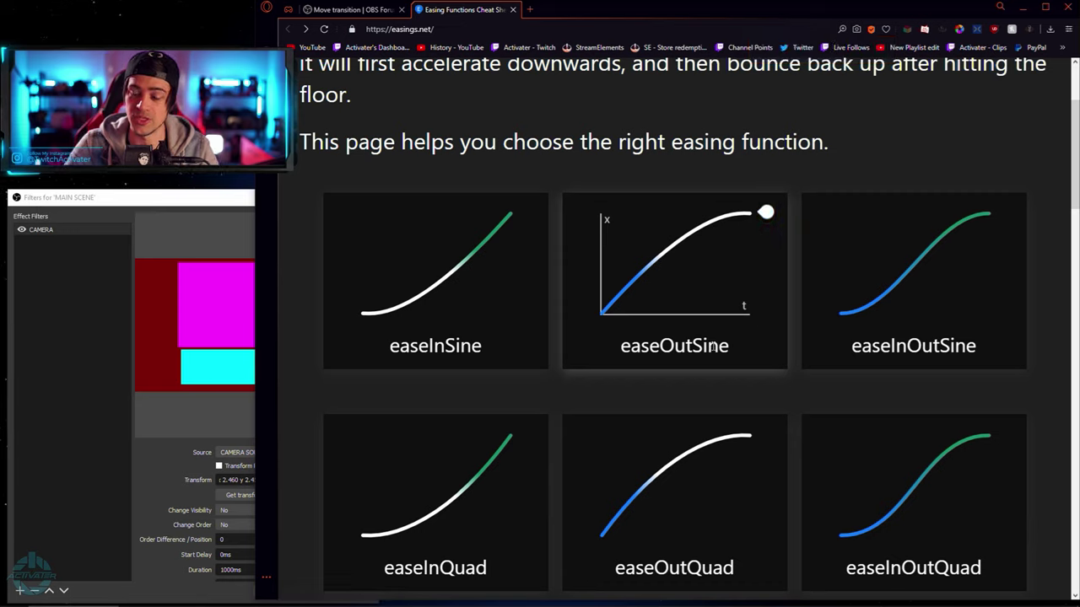
mouse_move(723, 279)
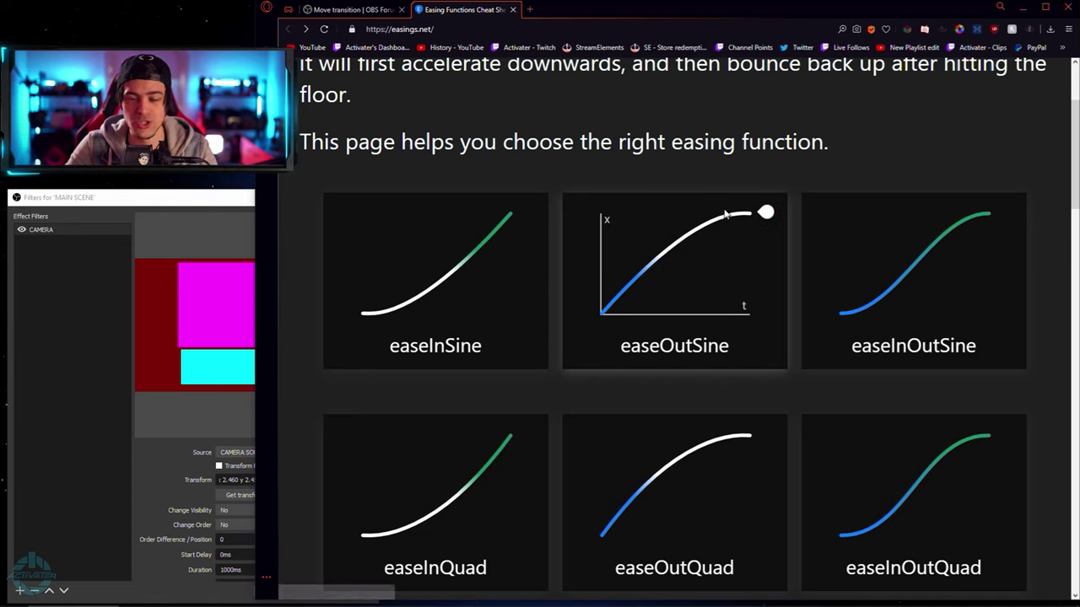
mouse_move(820, 318)
mouse_move(765, 289)
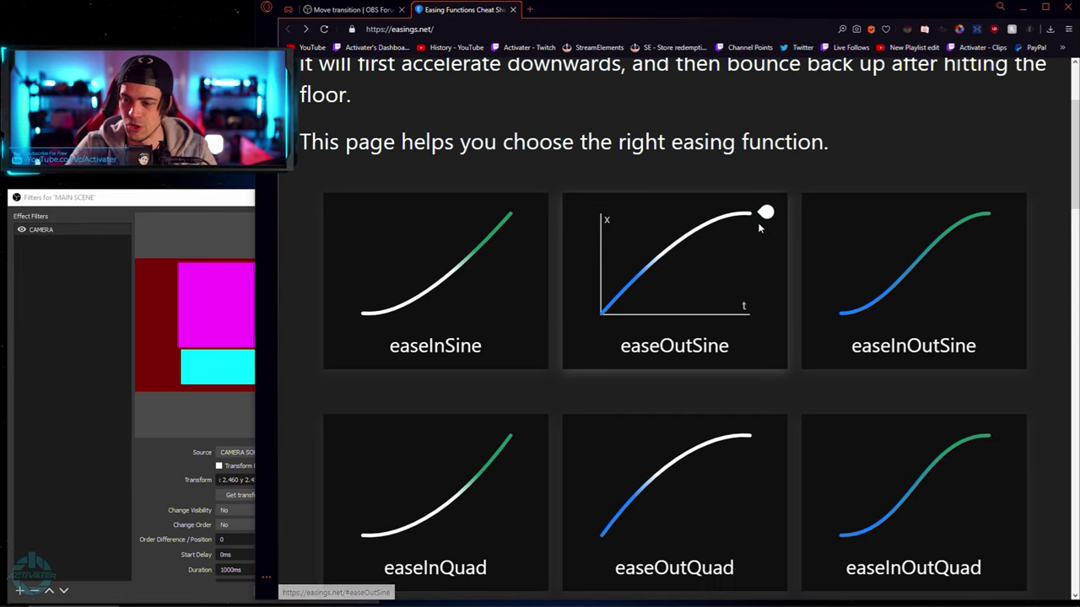
Step: Look through the remaining easing curves on the cheat sheet, including easeOutExpo
scroll(725, 219, down, 15)
scroll(667, 186, up, 4)
scroll(641, 223, up, 3)
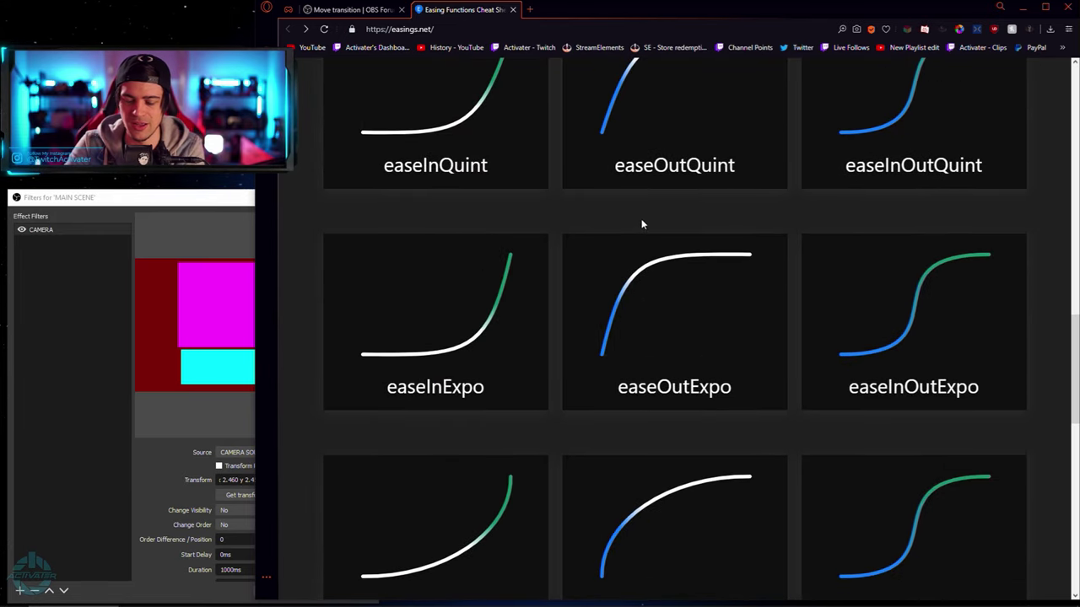
ctrl+scroll(641, 221, down, 1)
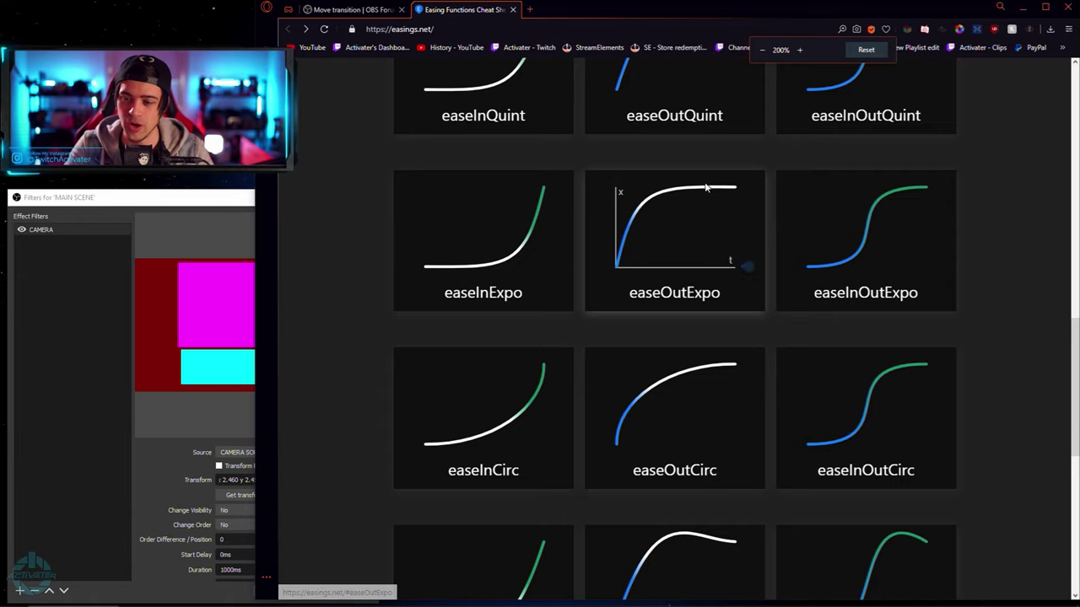
scroll(926, 282, up, 10)
ctrl+scroll(981, 291, down, 1)
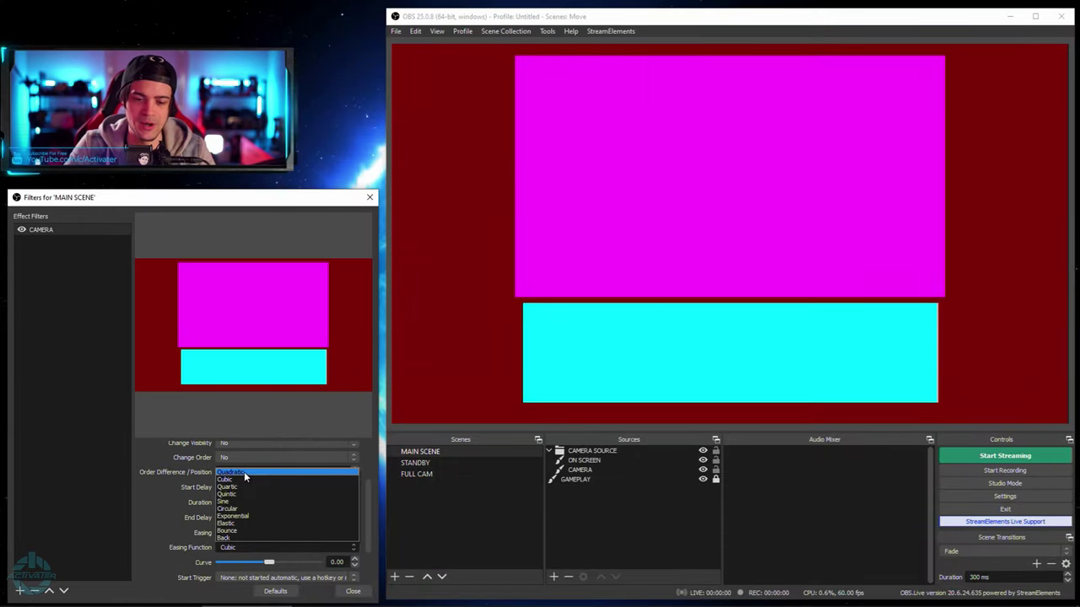
Step: Set the CAMERA filter's easing function to Quadratic in OBS and check its easeInOutQuad curve on easings.net
click(243, 472)
key(alt+Tab)
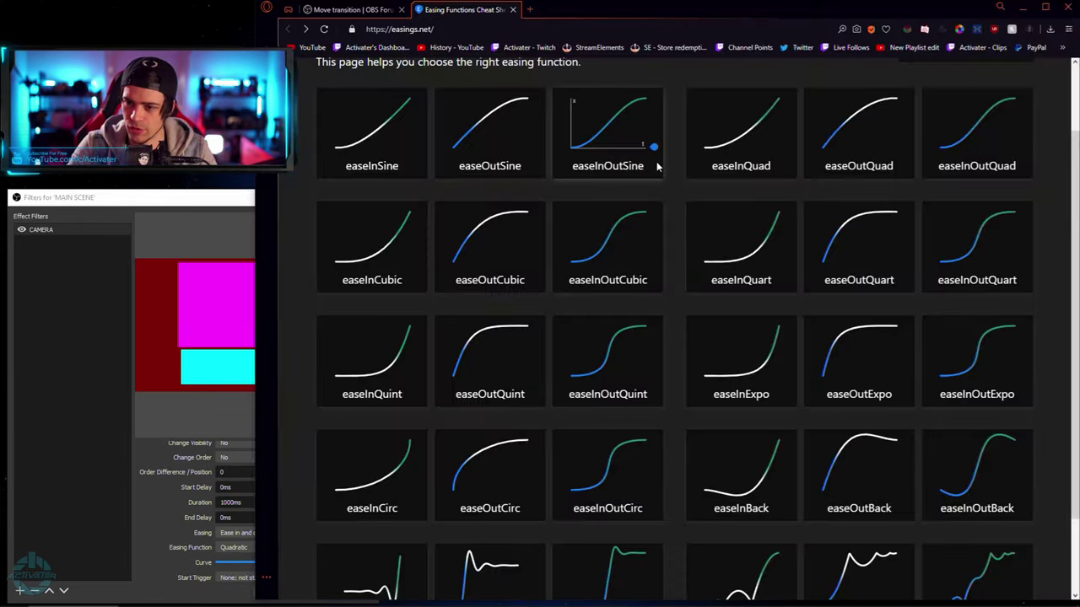
scroll(699, 233, up, 2)
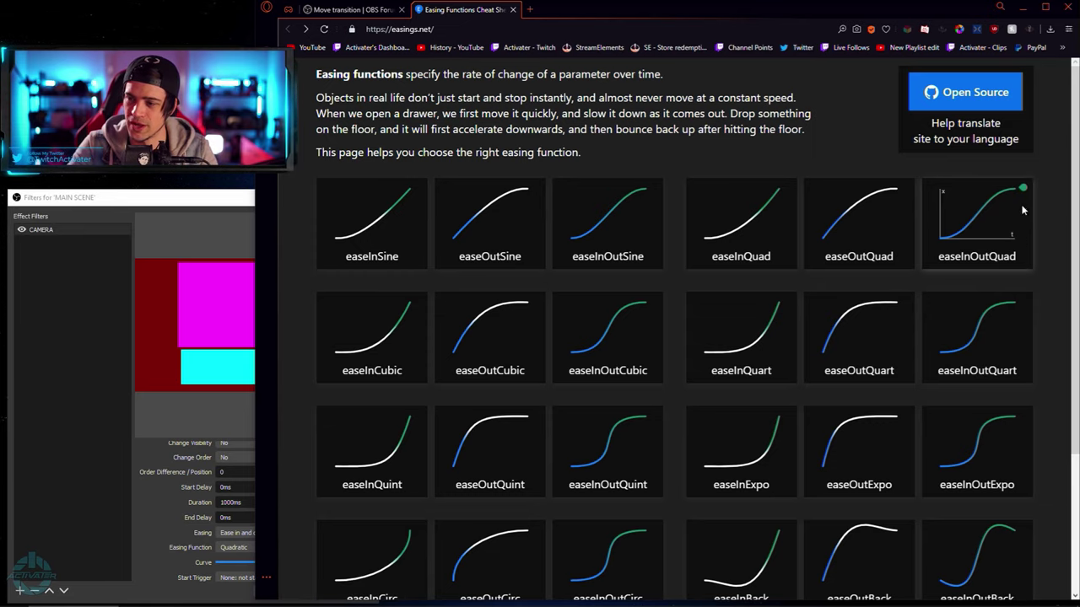
click(139, 523)
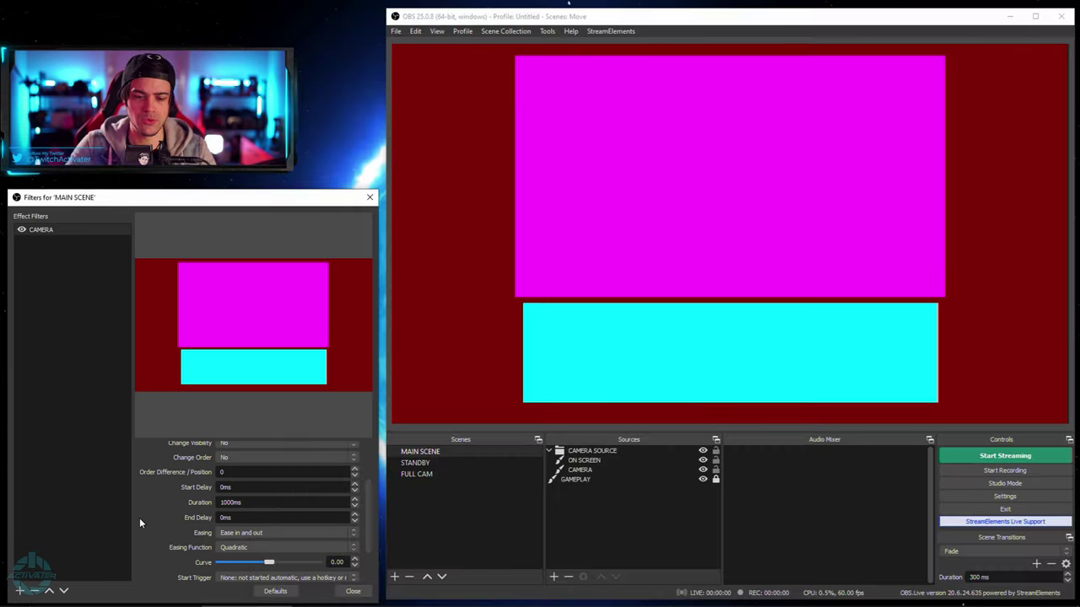
Step: Try Curve values of about -0.55 and 0.76 for the CAMERA filter, then return it to 0.00
scroll(243, 544, down, 1)
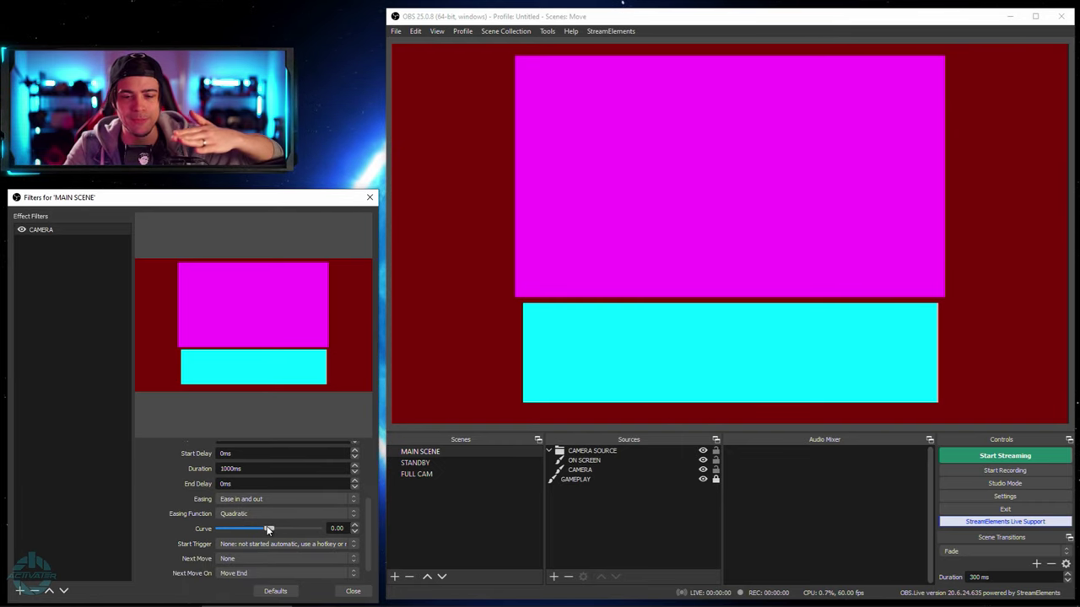
drag(270, 530, 258, 532)
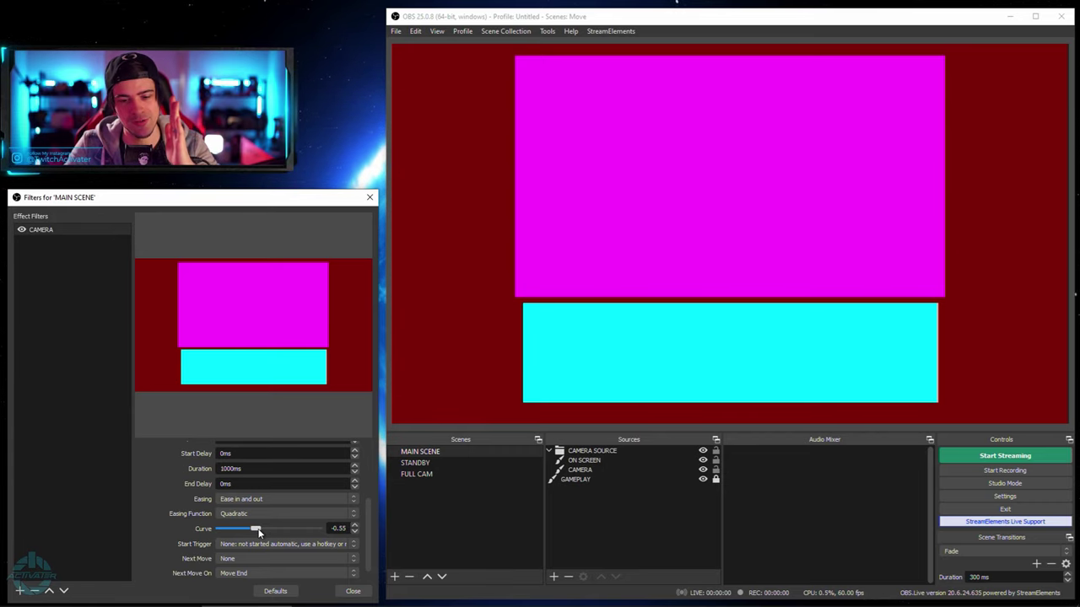
drag(258, 532, 291, 530)
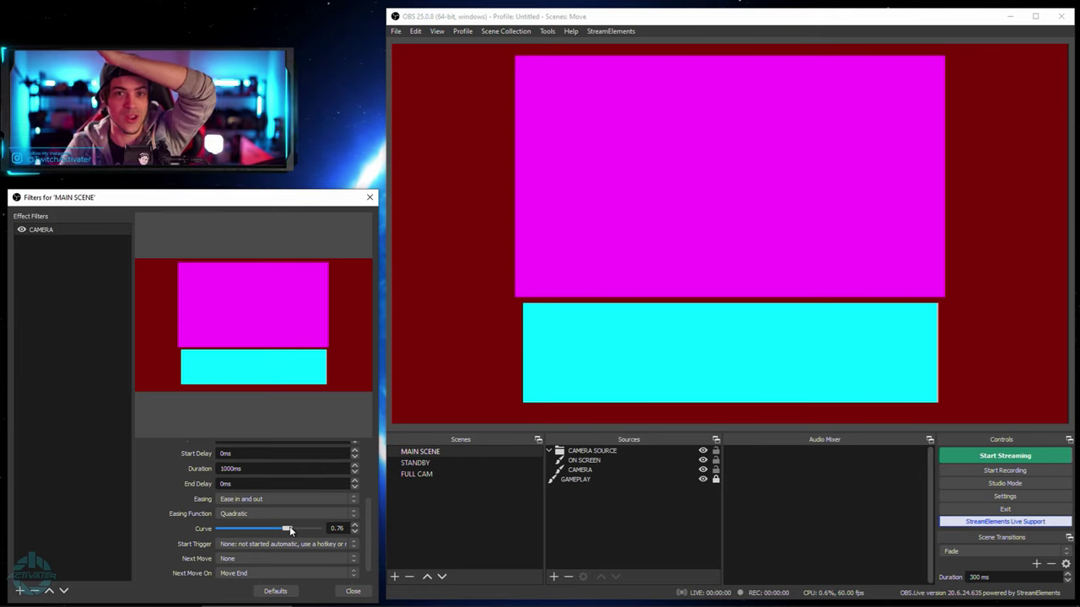
drag(290, 530, 278, 529)
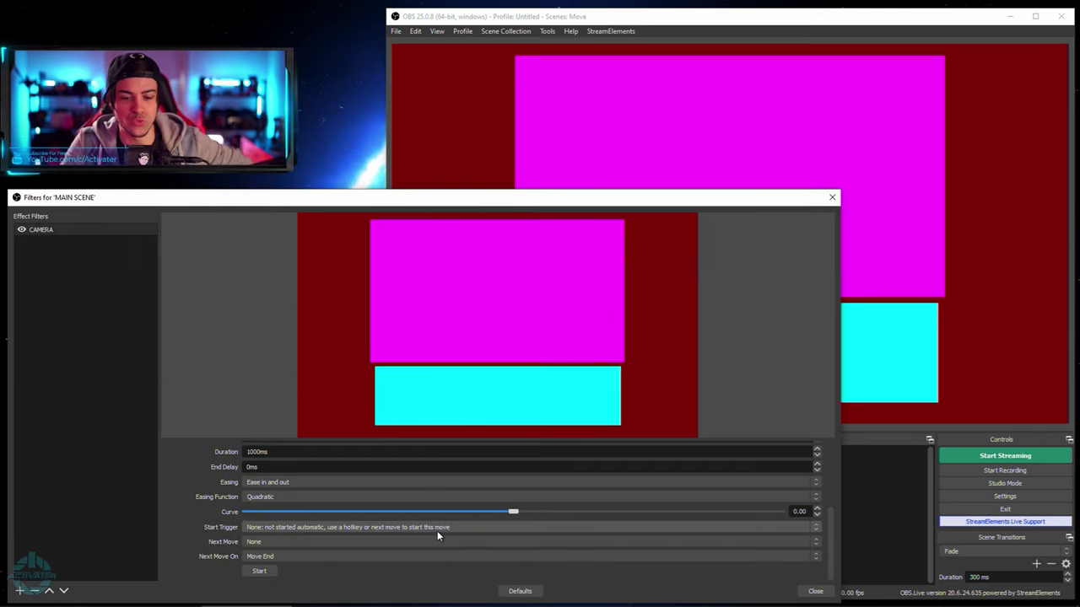
Step: Keep the CAMERA filter's start trigger at None, and set Next Move to Reverse and Next Move On to Hotkey
click(339, 528)
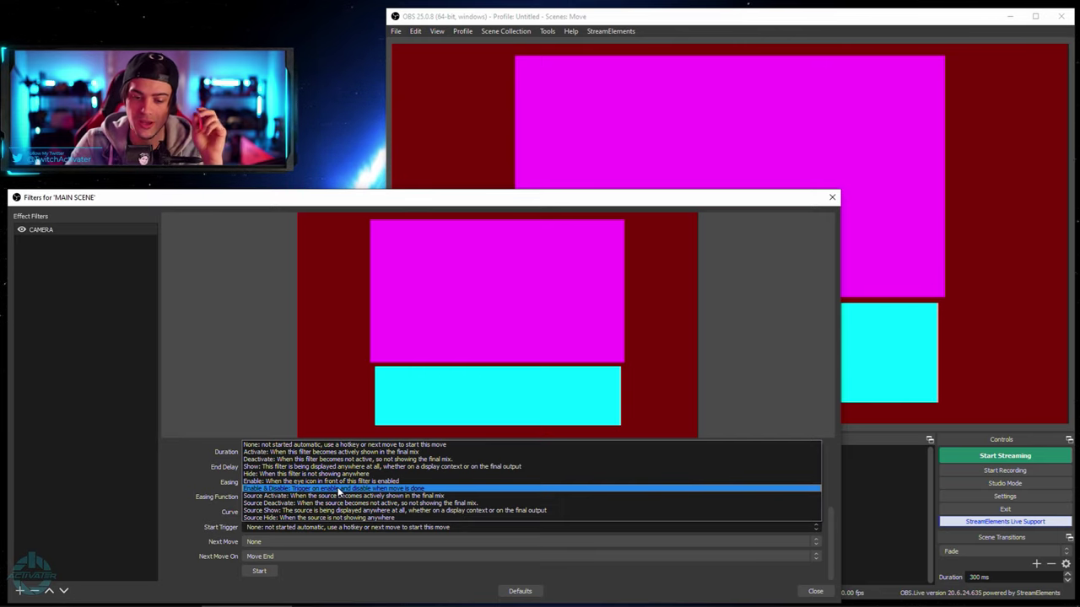
click(304, 444)
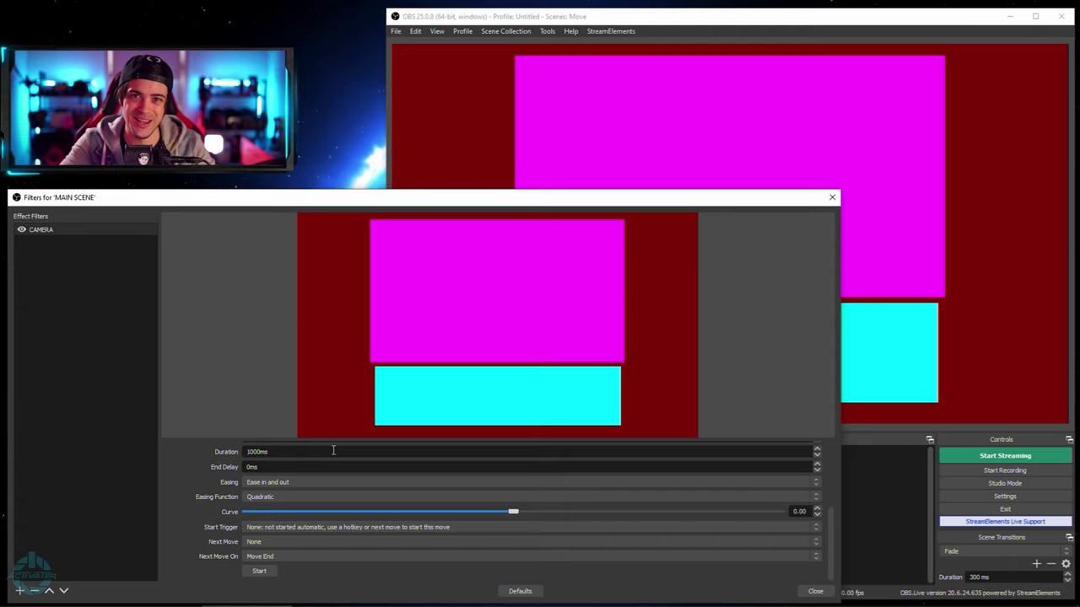
click(266, 541)
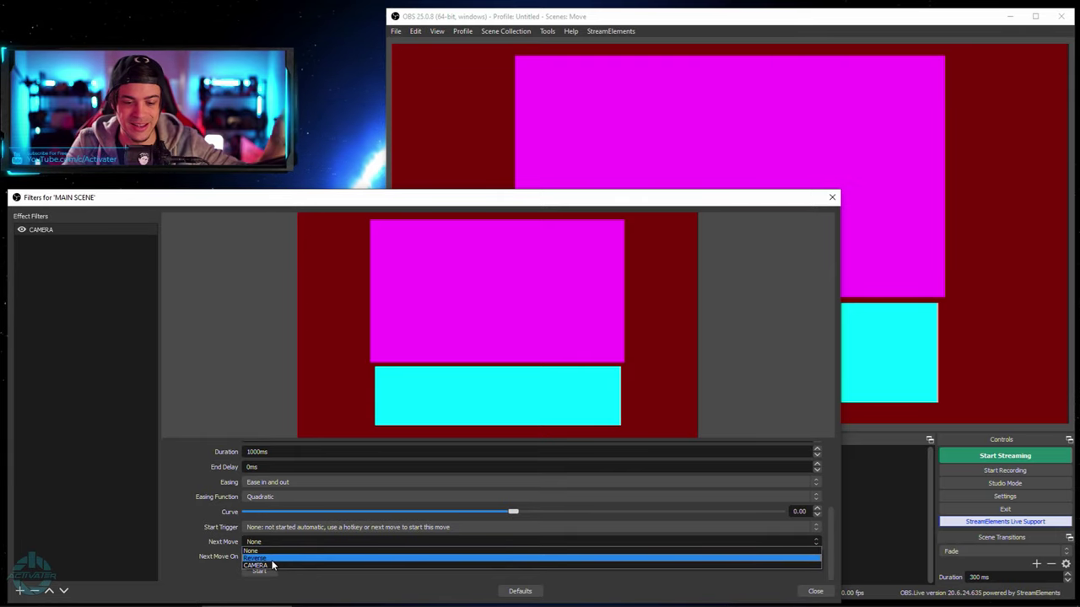
click(251, 558)
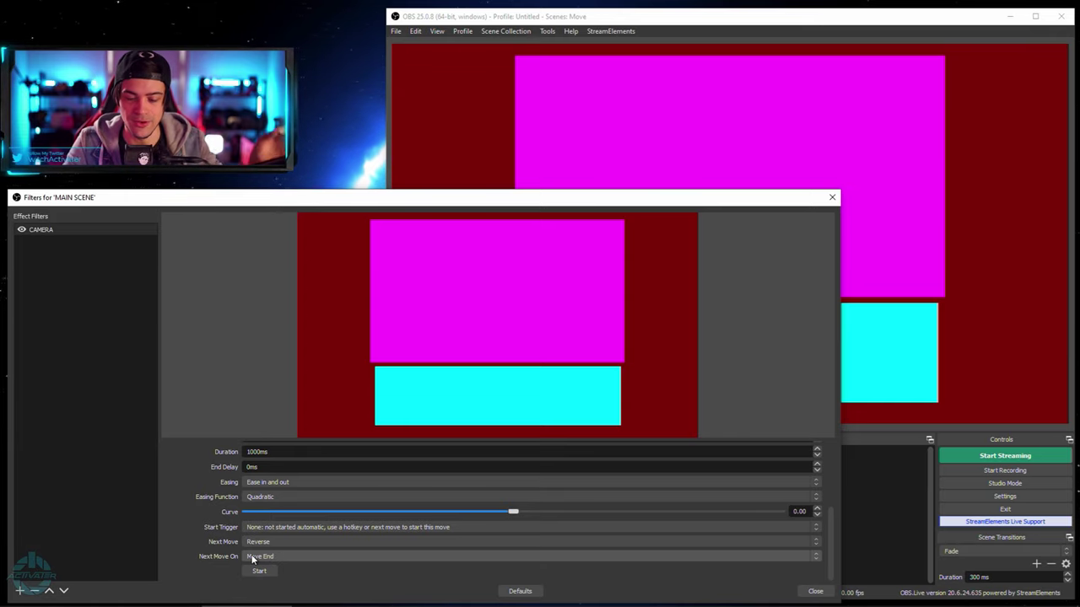
click(281, 557)
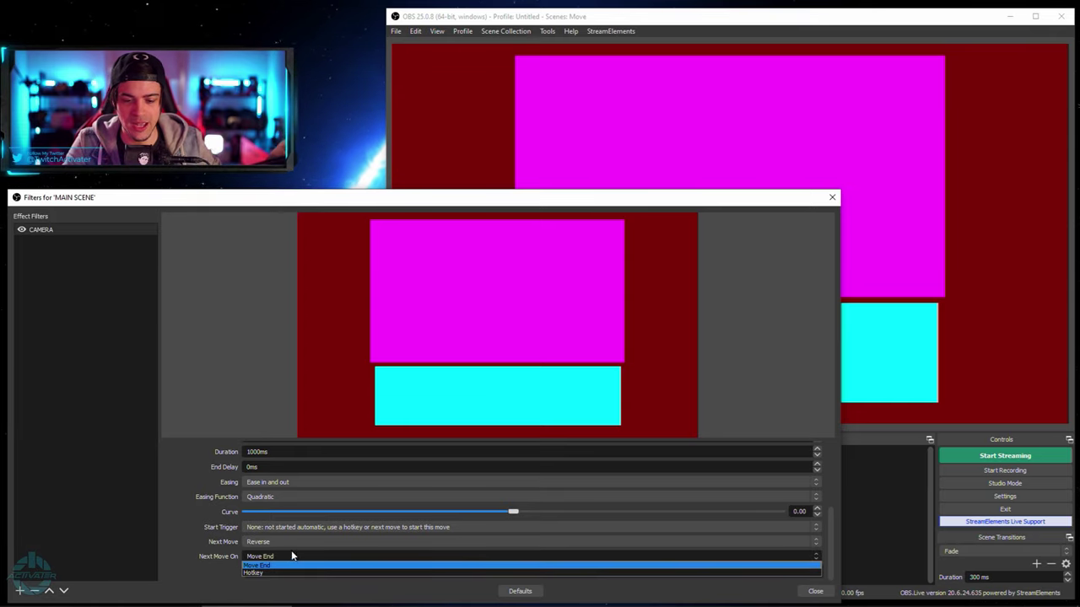
click(291, 573)
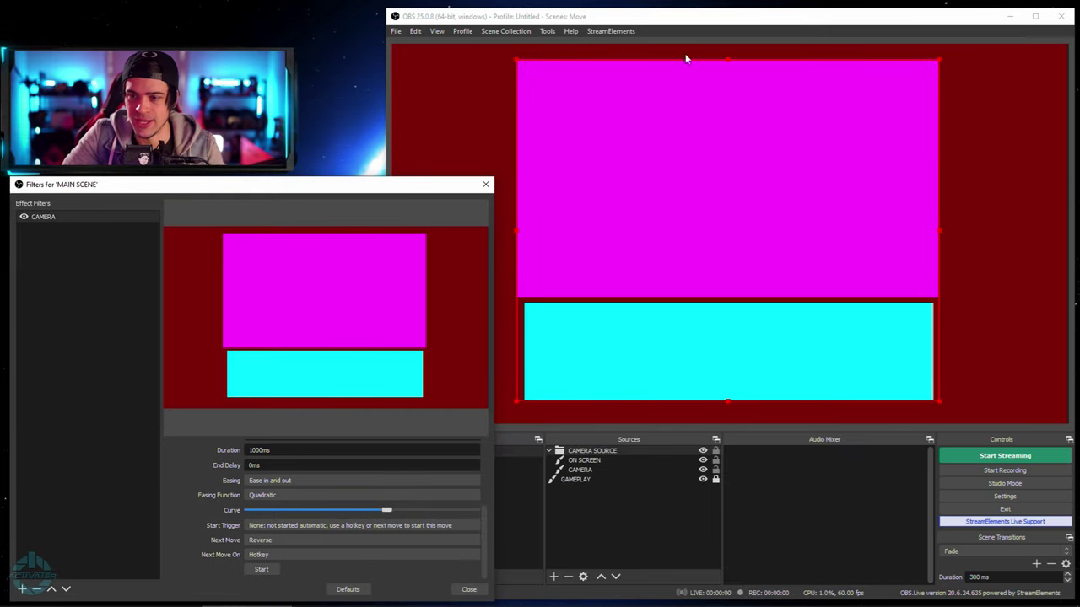
Step: Shrink the CAMERA SOURCE group and place it near the upper-right corner of the canvas
scroll(333, 448, up, 5)
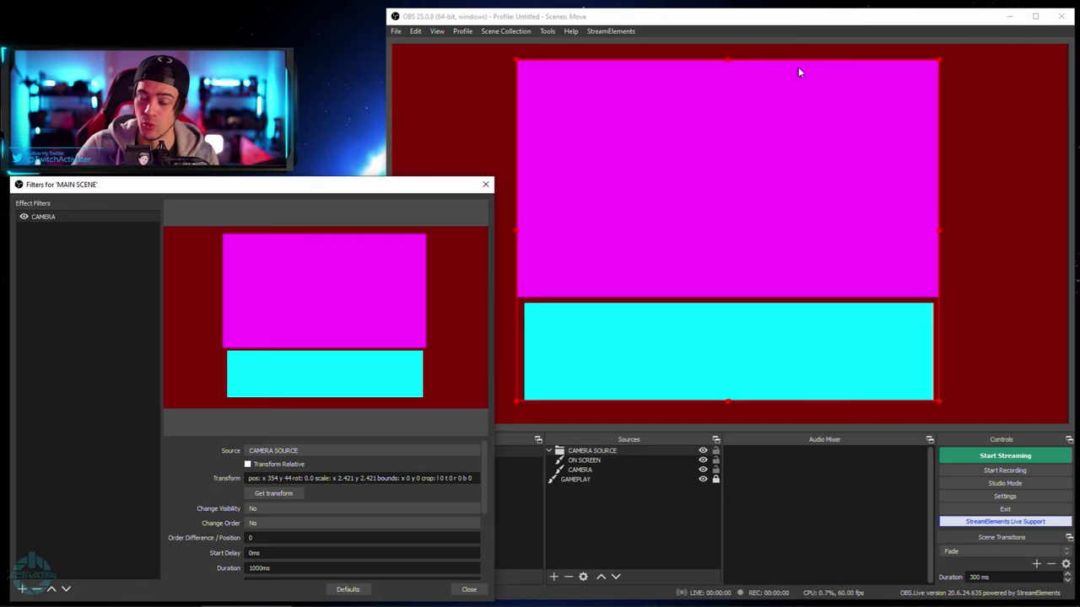
drag(520, 64, 972, 133)
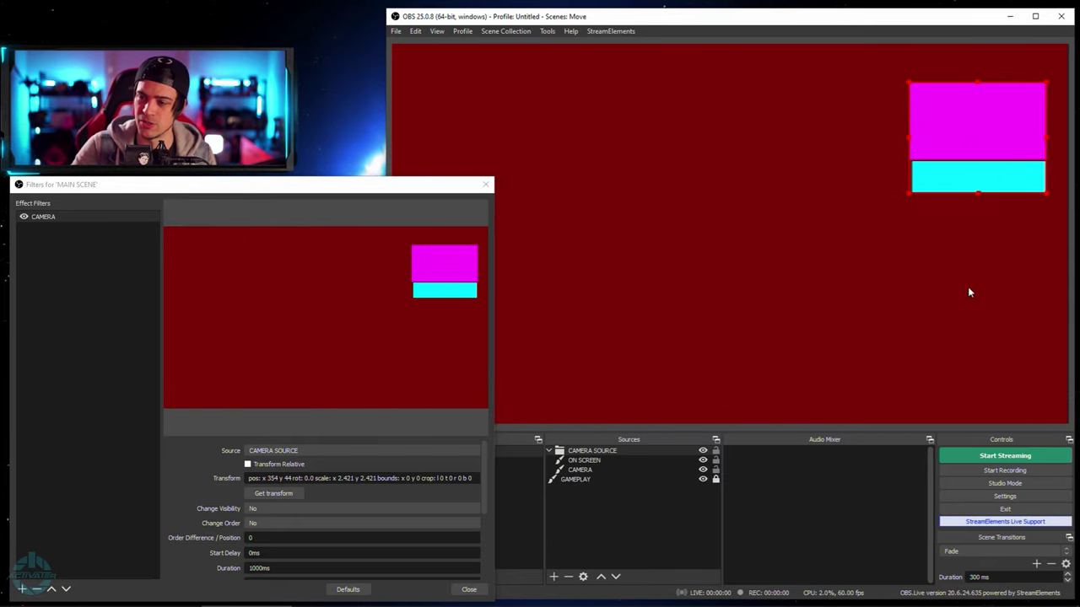
Step: Test the CAMERA filter by starting the move repeatedly, playing it forward to the enlarged position and in reverse
scroll(278, 522, down, 3)
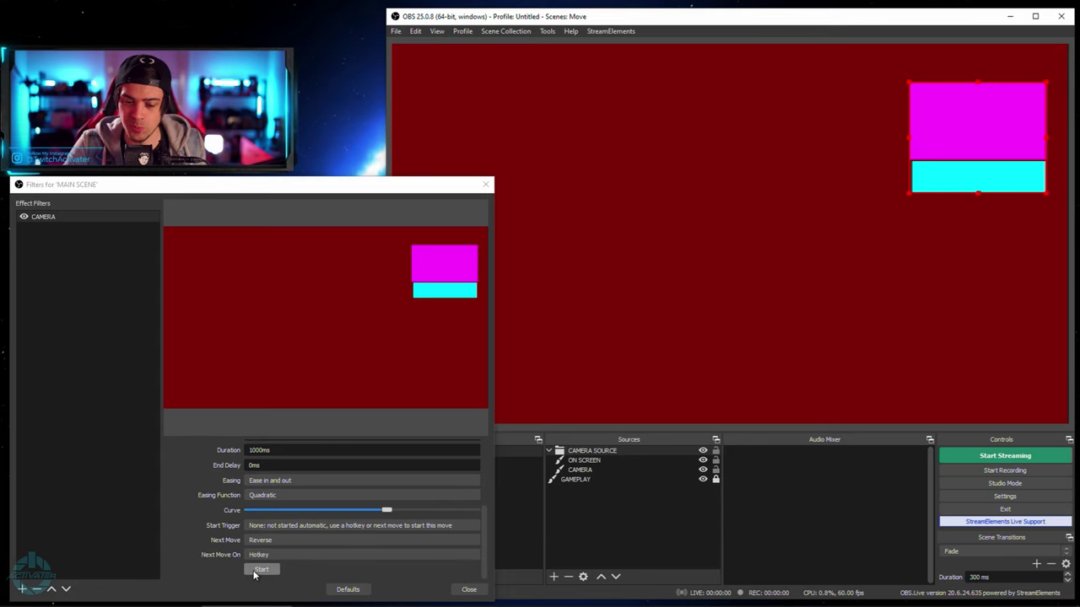
click(257, 571)
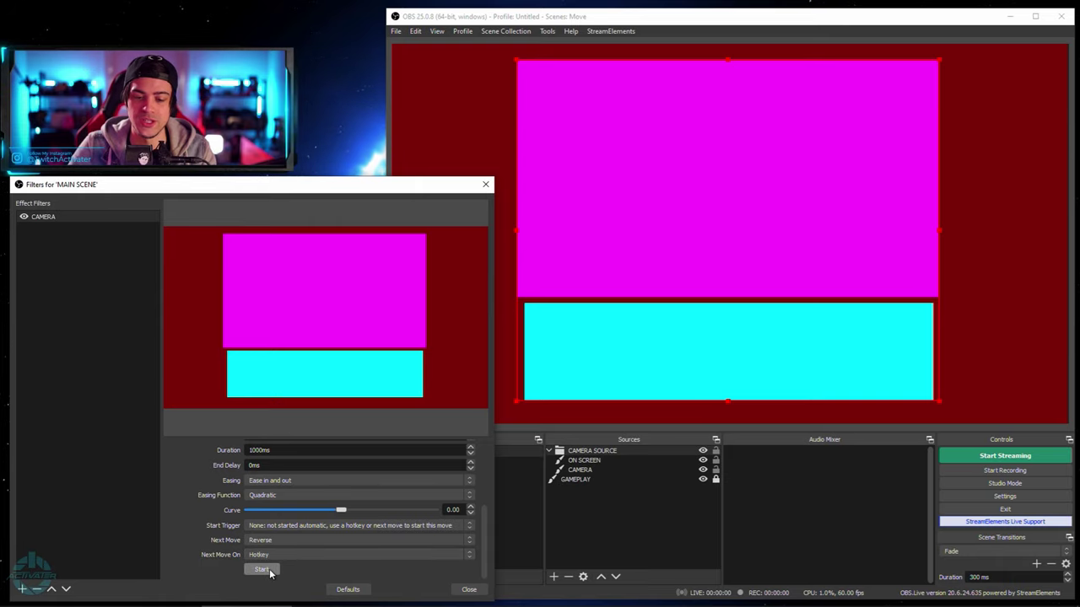
click(261, 570)
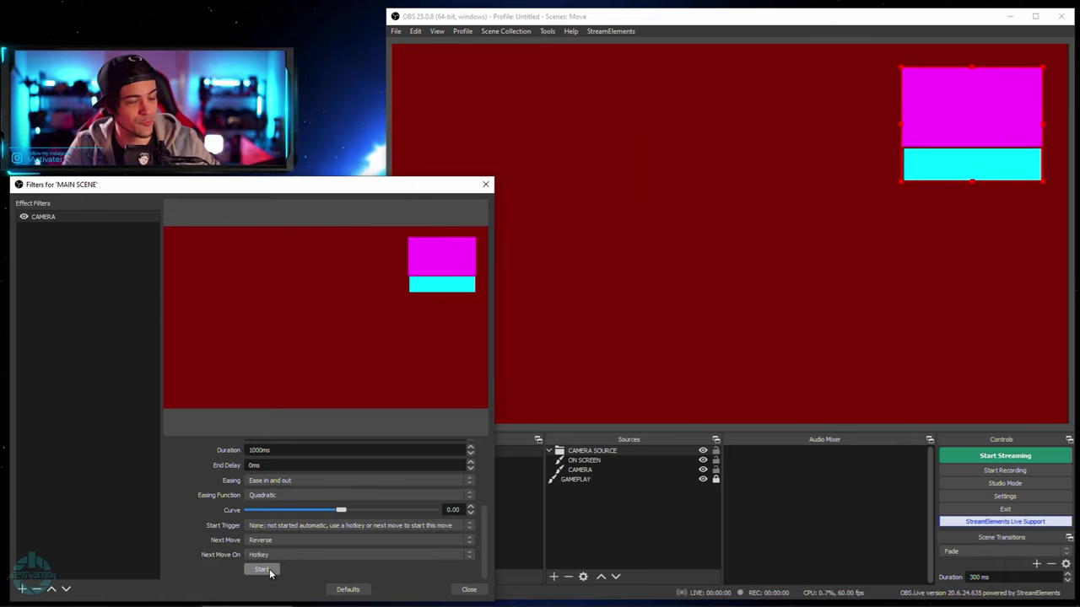
click(262, 570)
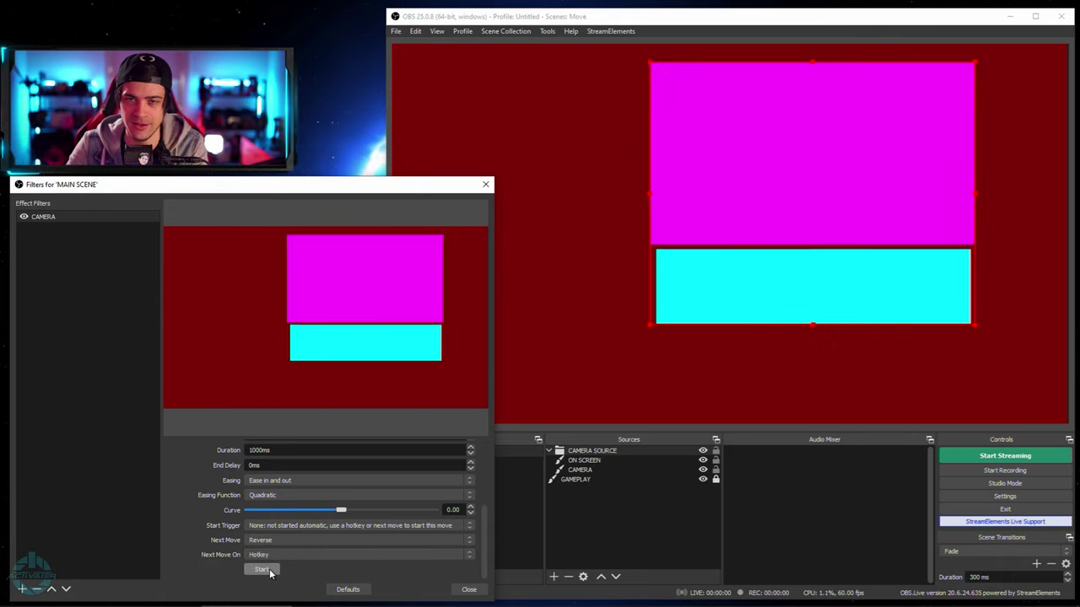
click(261, 570)
click(262, 570)
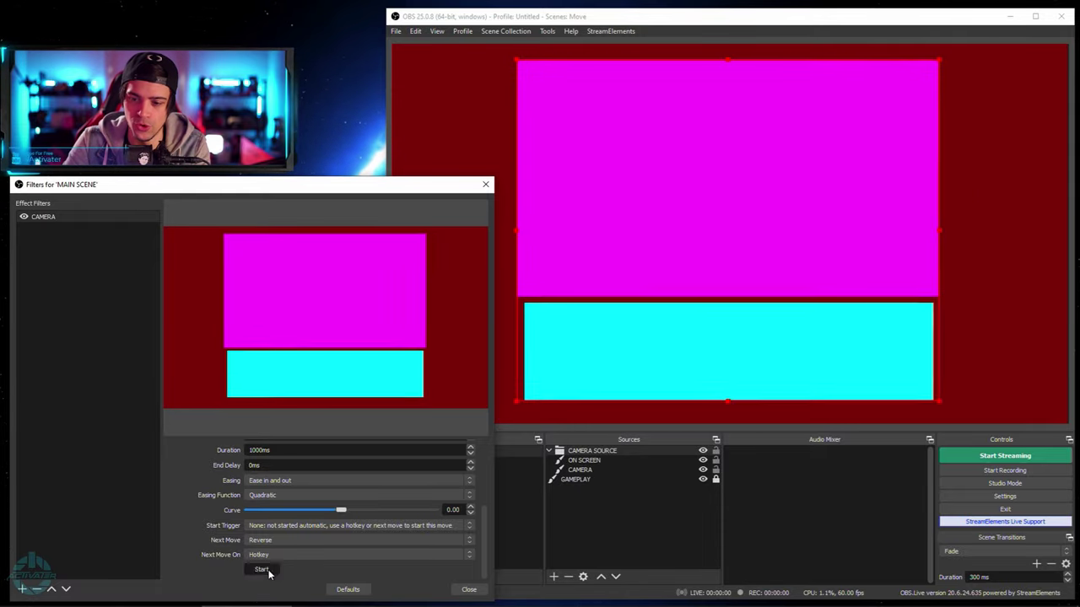
click(265, 570)
Step: Assign Num 5 as the hotkey for the CAMERA move under MAIN SCENE in the hotkey settings
click(985, 497)
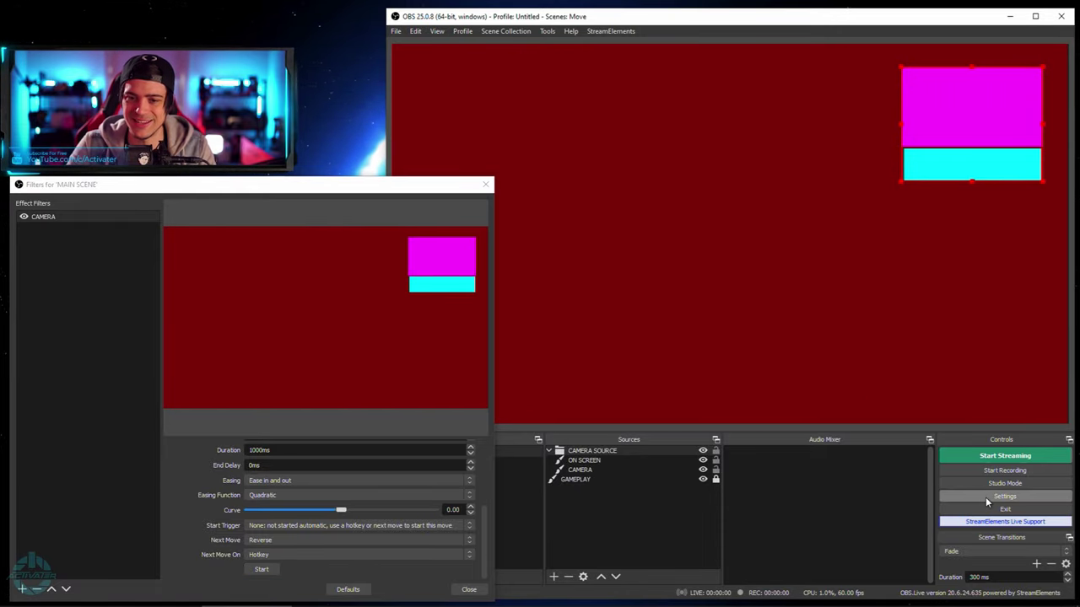
click(494, 257)
scroll(573, 211, down, 4)
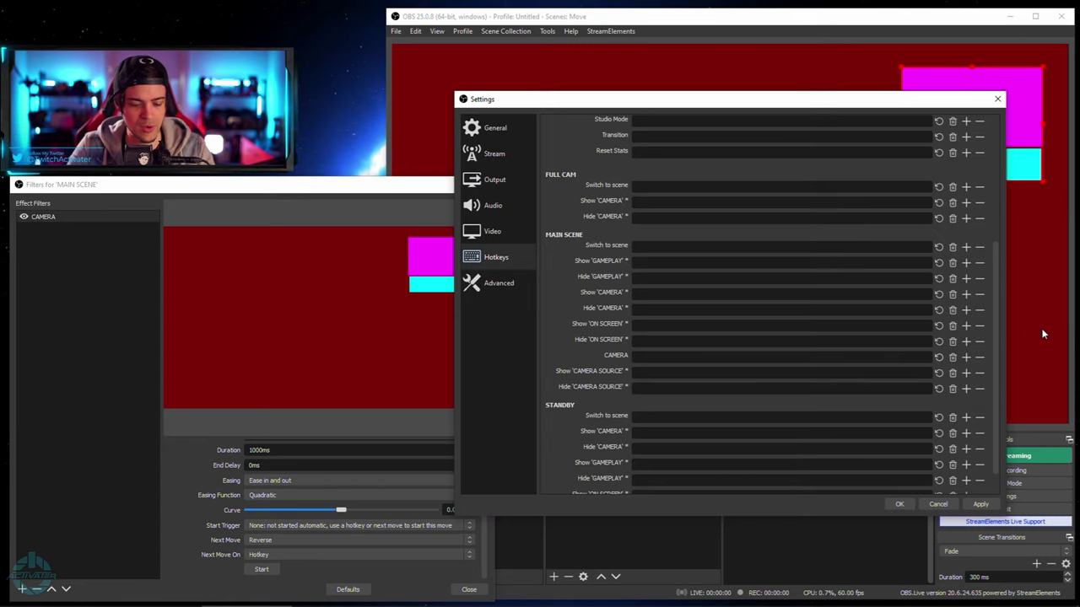
key(ctrl+b)
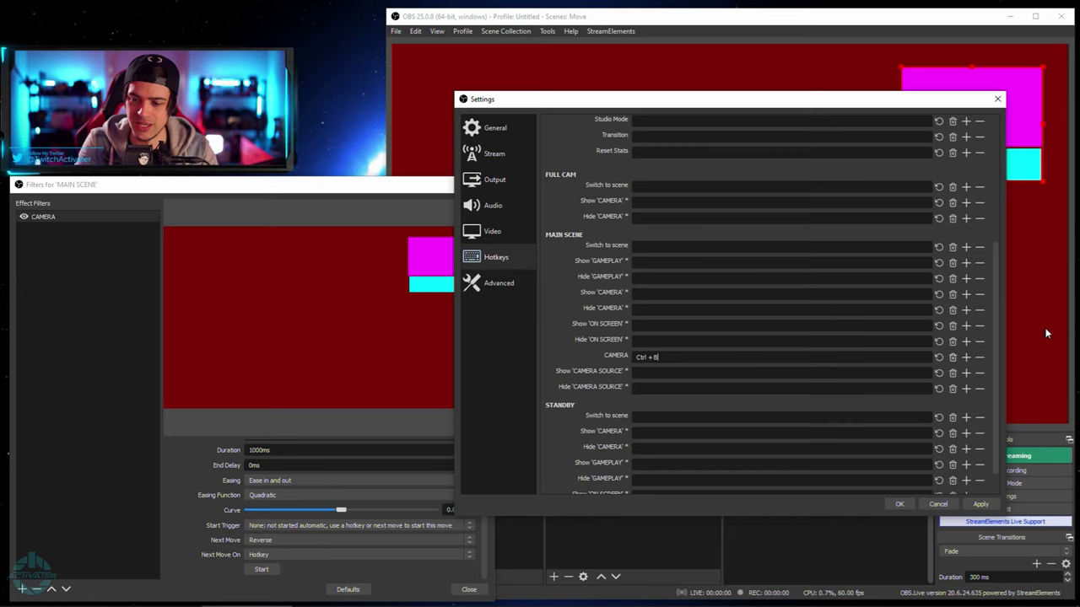
key(3)
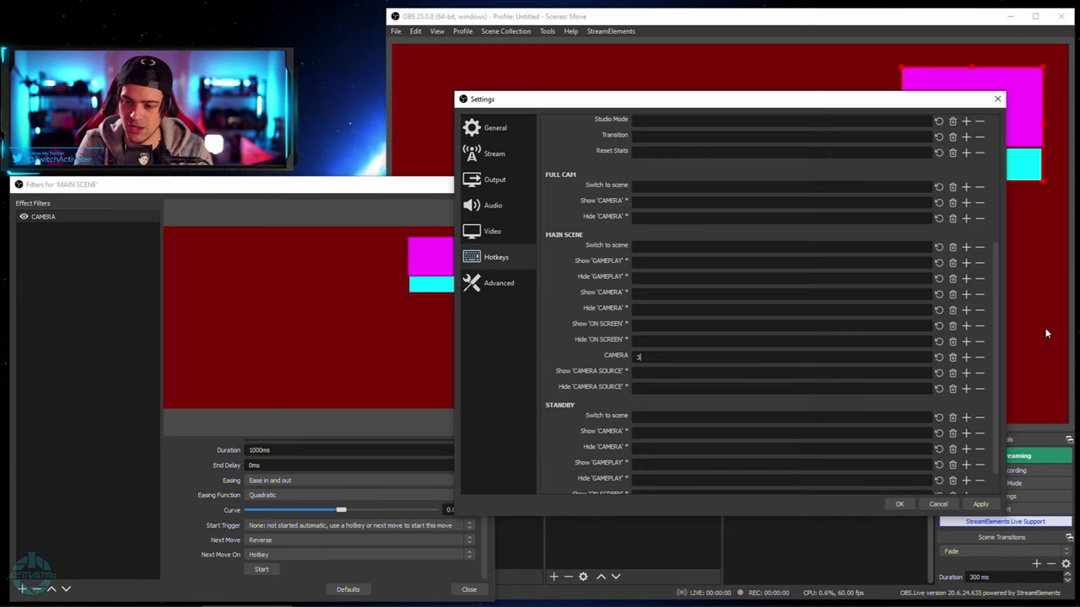
key(BackSpace)
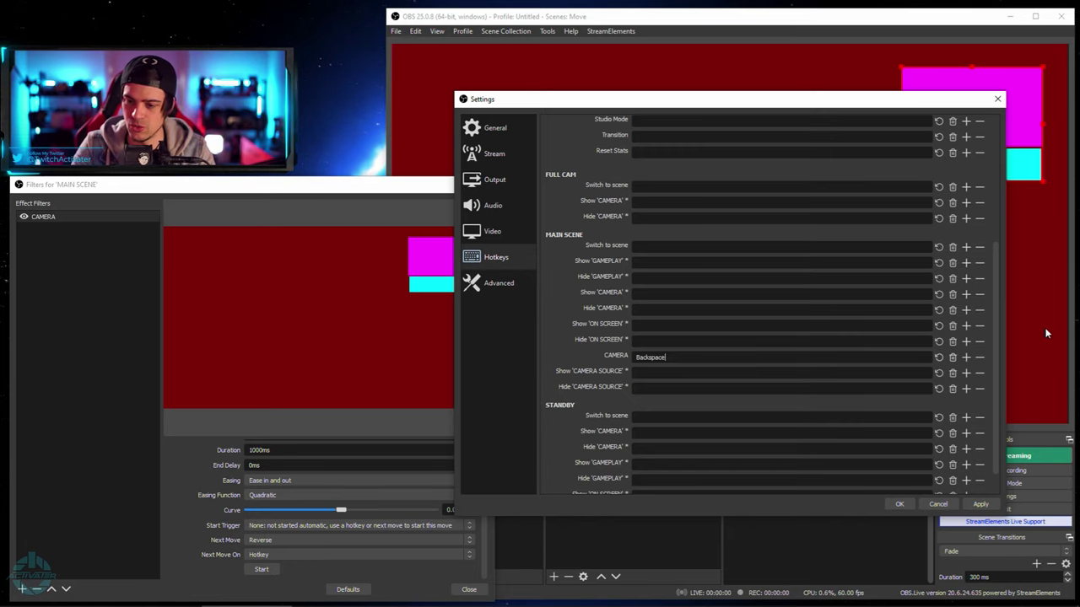
key(KP_5)
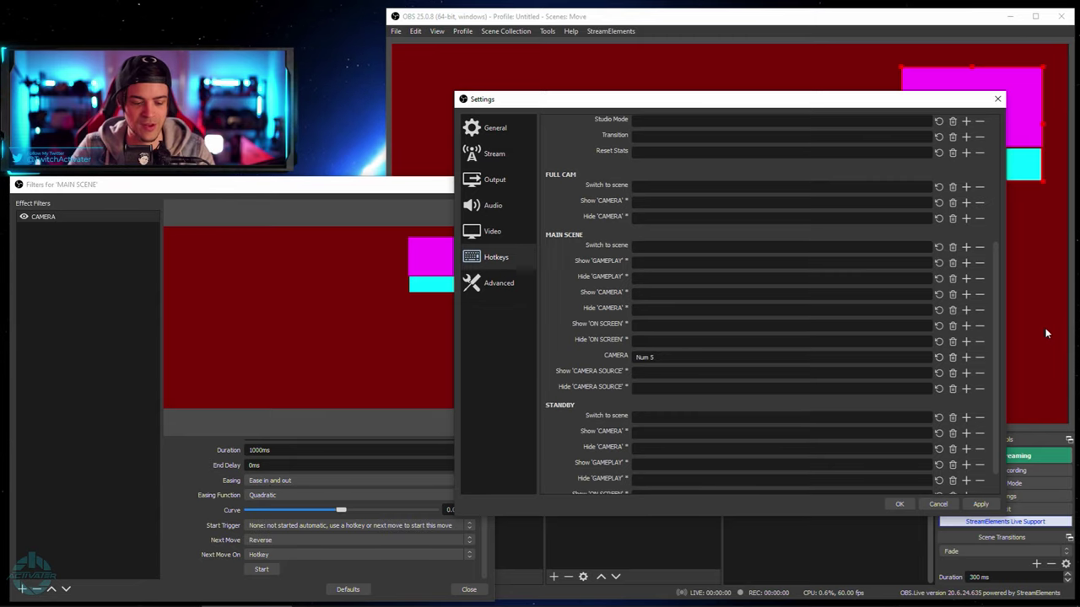
Step: Assign Ctrl + Alt + B as the CAMERA move hotkey under MAIN SCENE, apply it, and close the settings and filters
key(ctrl+alt+8)
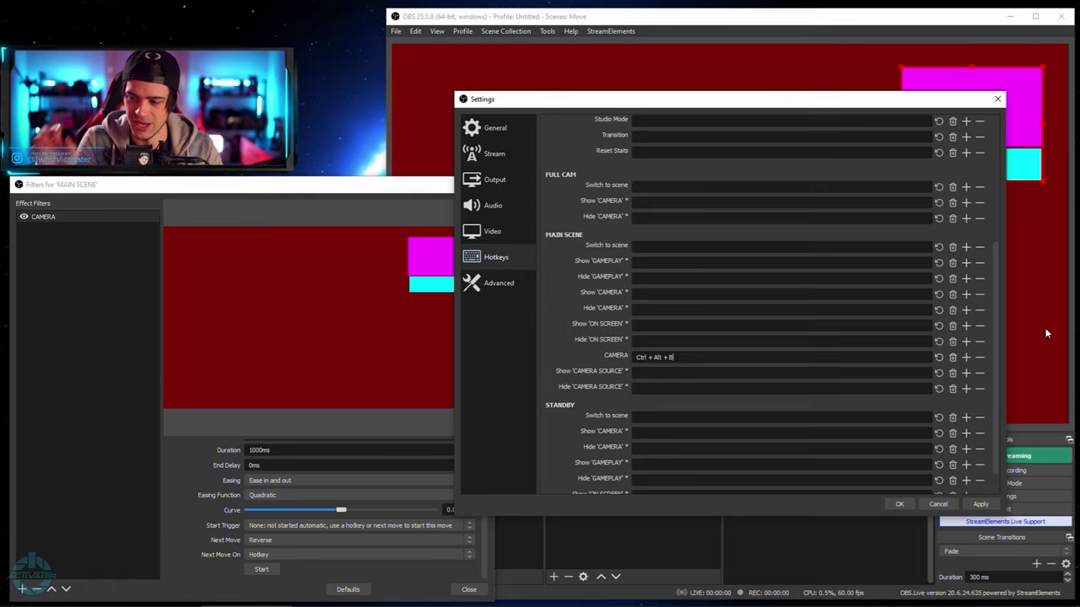
click(981, 503)
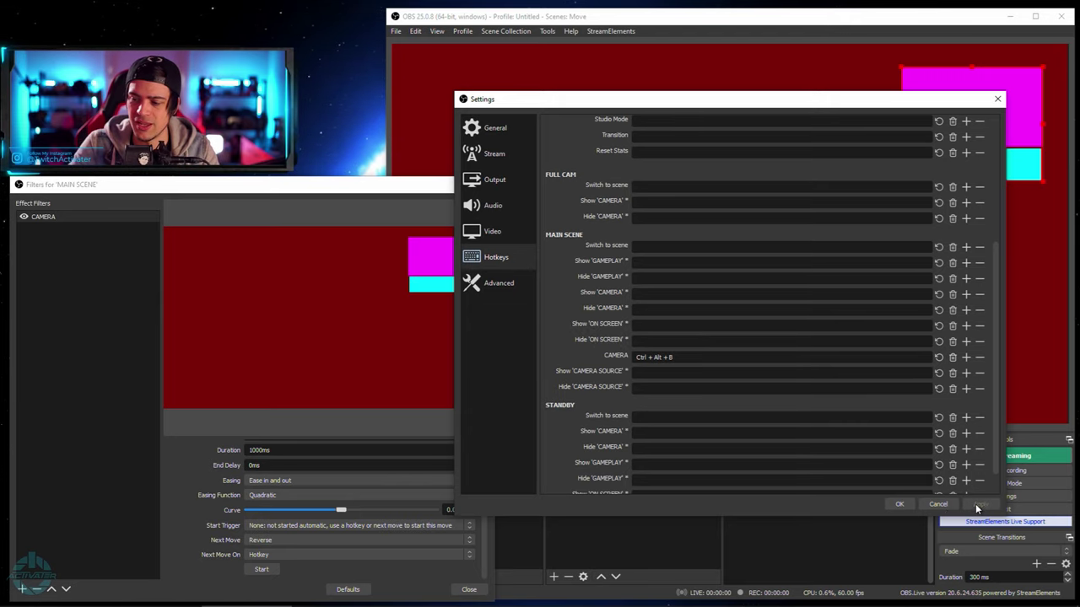
click(899, 505)
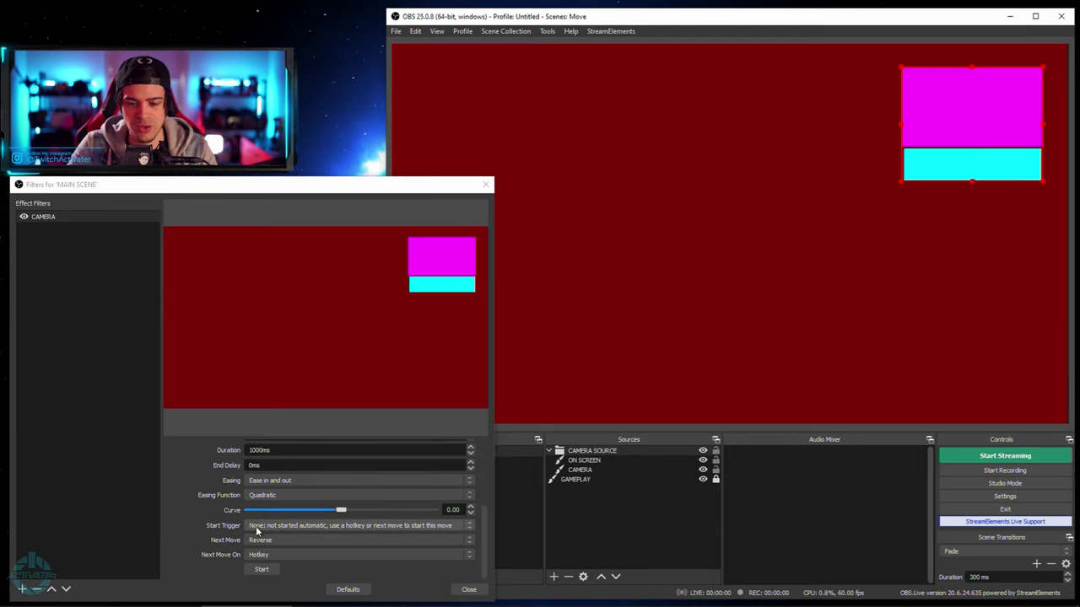
click(469, 589)
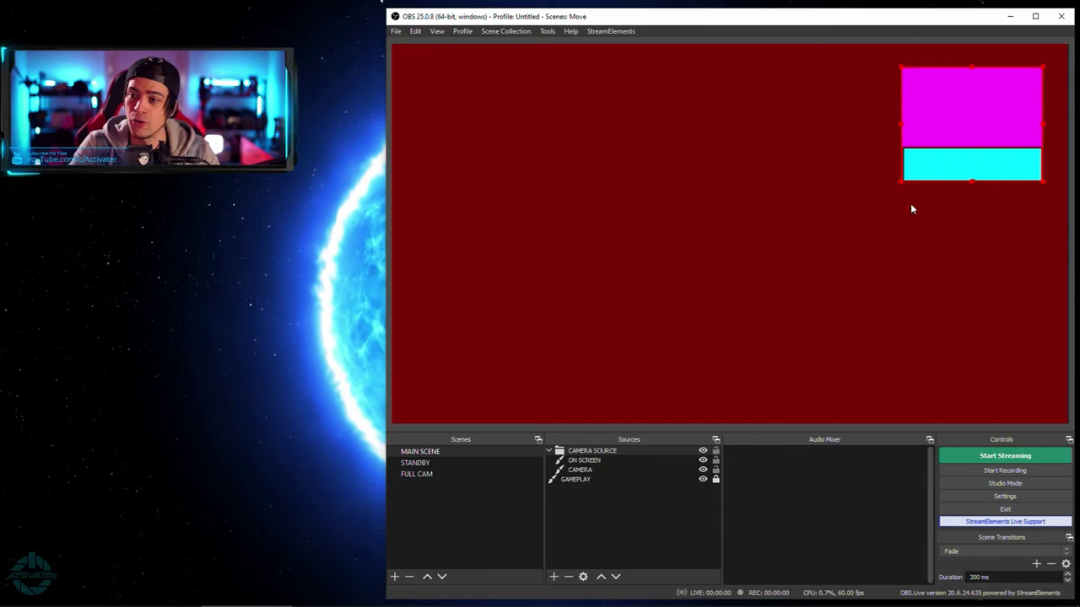
Step: Test the CAMERA move from another canvas position, and place the CAMERA SOURCE group in the canvas's lower-right corner
drag(971, 122, 487, 106)
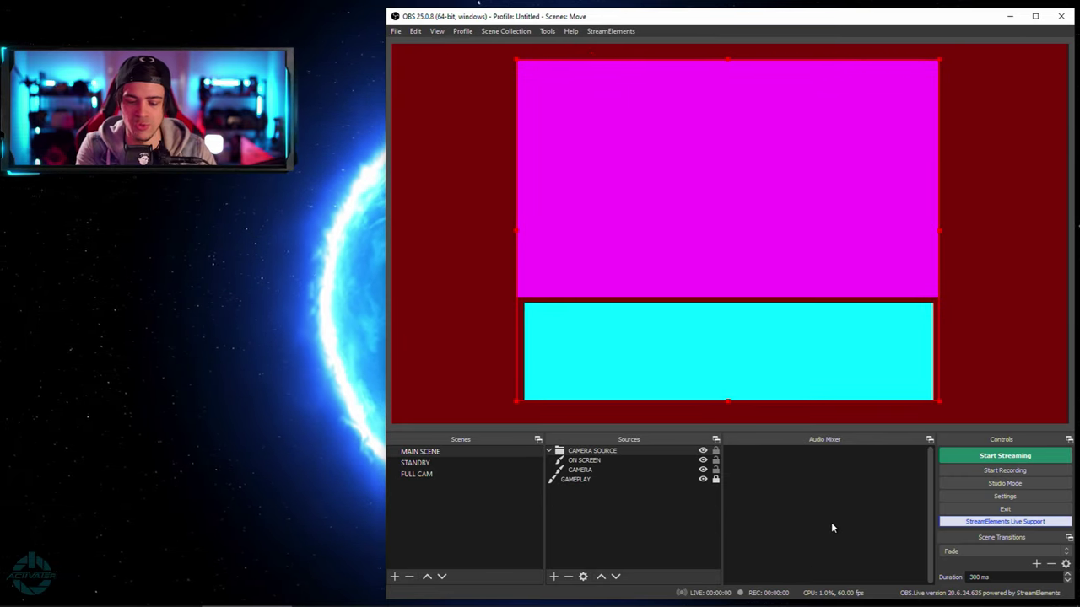
drag(483, 110, 975, 348)
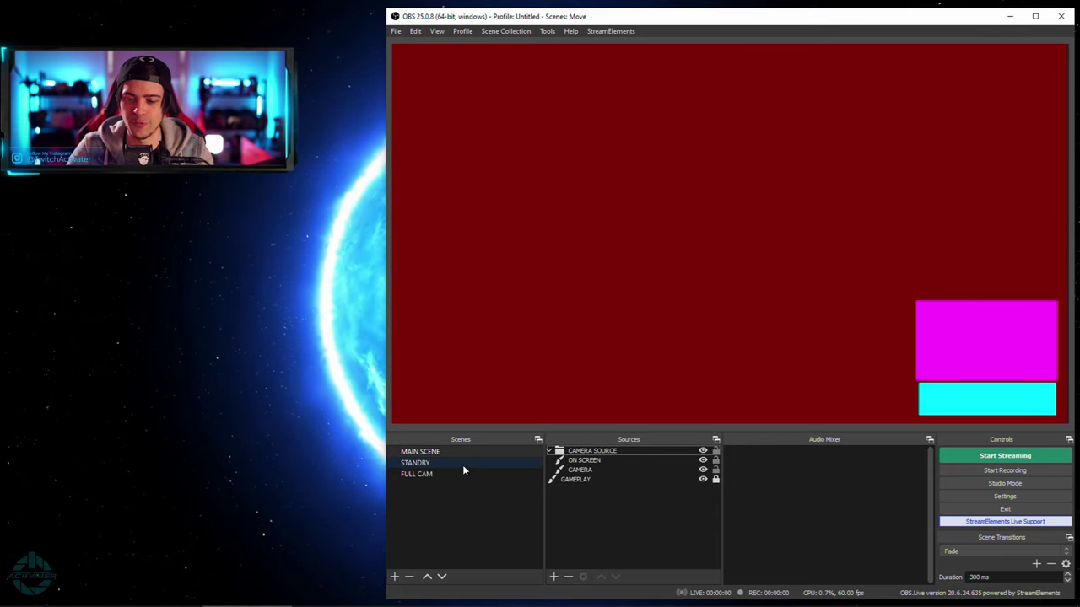
Step: Switch to the STANDBY scene and add a Move Source filter named MOVE CAMERA to it
click(434, 463)
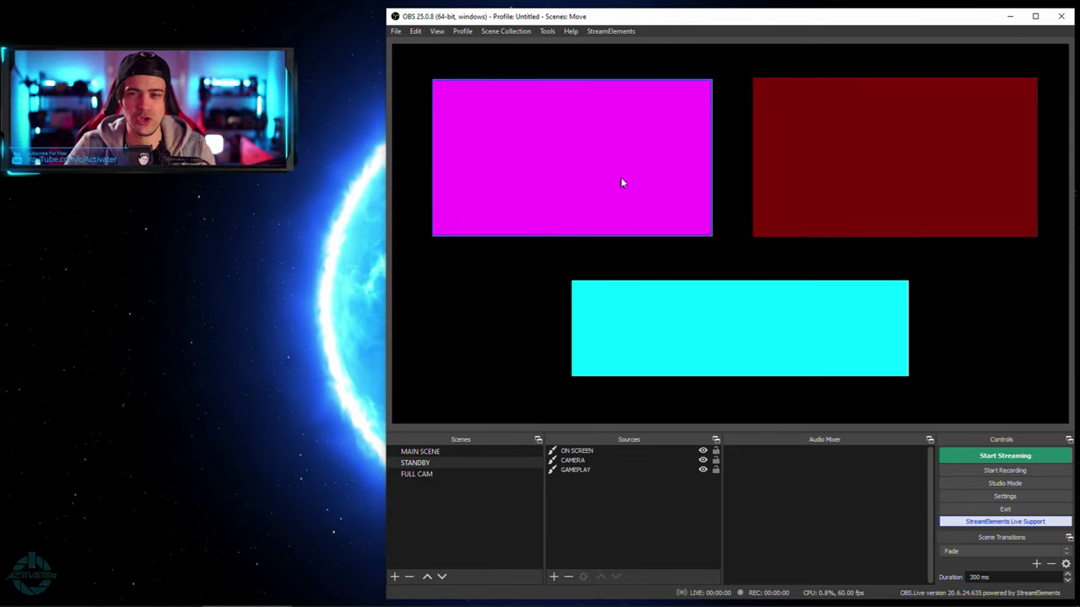
right_click(424, 464)
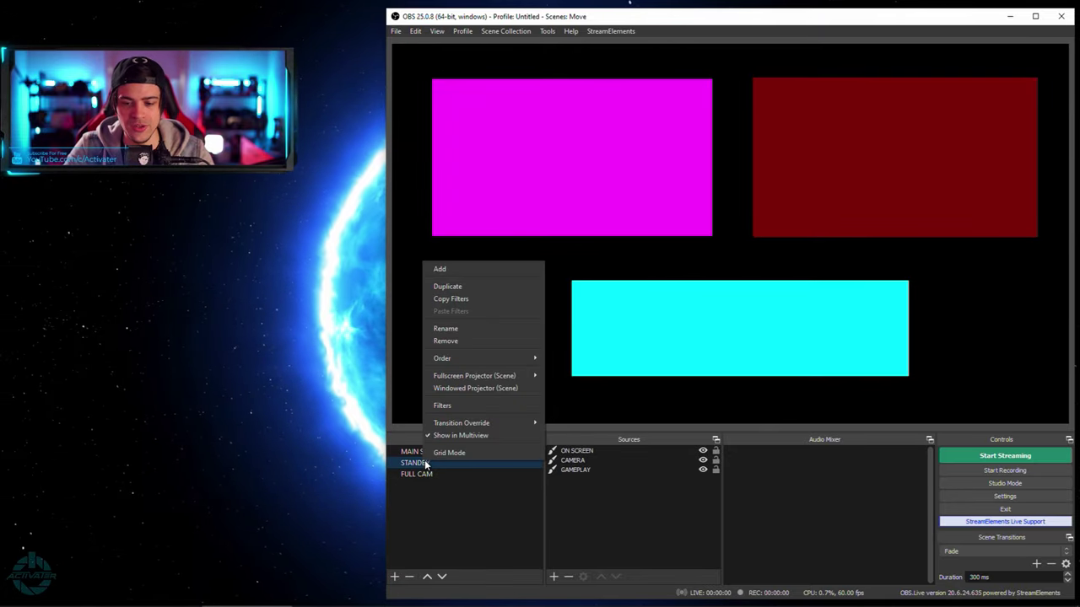
click(457, 402)
right_click(550, 175)
mouse_move(581, 180)
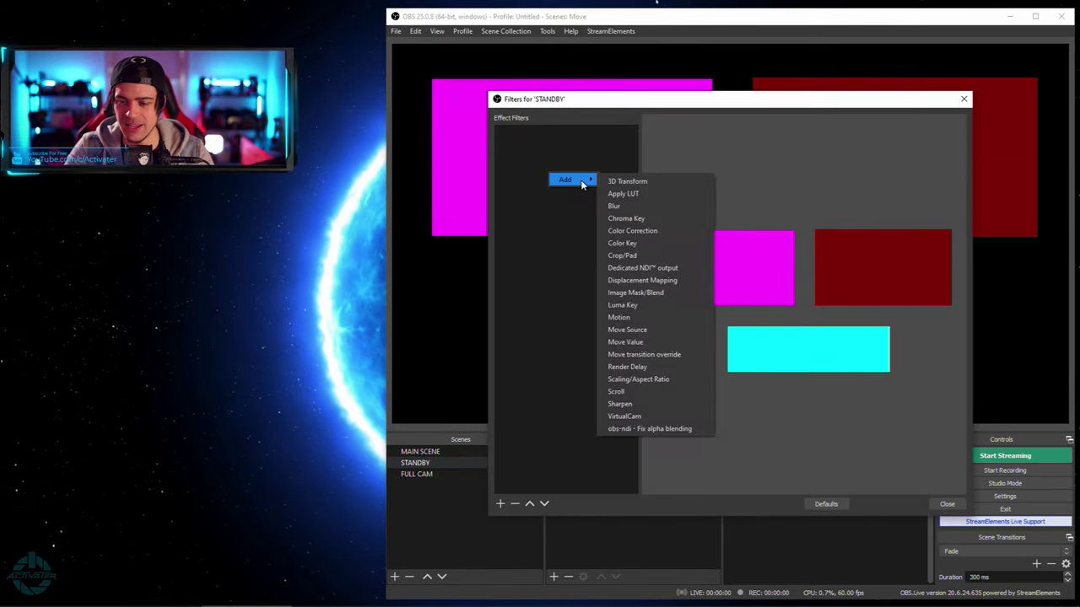
click(666, 329)
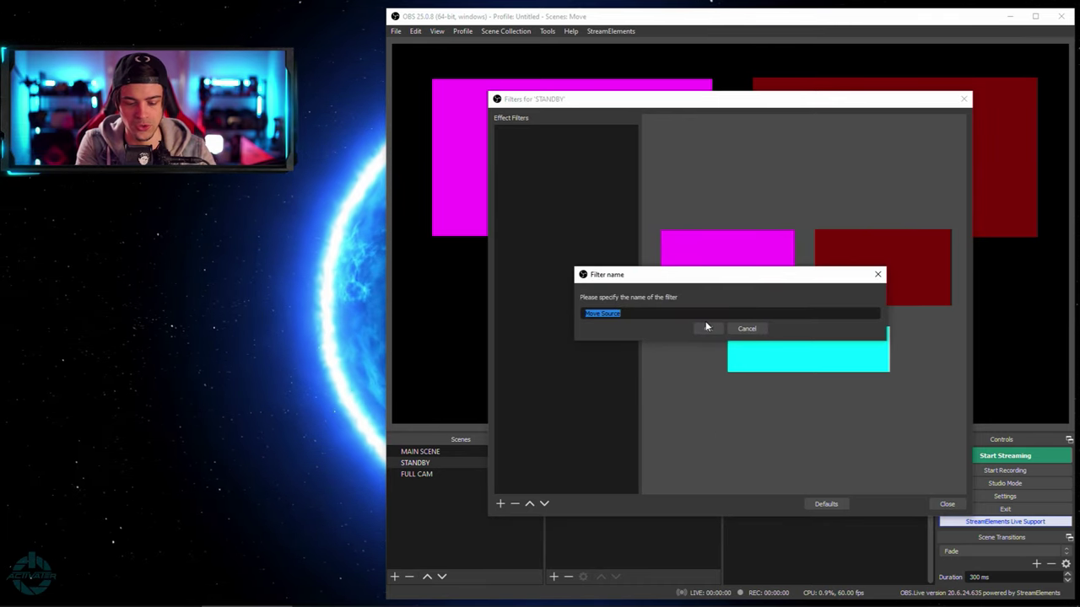
text(MOVE CAMERA)
click(706, 327)
Step: Add a second Move Source filter named MOVE GAMEPLAY to the STANDBY scene
right_click(548, 289)
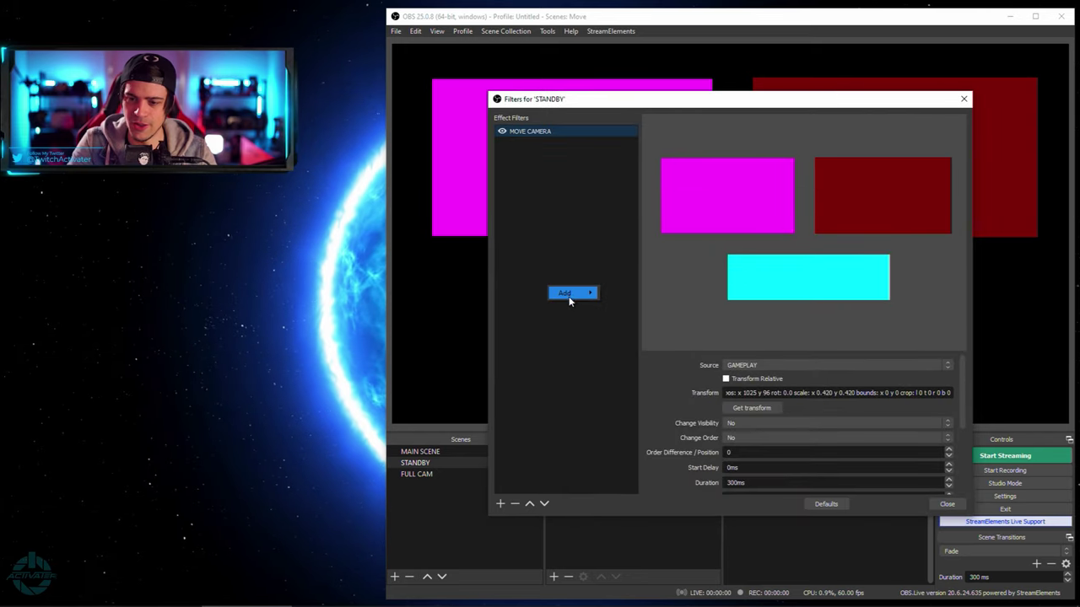
mouse_move(569, 296)
click(666, 443)
text(MOVE )
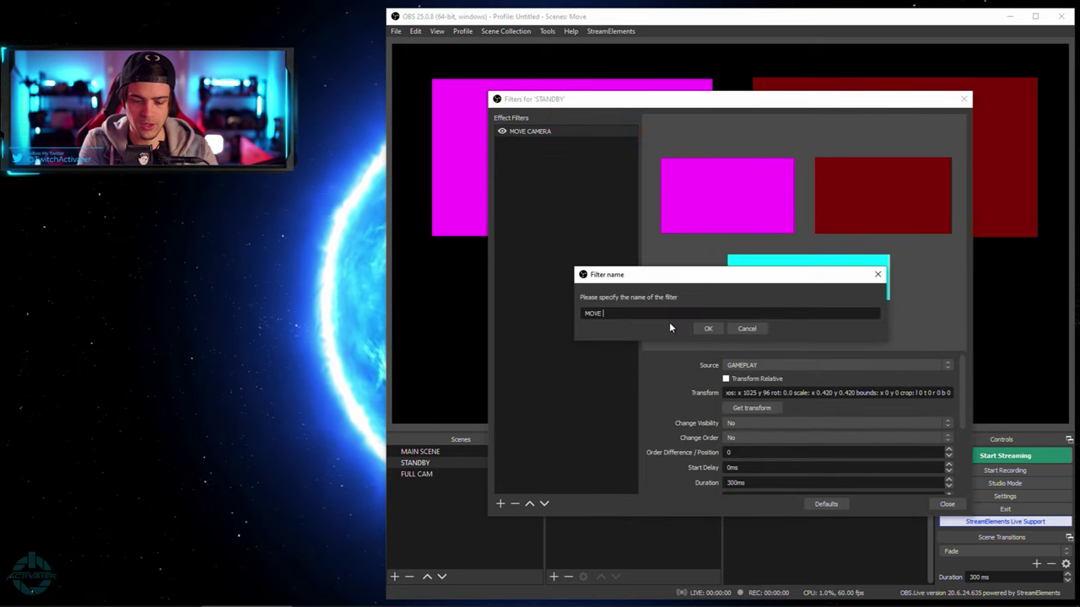
text(GAMEPLAY)
key(Return)
Step: Set the MOVE CAMERA filter's source to CAMERA, and keep GAMEPLAY as the source of MOVE GAMEPLAY
drag(727, 99, 234, 202)
click(68, 234)
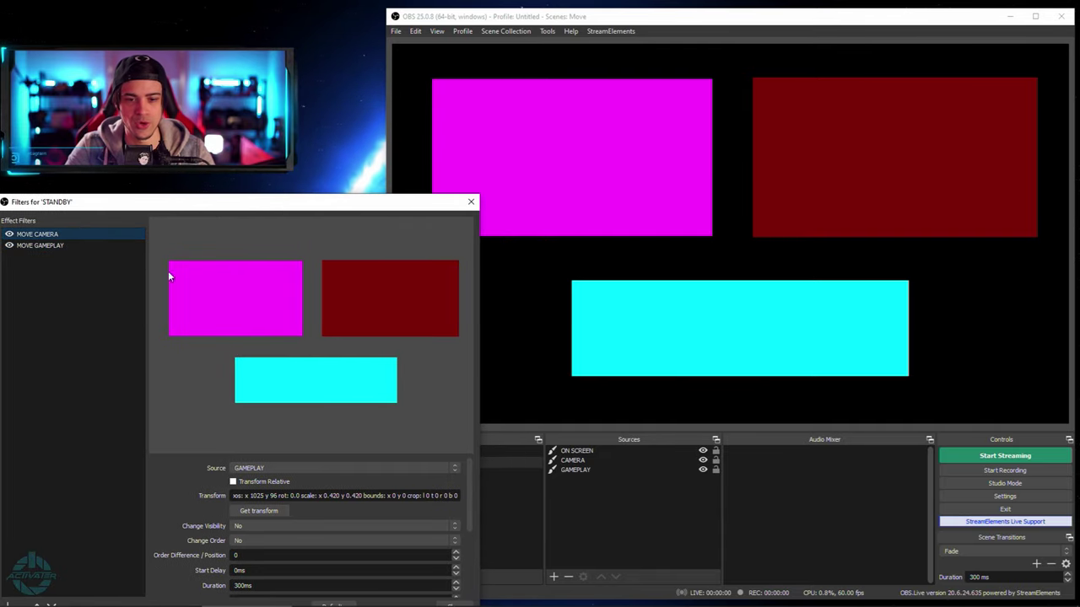
click(342, 468)
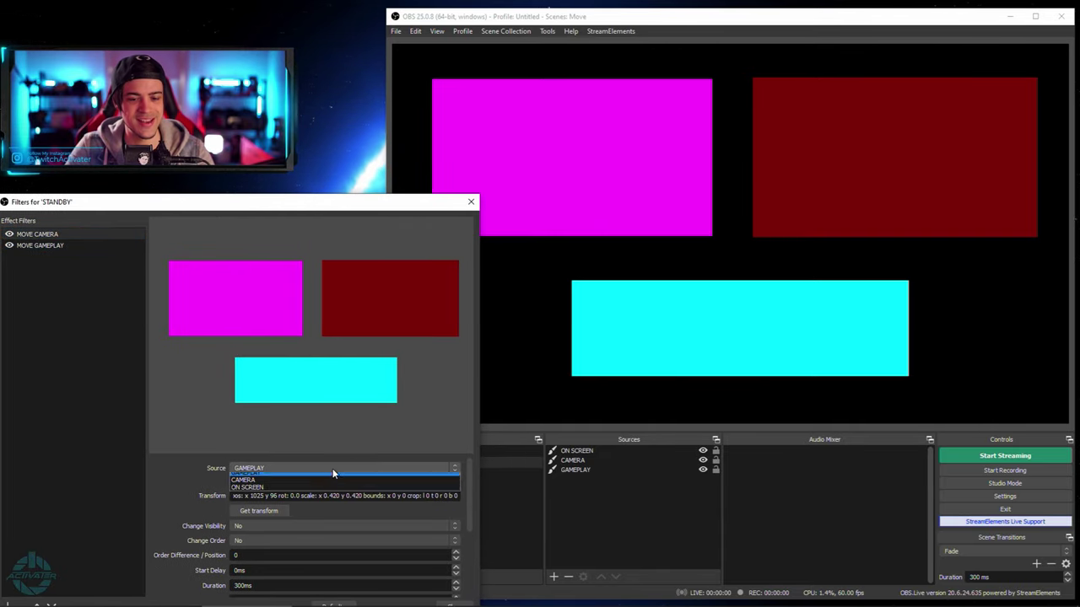
click(318, 481)
click(51, 245)
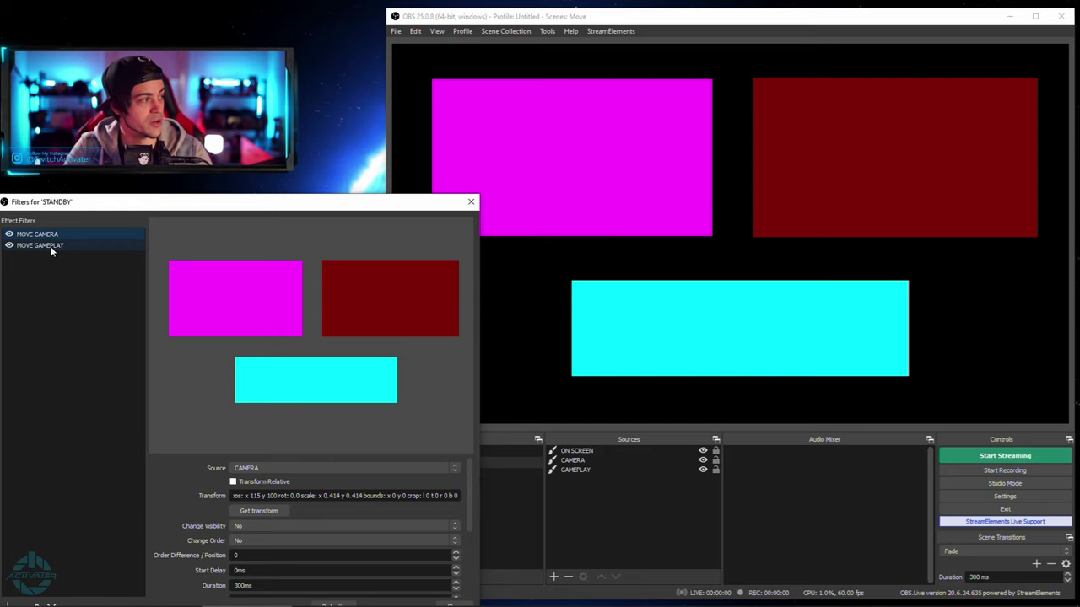
click(292, 464)
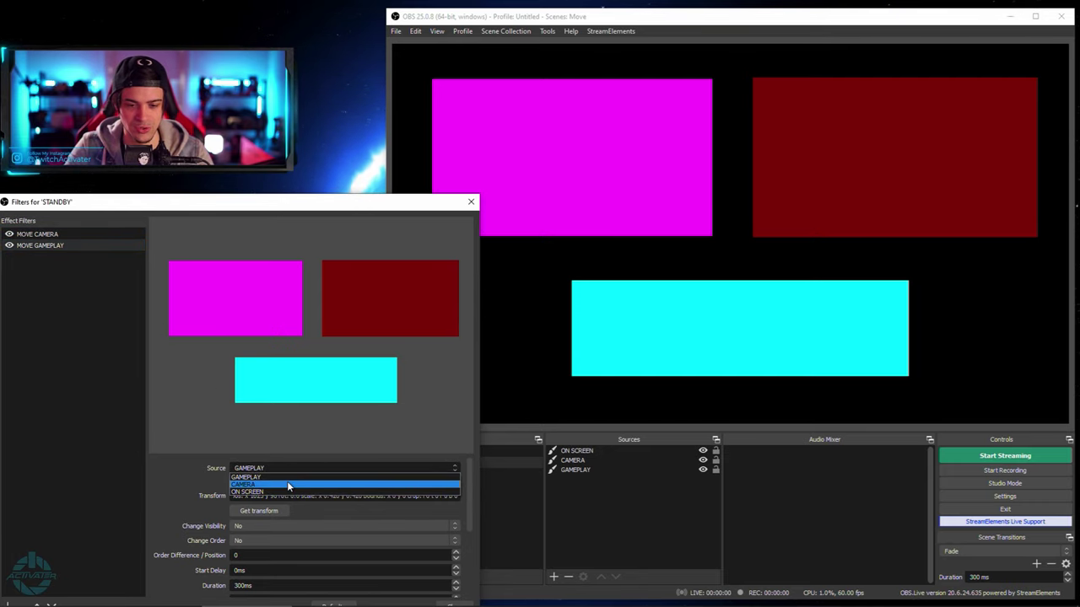
click(150, 257)
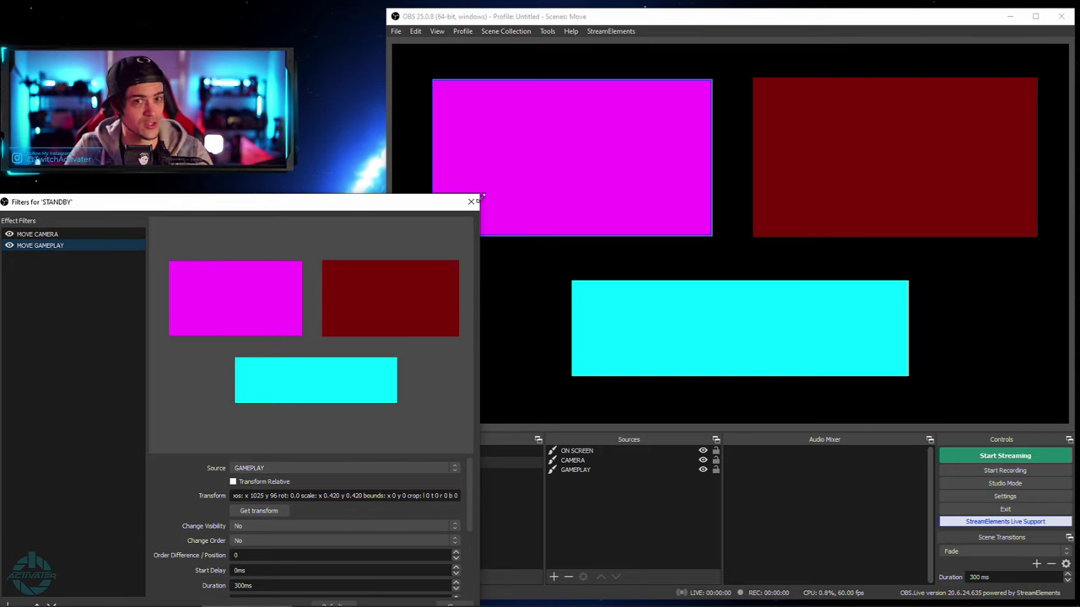
Step: Capture the current transforms of CAMERA and GAMEPLAY in their MOVE CAMERA and MOVE GAMEPLAY filters
click(82, 233)
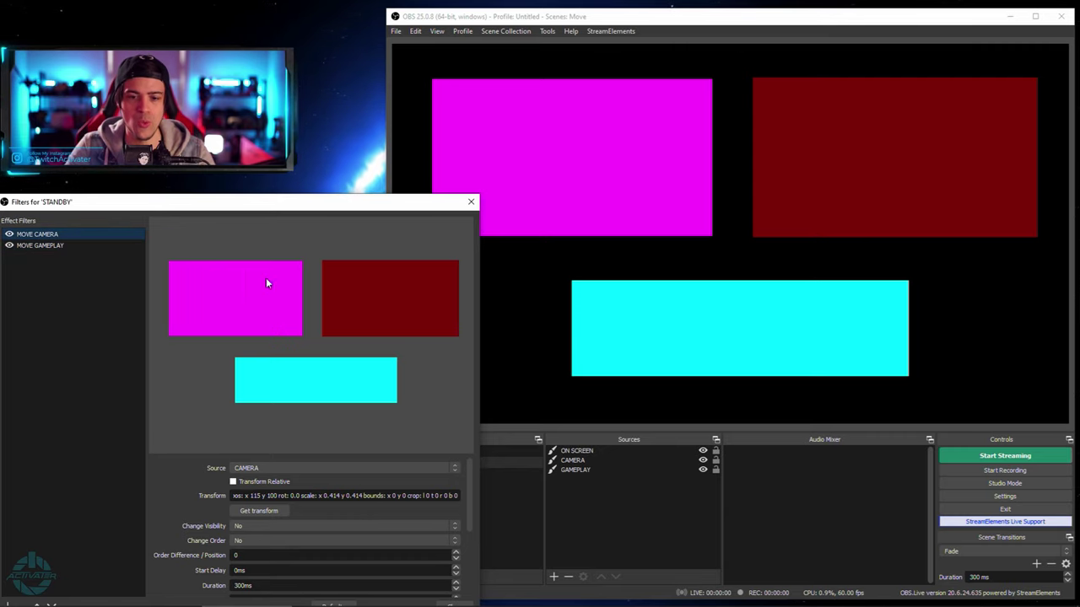
drag(272, 201, 279, 158)
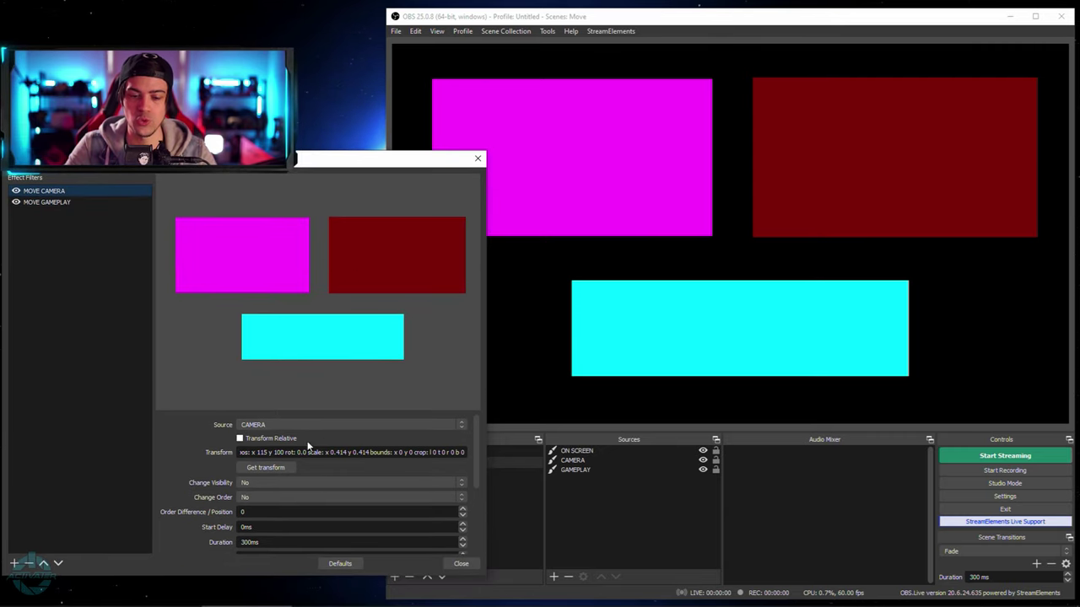
click(283, 467)
click(98, 203)
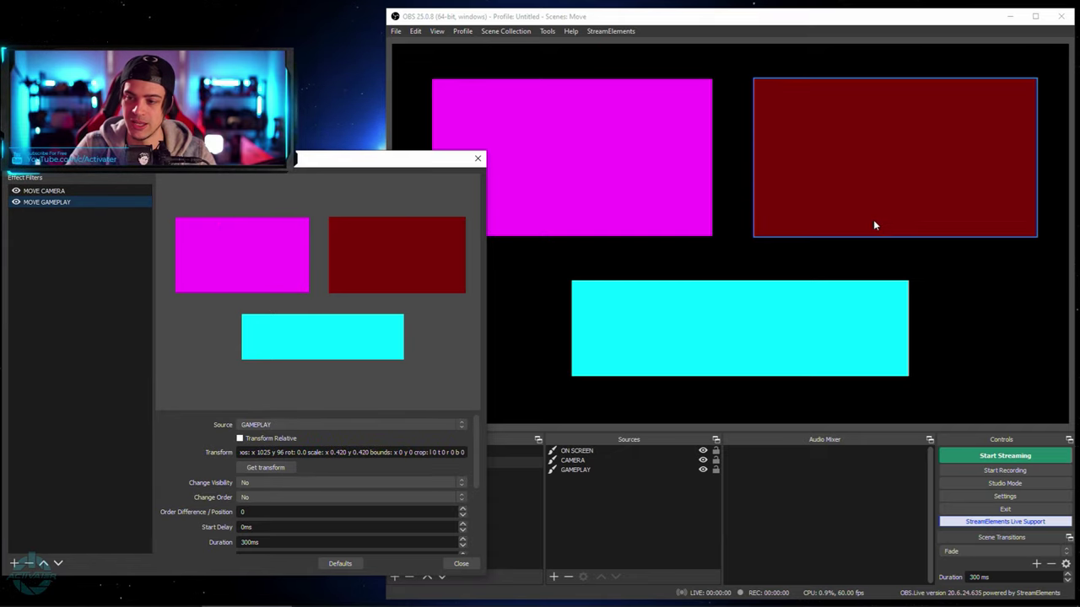
click(281, 474)
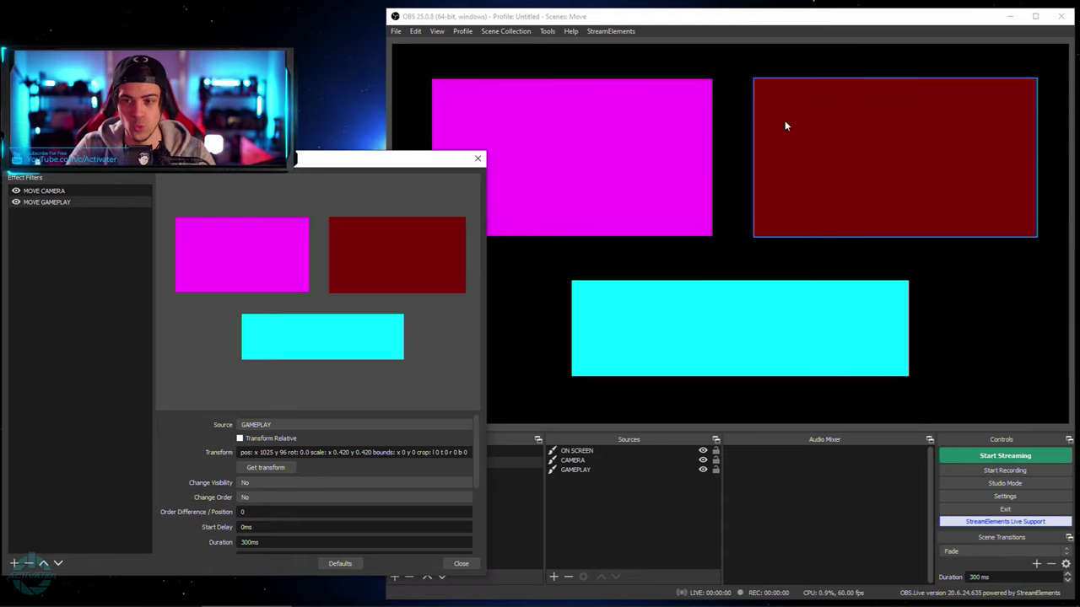
Step: Swap the two upper sources on the STANDBY canvas, placing GAMEPLAY at upper left and nudging CAMERA into line at upper right
click(730, 125)
drag(577, 151, 852, 183)
drag(861, 101, 537, 70)
drag(841, 190, 896, 145)
key(Left)
key(Left)
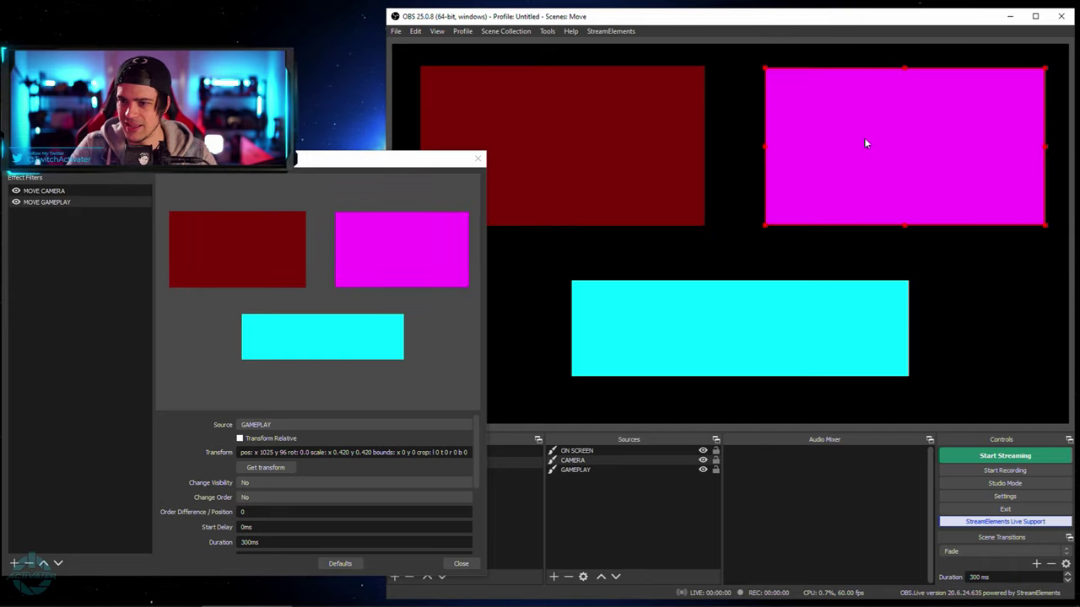
key(Up)
key(Up)
key(Up)
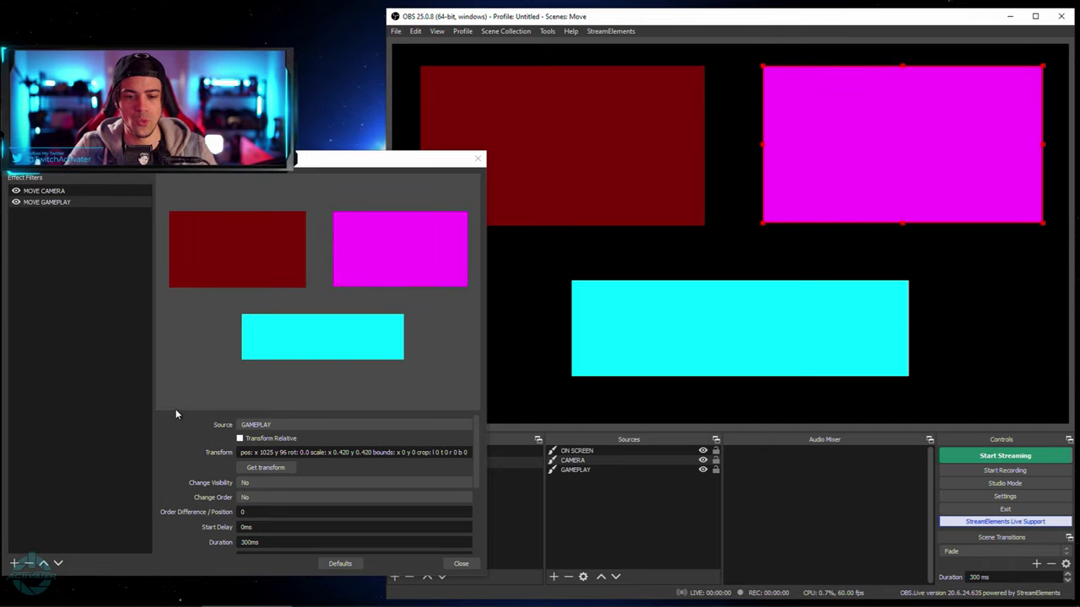
Step: Set Next Move to Reverse for the MOVE GAMEPLAY filter
scroll(198, 460, down, 3)
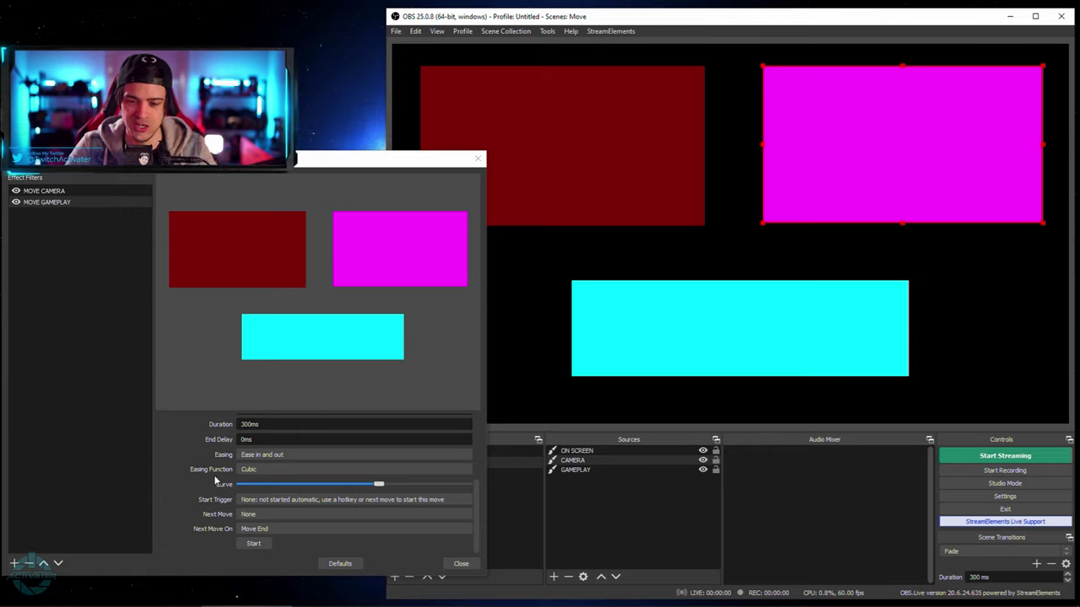
scroll(254, 513, up, 3)
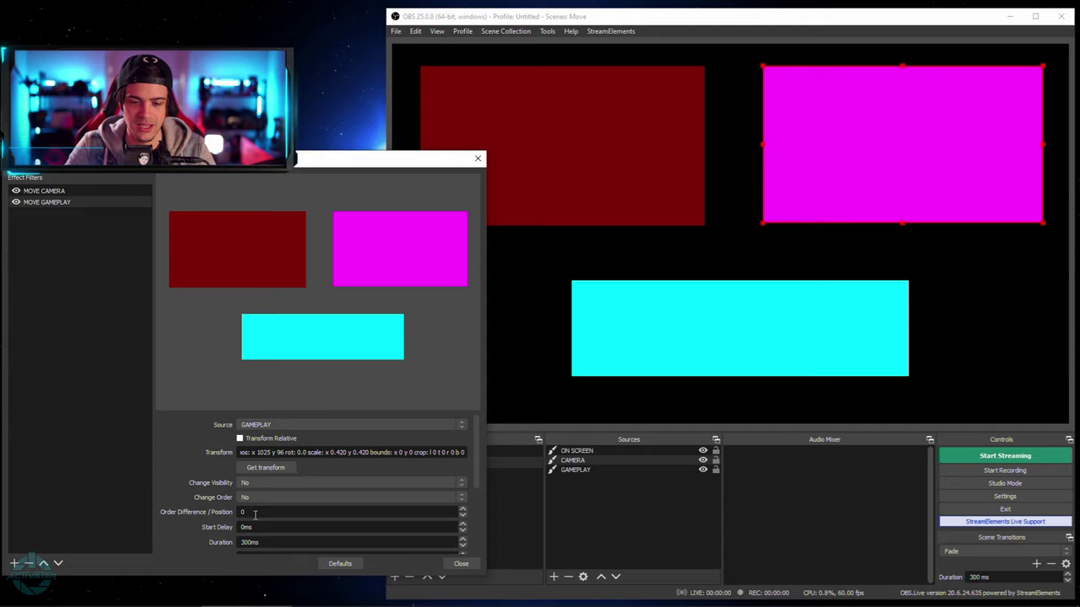
scroll(254, 513, down, 3)
click(254, 513)
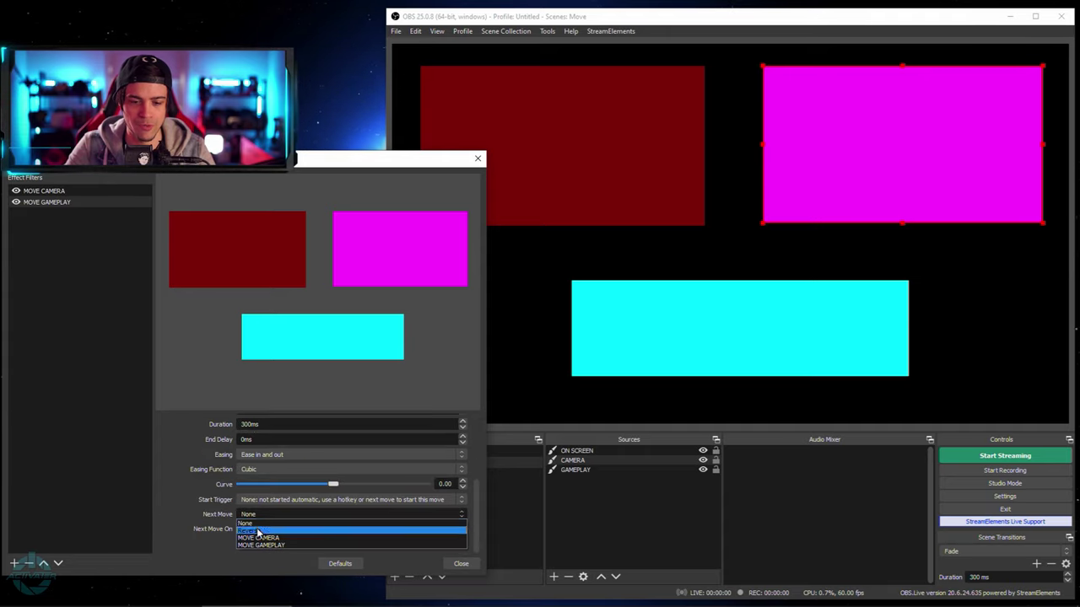
click(257, 532)
Step: Set the MOVE CAMERA filter's Next Move to Reverse and its Next Move On to Hotkey
click(73, 202)
click(59, 191)
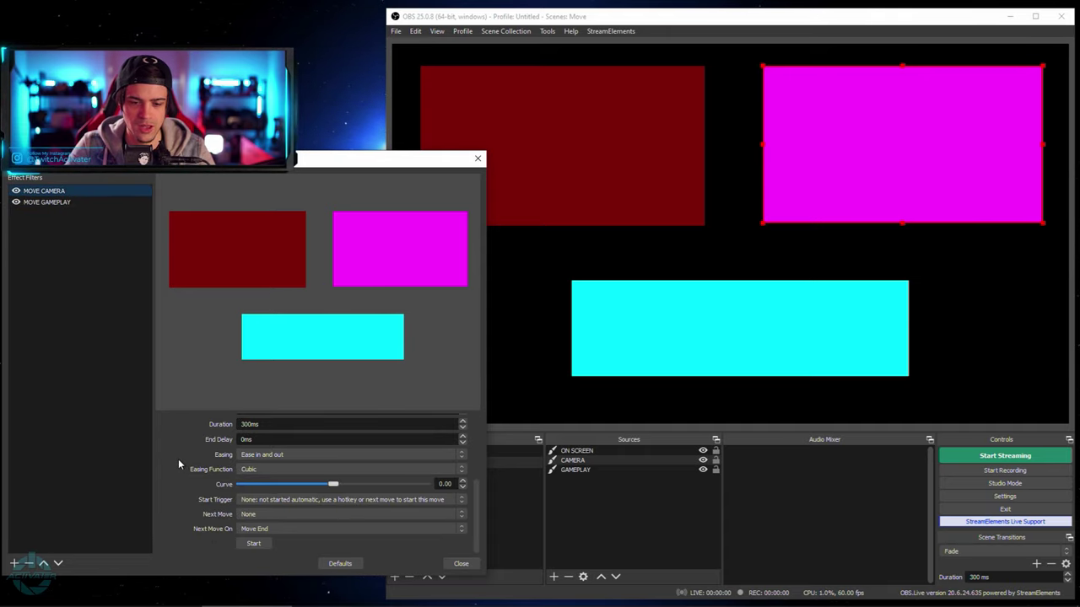
click(254, 513)
click(253, 523)
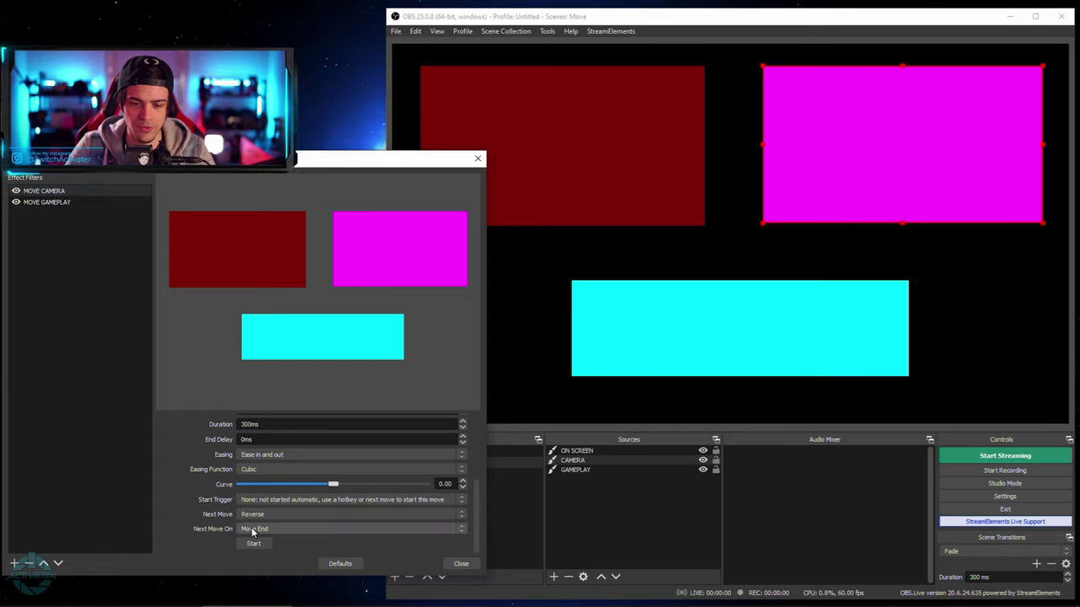
click(257, 529)
click(268, 544)
Step: Set Next Move On to Hotkey for the MOVE GAMEPLAY filter
click(72, 202)
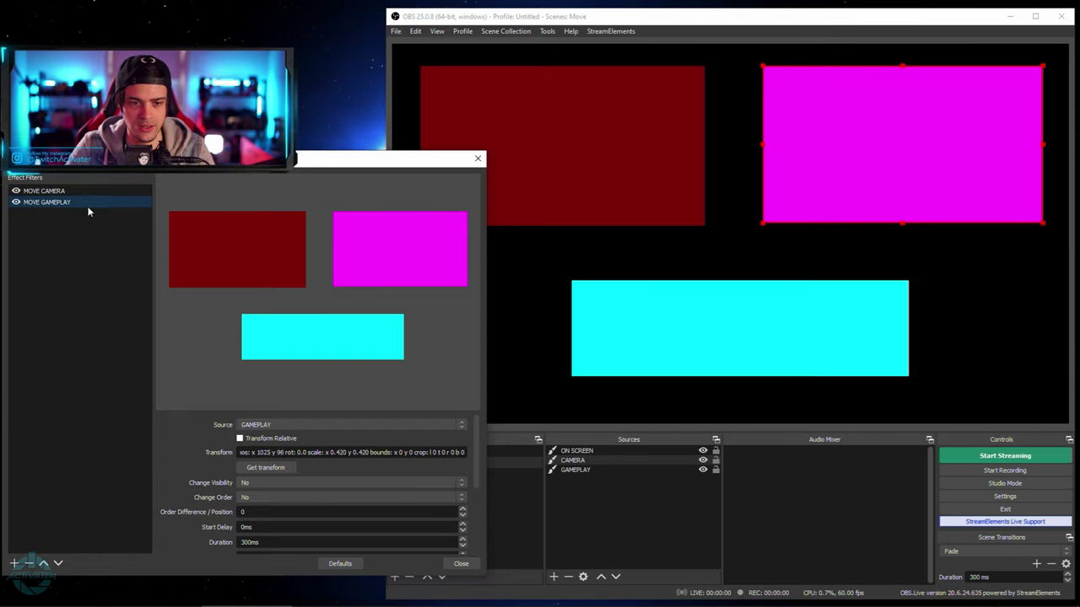
click(59, 191)
click(258, 529)
click(257, 544)
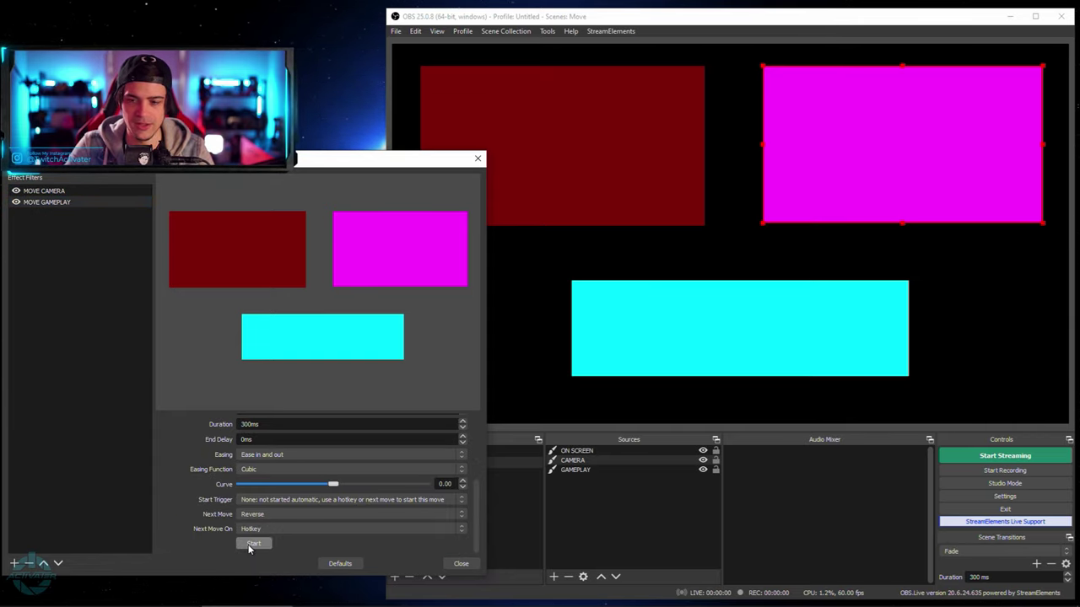
Step: Test the MOVE GAMEPLAY filter by starting its move repeatedly, forward and in reverse
click(250, 544)
click(248, 545)
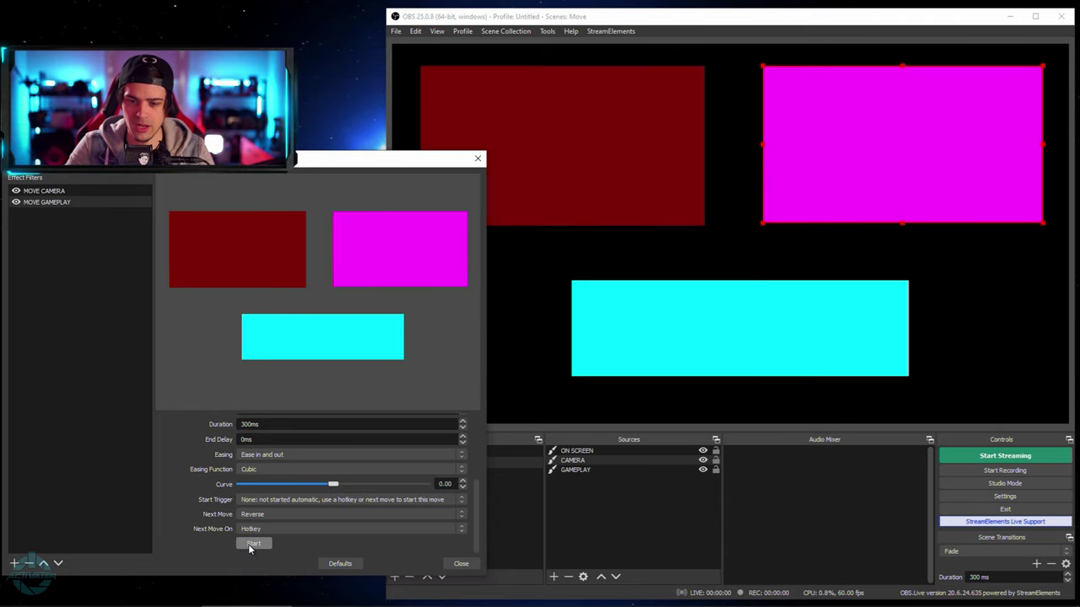
click(248, 544)
click(248, 544)
click(248, 544)
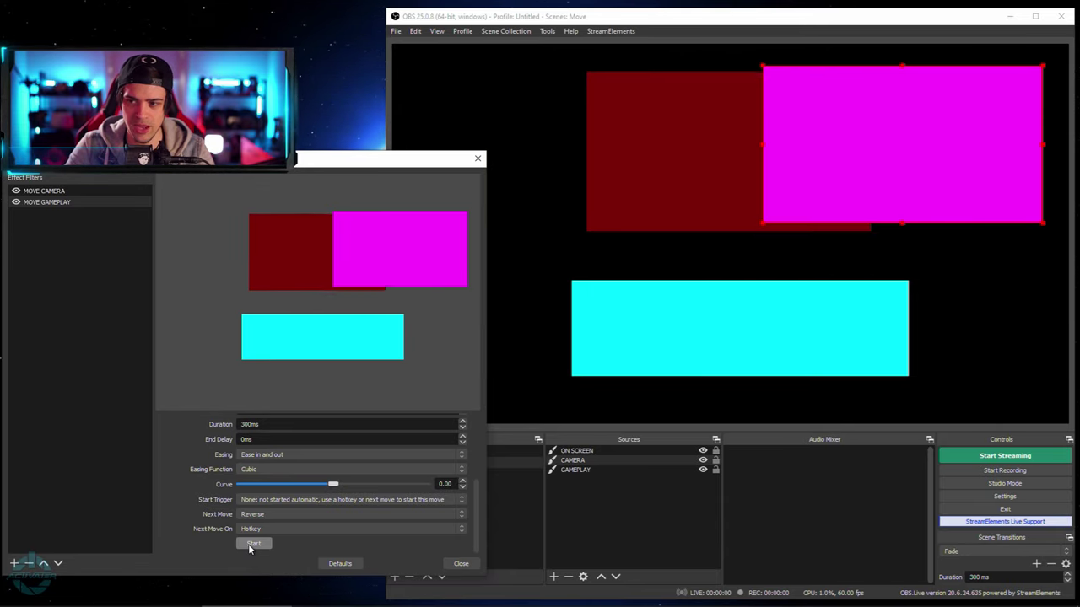
click(248, 544)
Step: Test the MOVE CAMERA filter by starting its move repeatedly, forward and in reverse
click(83, 190)
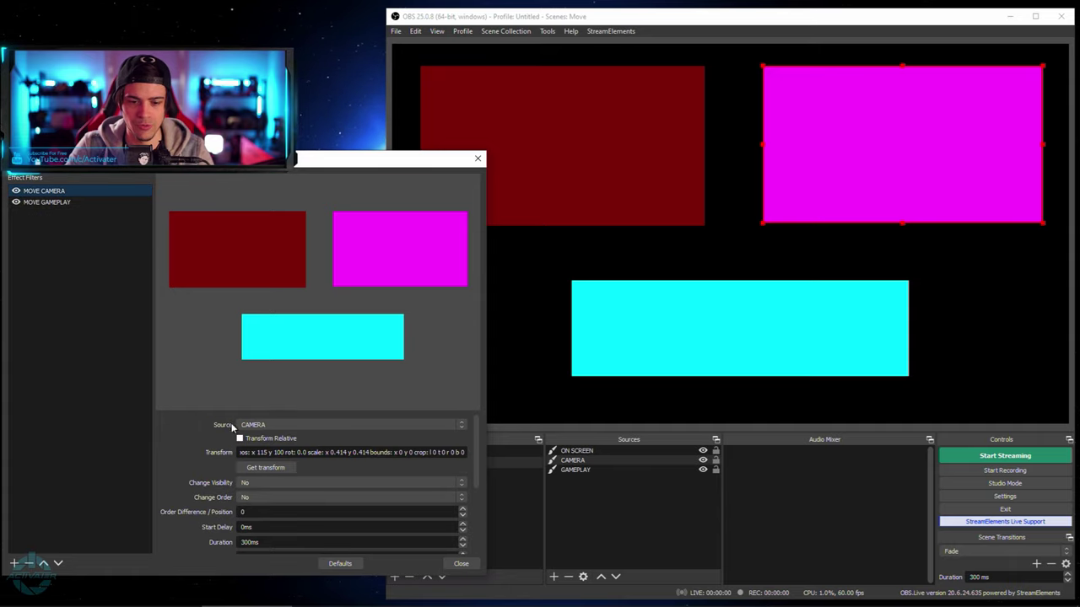
click(252, 544)
click(252, 544)
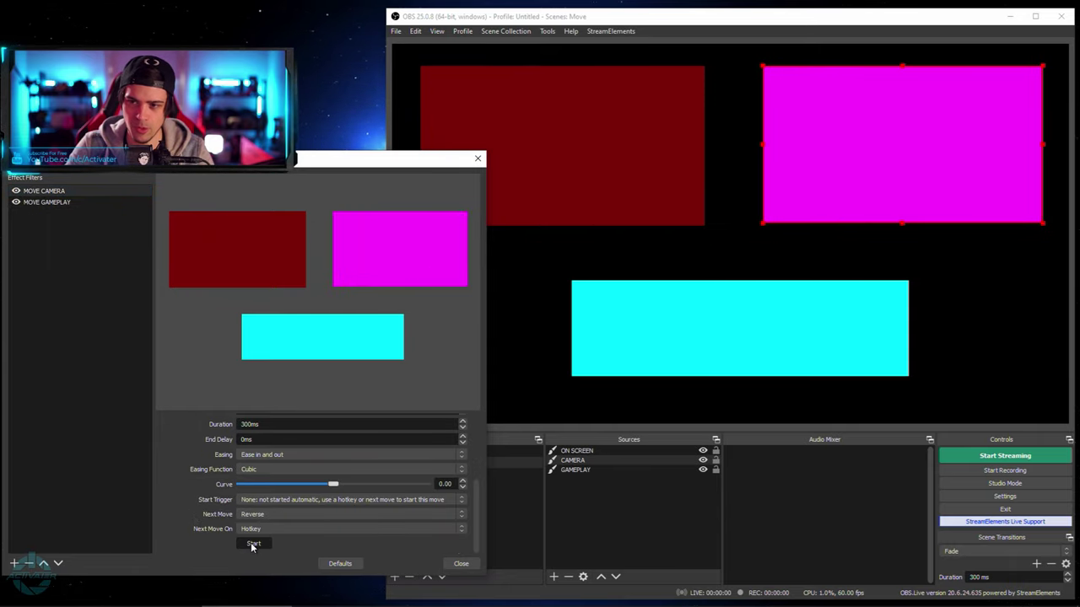
click(252, 544)
click(252, 544)
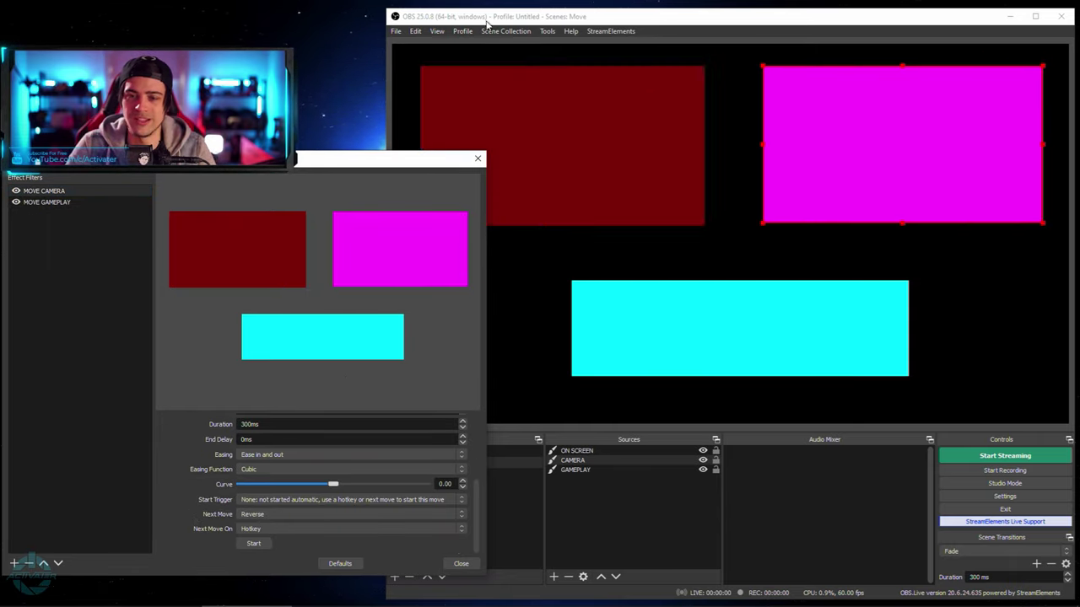
Step: In the Hotkeys settings, assign Ctrl + Alt + V to MOVE CAMERA under the STANDBY scene
click(395, 31)
mouse_move(415, 30)
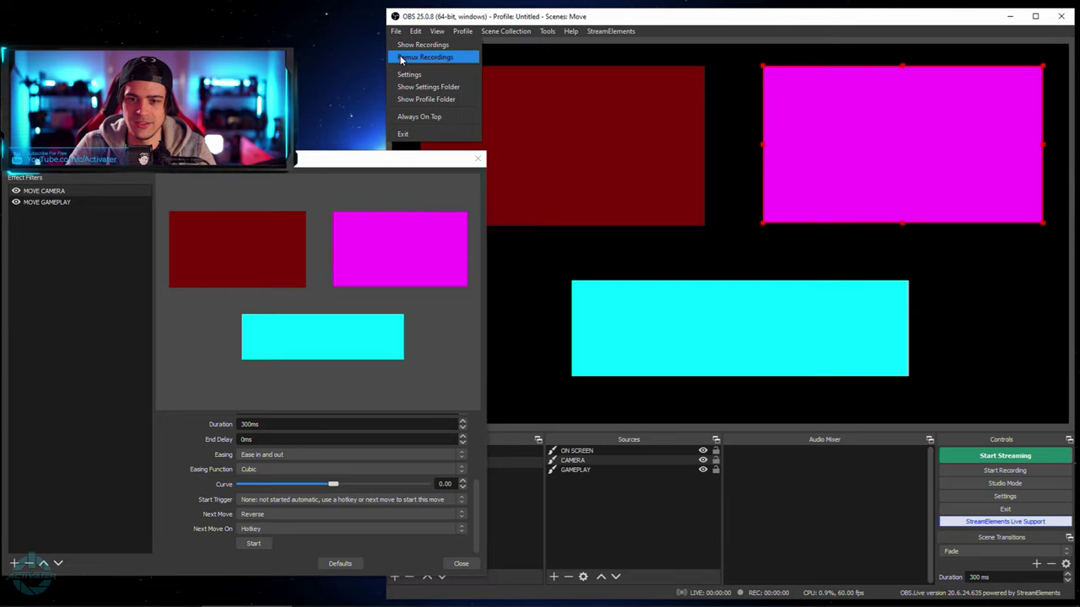
click(414, 73)
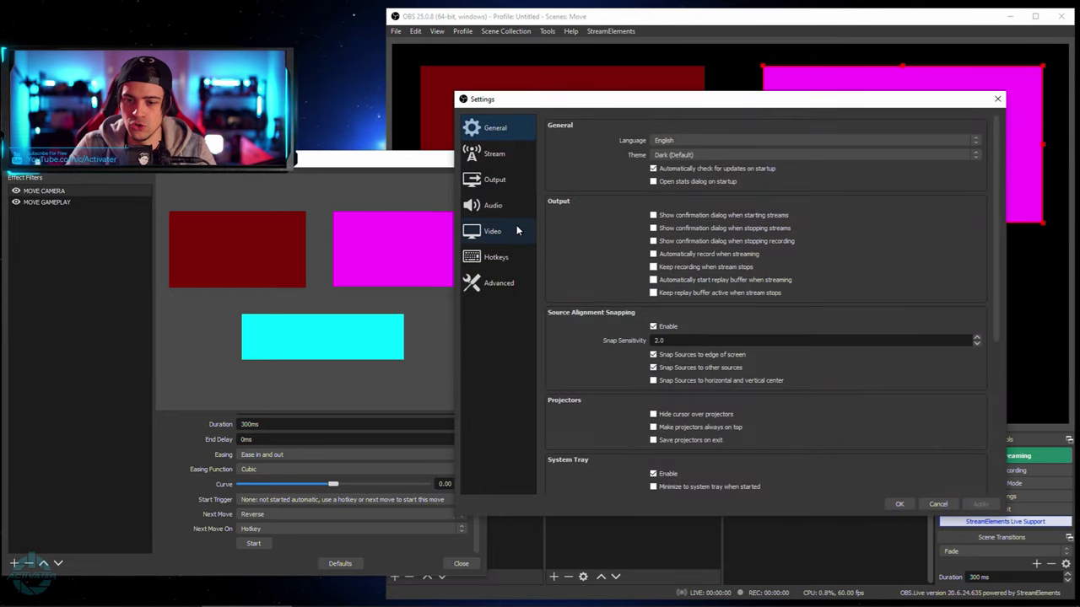
click(496, 257)
scroll(582, 380, down, 3)
scroll(567, 387, down, 3)
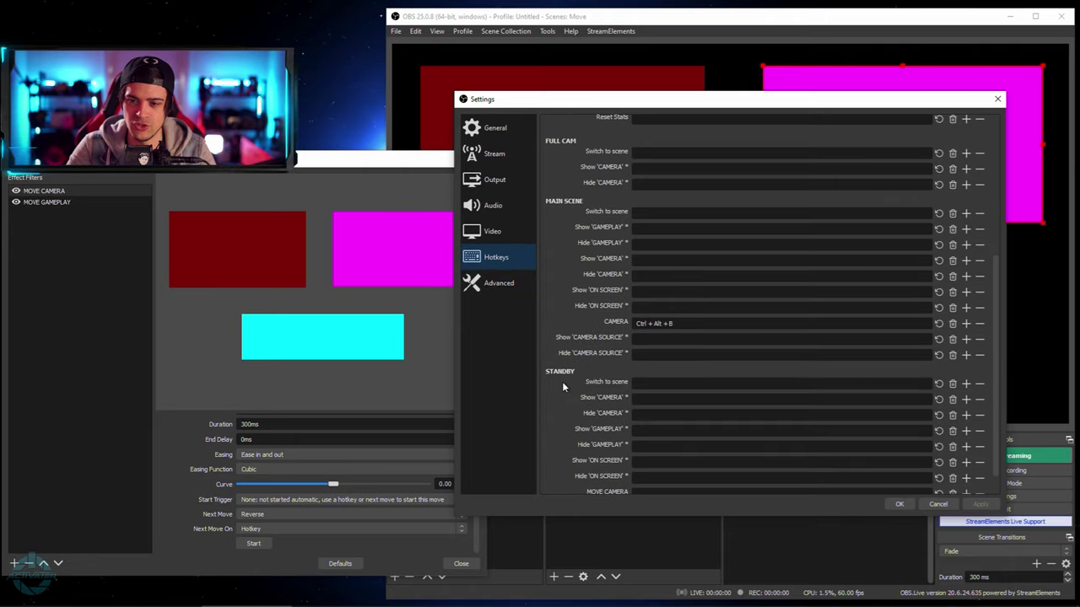
scroll(550, 170, down, 1)
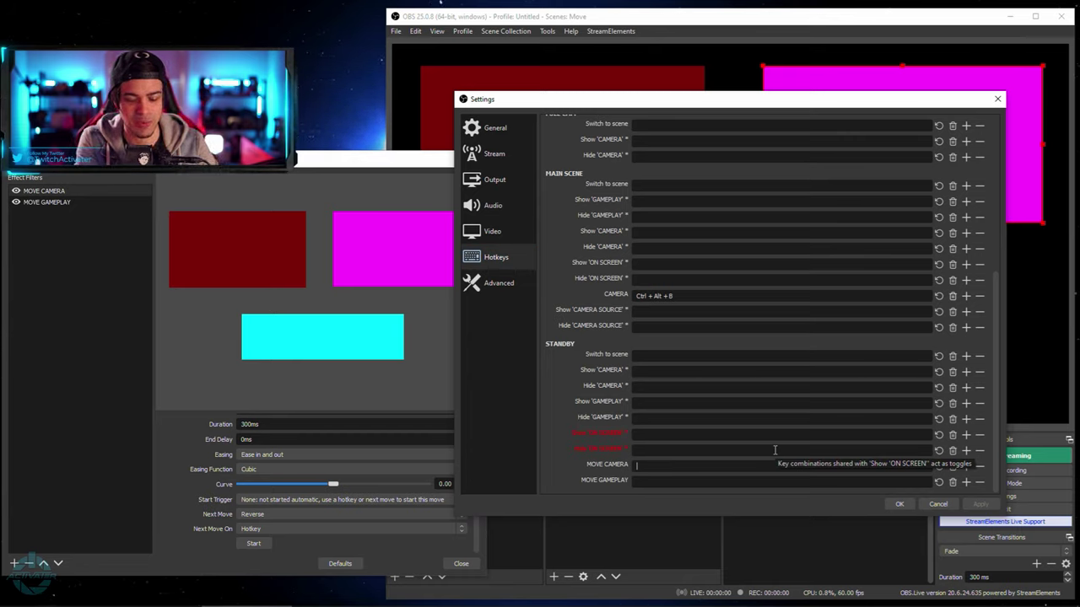
key(ctrl+alt+b)
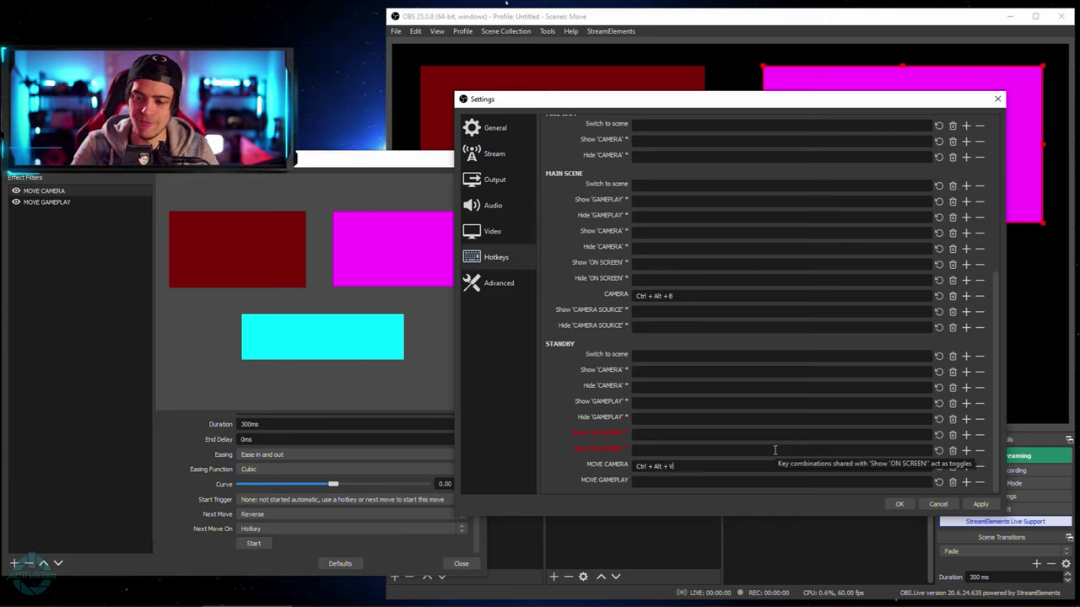
Step: Assign the same Ctrl + Alt + V hotkey to MOVE GAMEPLAY in STANDBY and save the settings
click(724, 480)
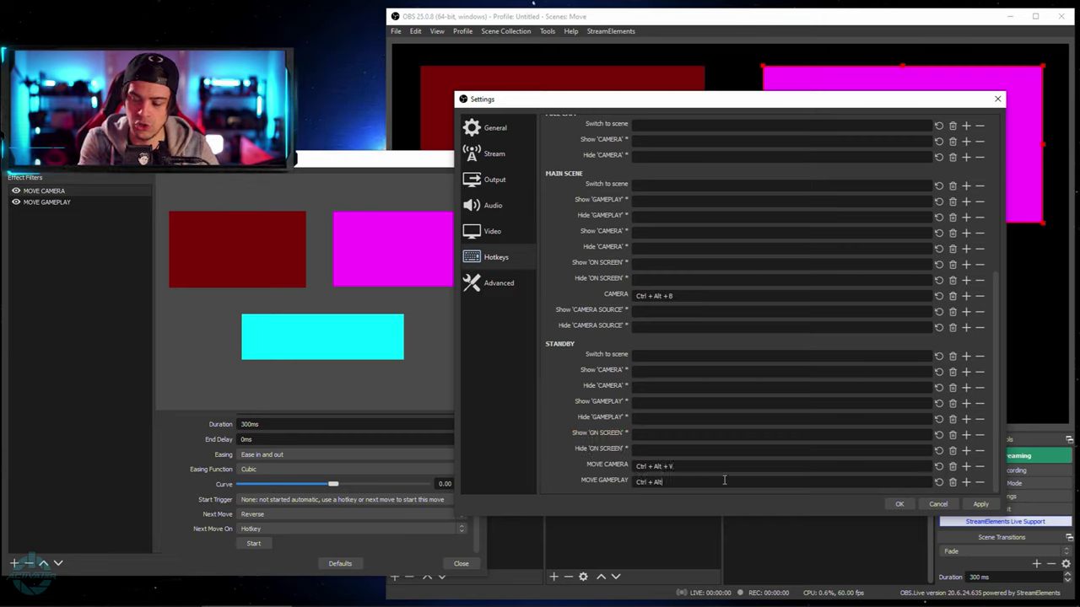
key(ctrl+alt+v)
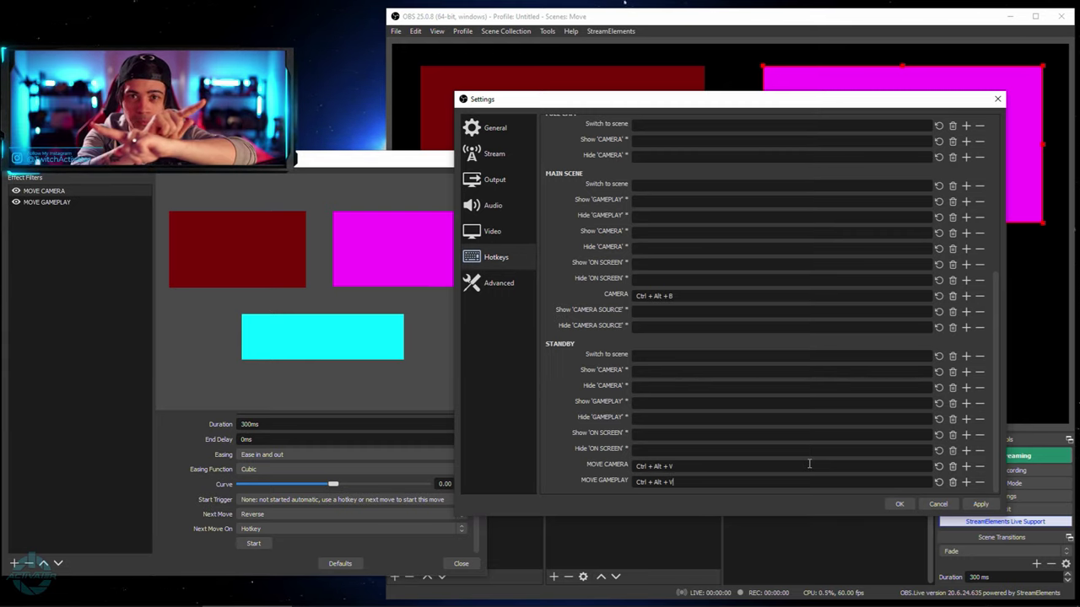
click(979, 505)
click(899, 504)
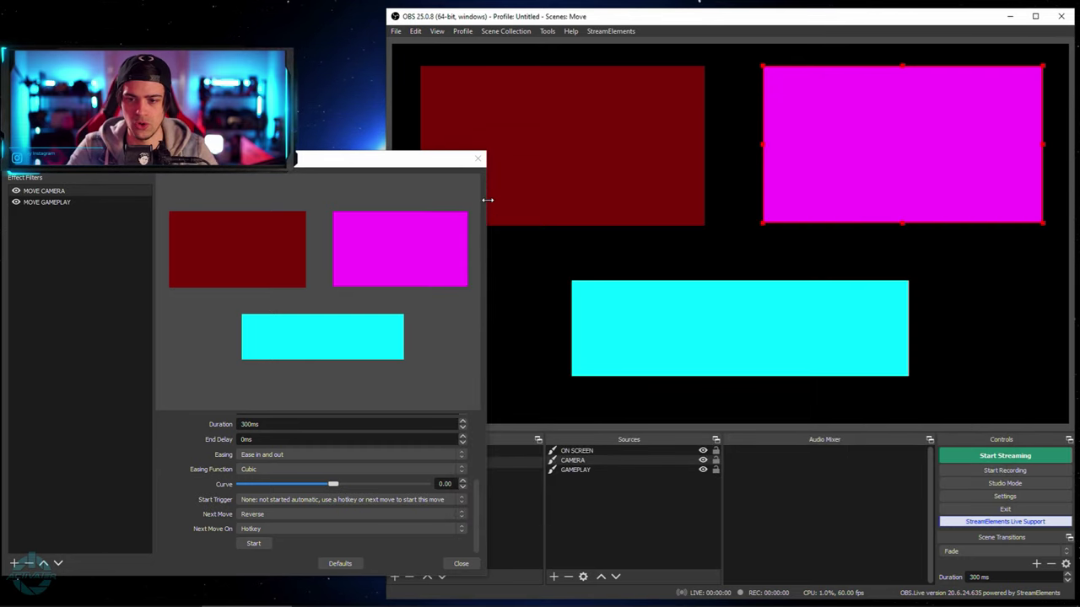
Step: Narrow the filters window and test the shared hotkey by swapping CAMERA and GAMEPLAY repeatedly, then deselect the source
drag(488, 200, 394, 193)
key(F1)
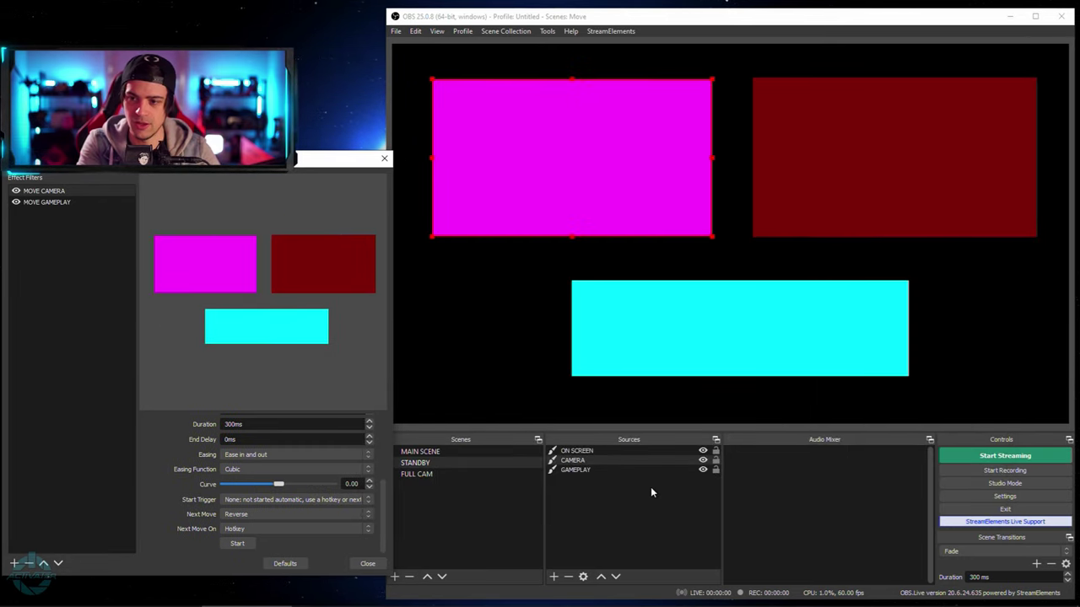
key(F1)
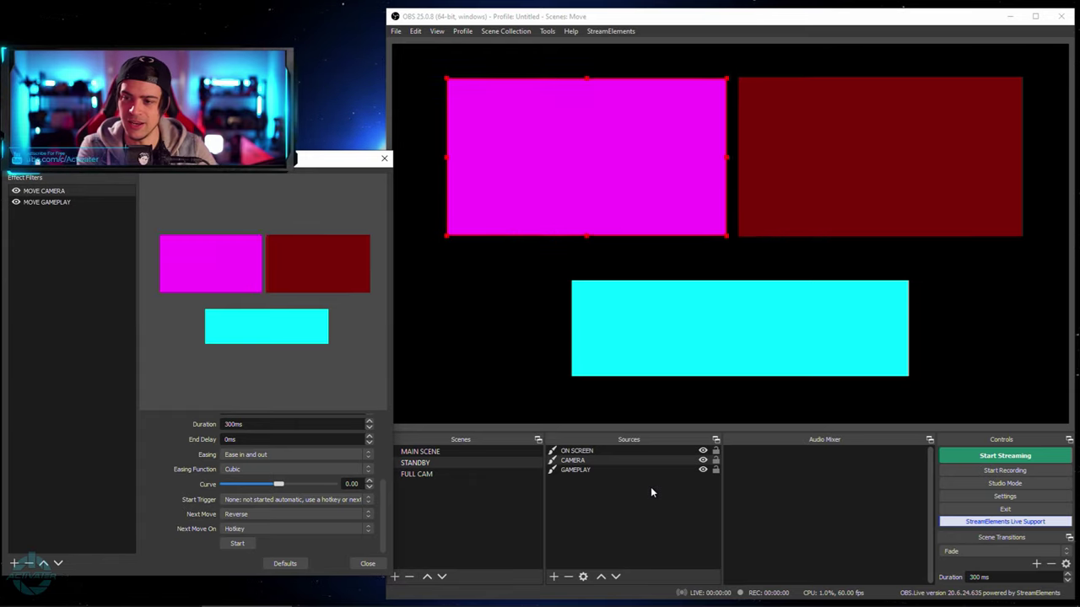
key(F1)
key(F1)
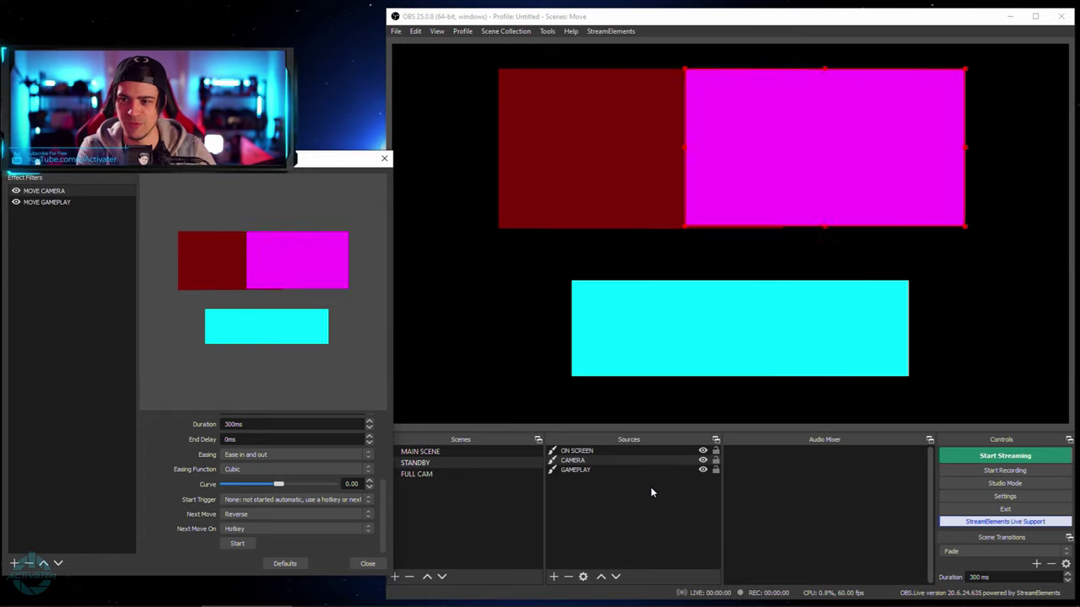
key(F1)
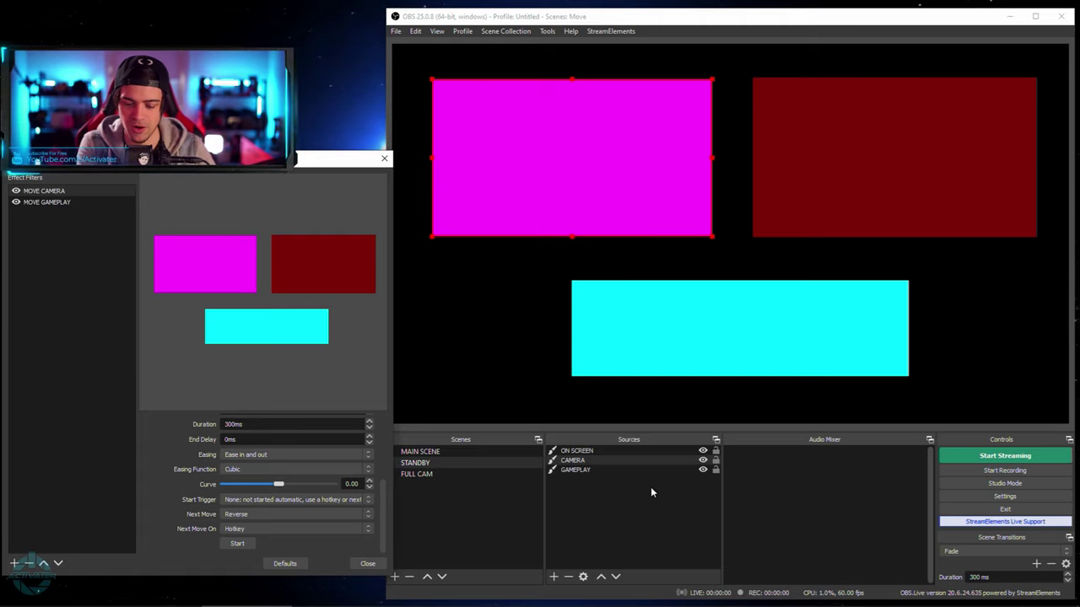
key(F1)
key(F1)
key(F1)
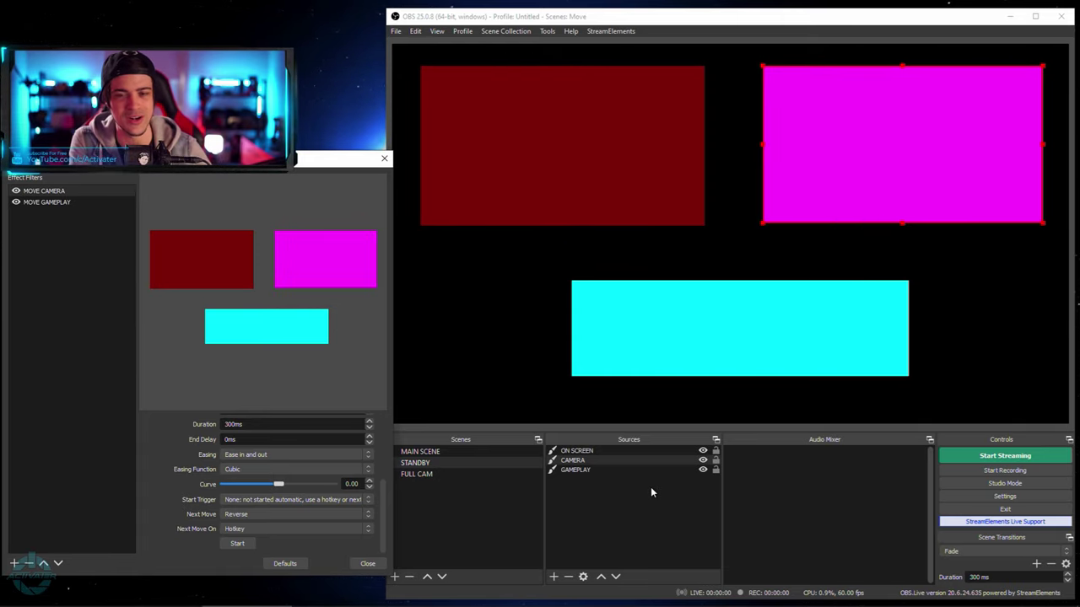
key(F1)
key(F1)
key(F1)
key(F1)
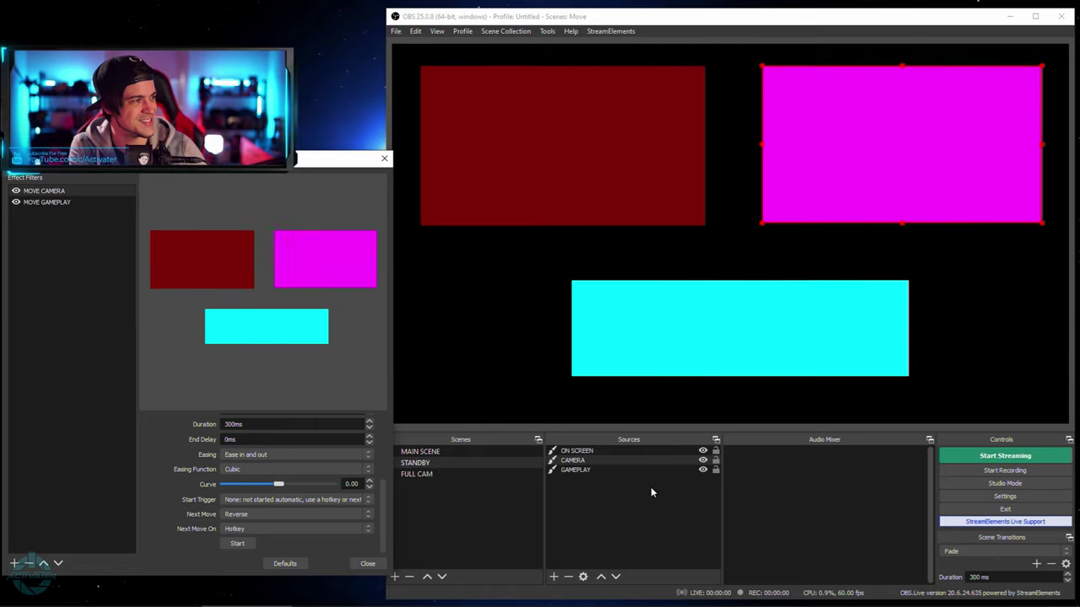
key(F1)
key(F1)
key(F1)
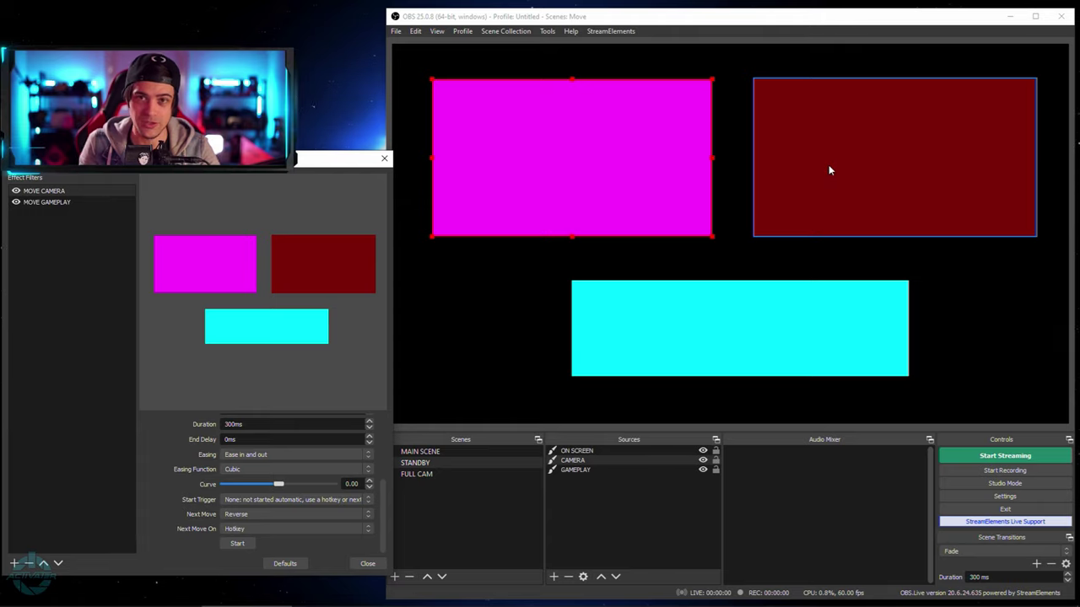
click(540, 297)
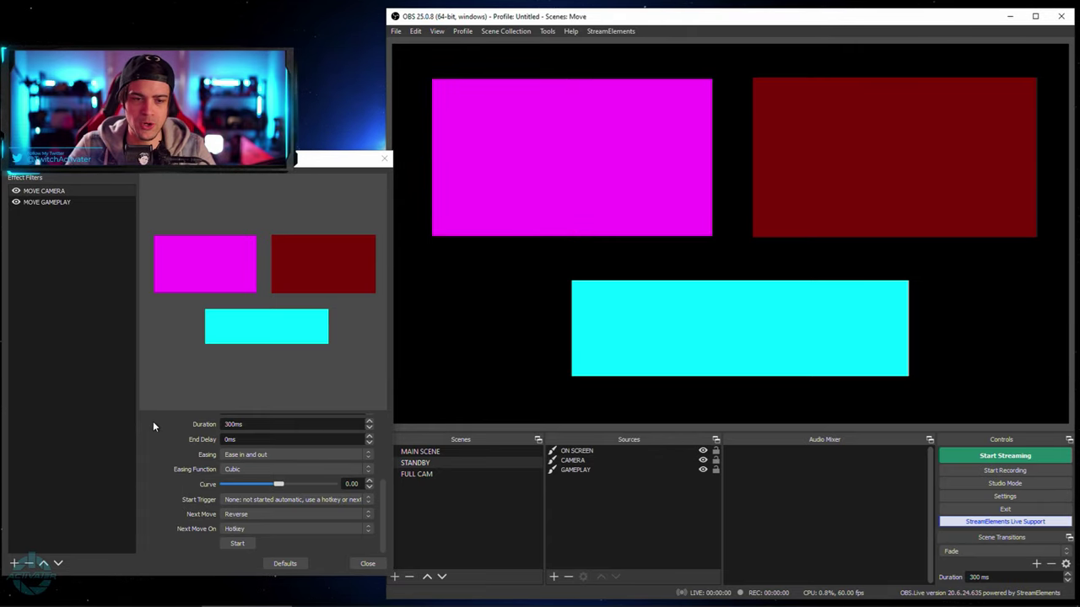
Step: Set the Curve to -1.20 for the MOVE CAMERA filter and to 1.20 for the MOVE GAMEPLAY filter
click(48, 192)
scroll(171, 463, down, 1)
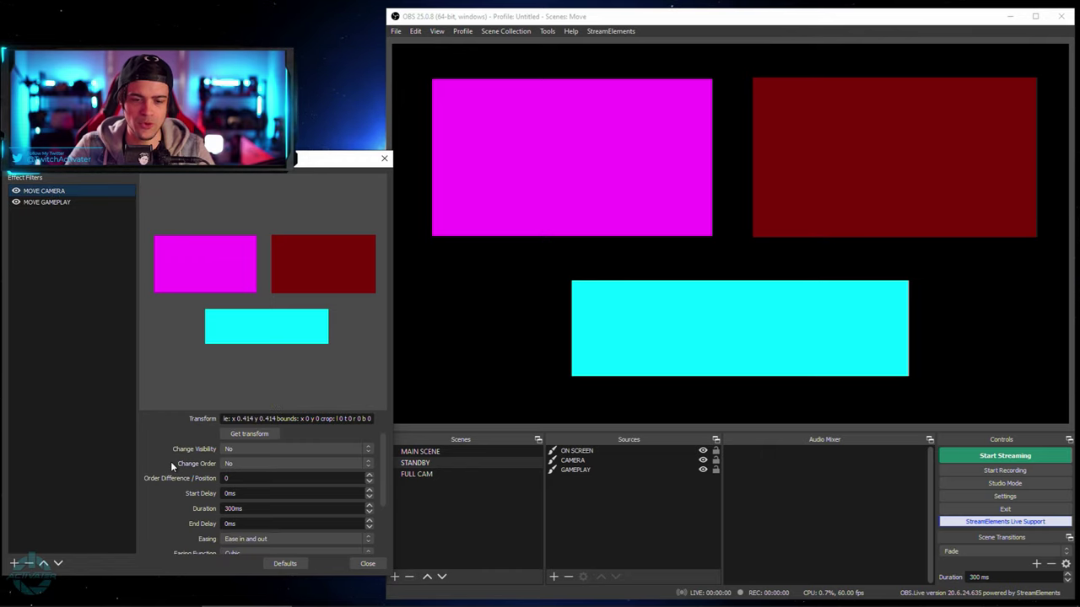
scroll(171, 461, down, 2)
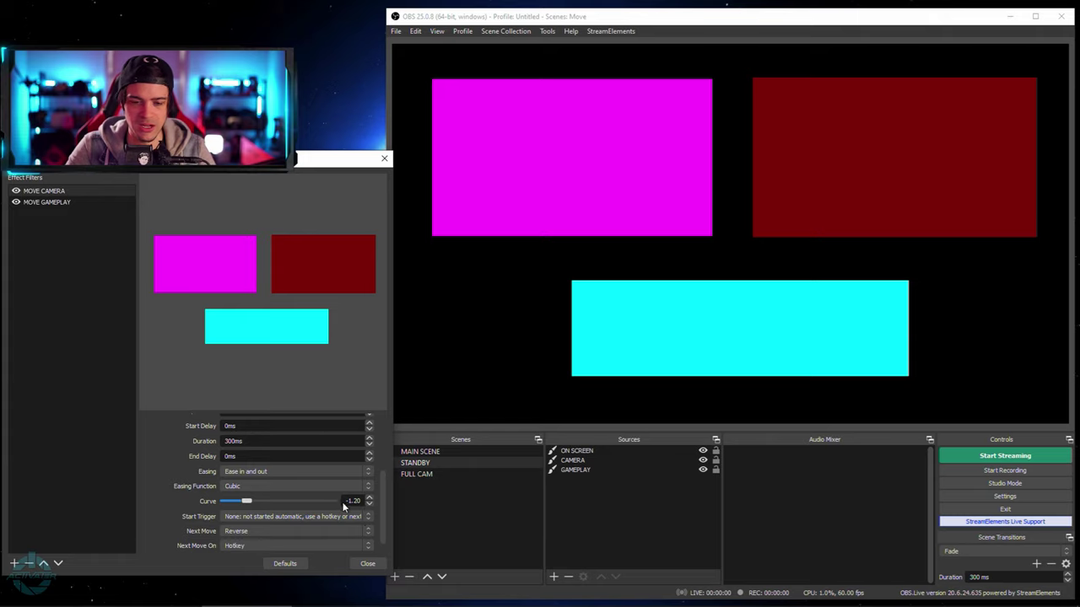
click(68, 204)
scroll(156, 453, down, 3)
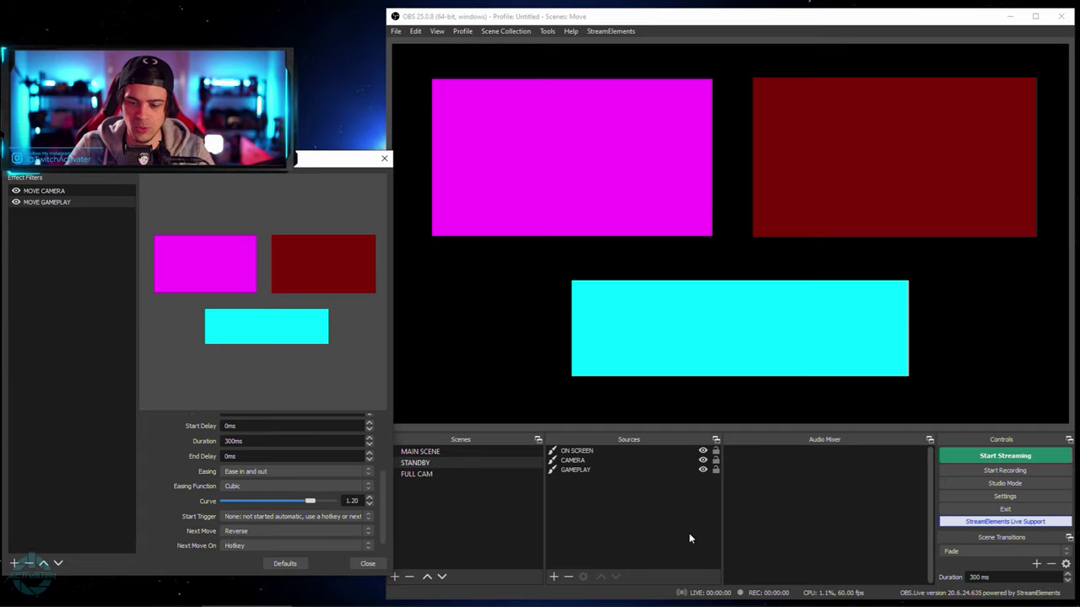
Step: Test the curved CAMERA and GAMEPLAY swap by triggering the hotkey repeatedly, and close the filters window
key(F1)
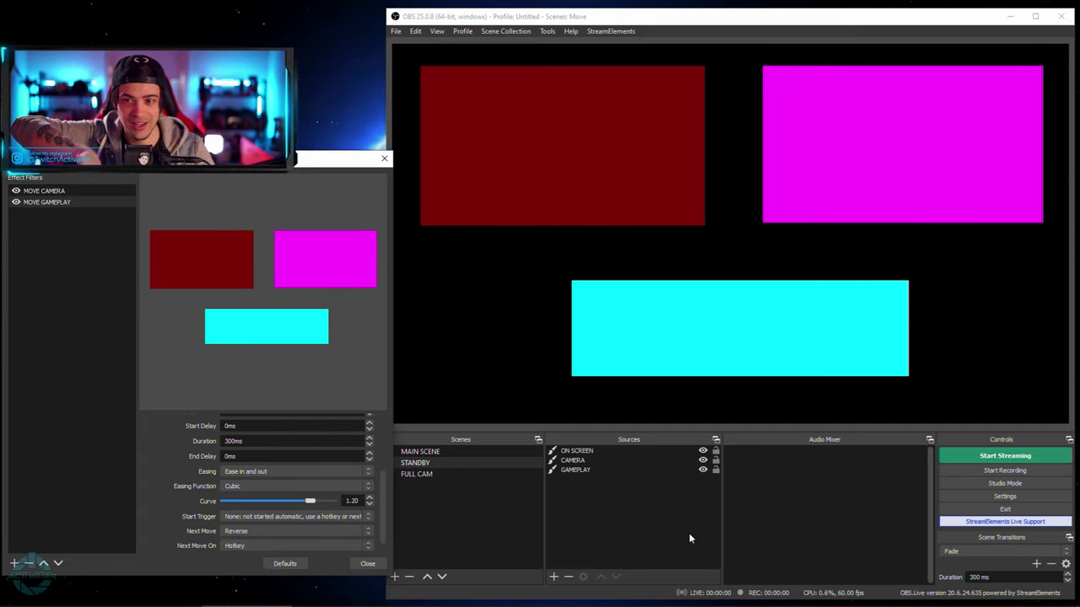
key(F1)
key(F1)
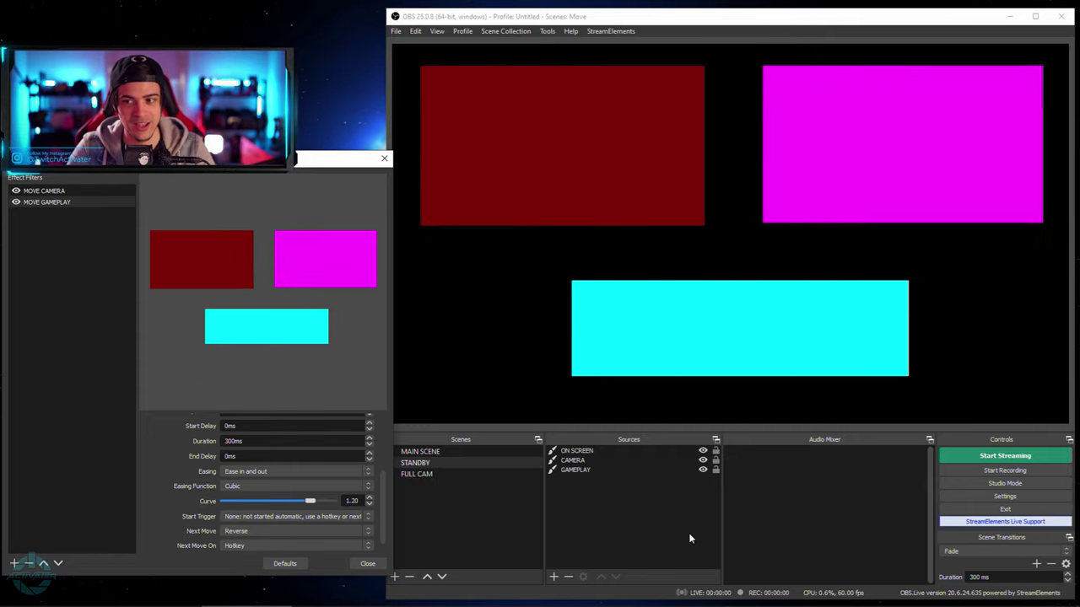
key(F2)
key(F1)
key(F2)
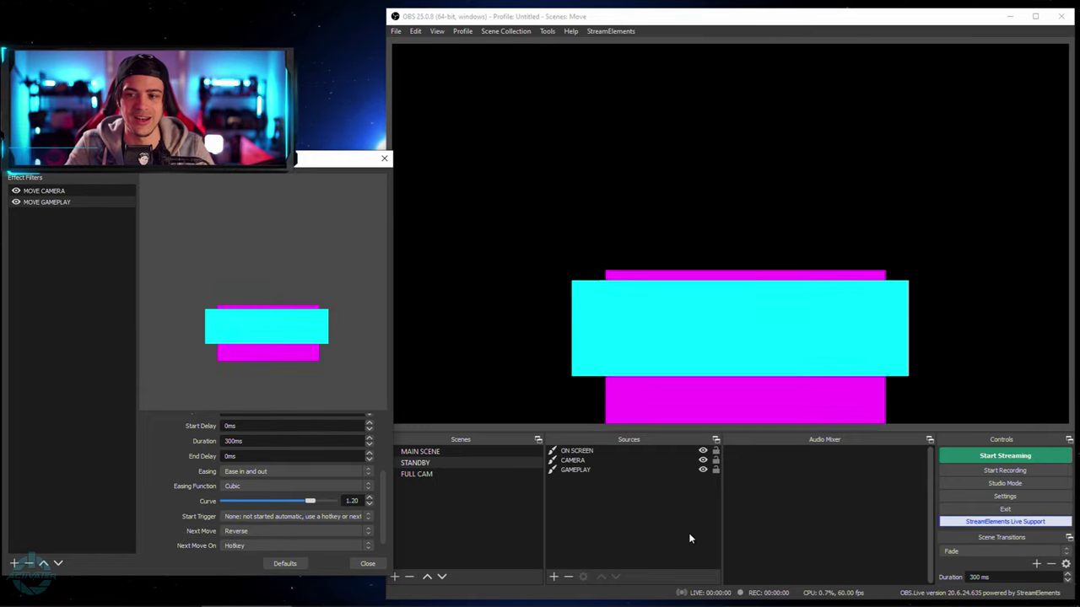
key(F1)
key(F1)
key(F1)
key(F2)
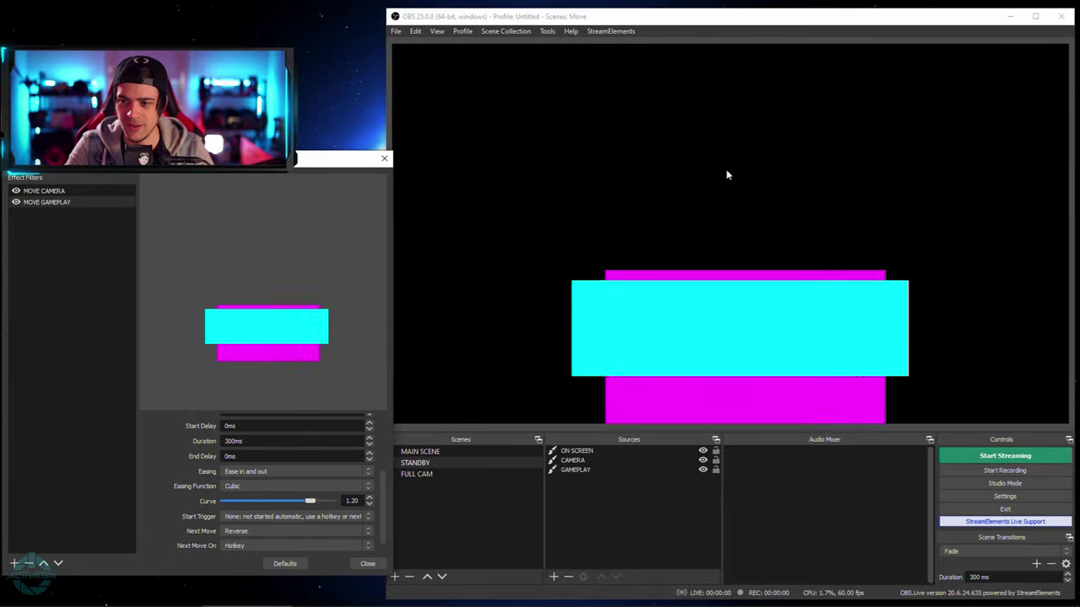
key(F1)
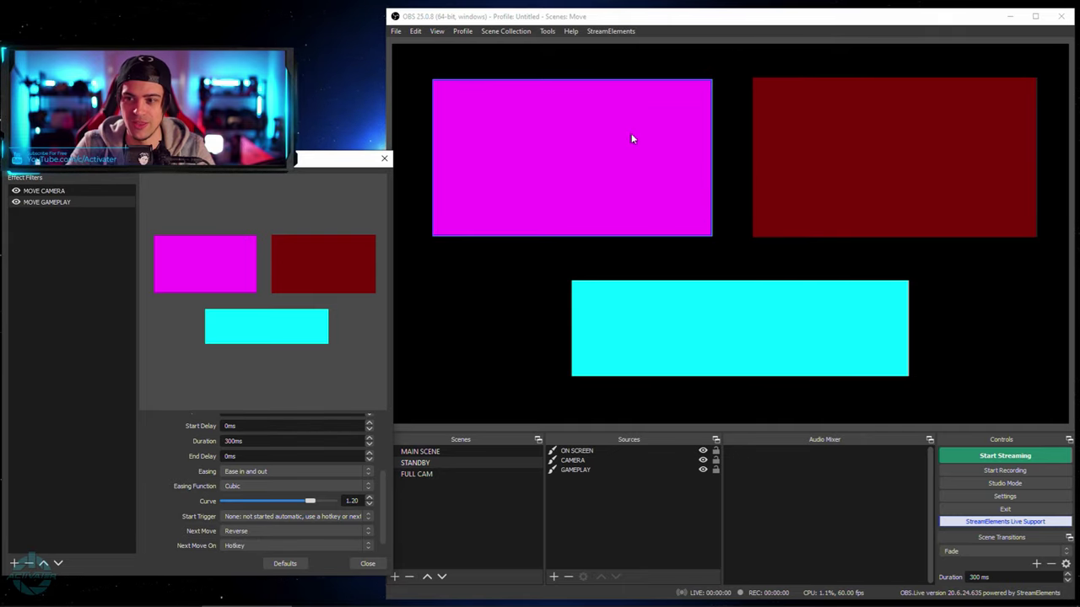
key(F1)
key(F1)
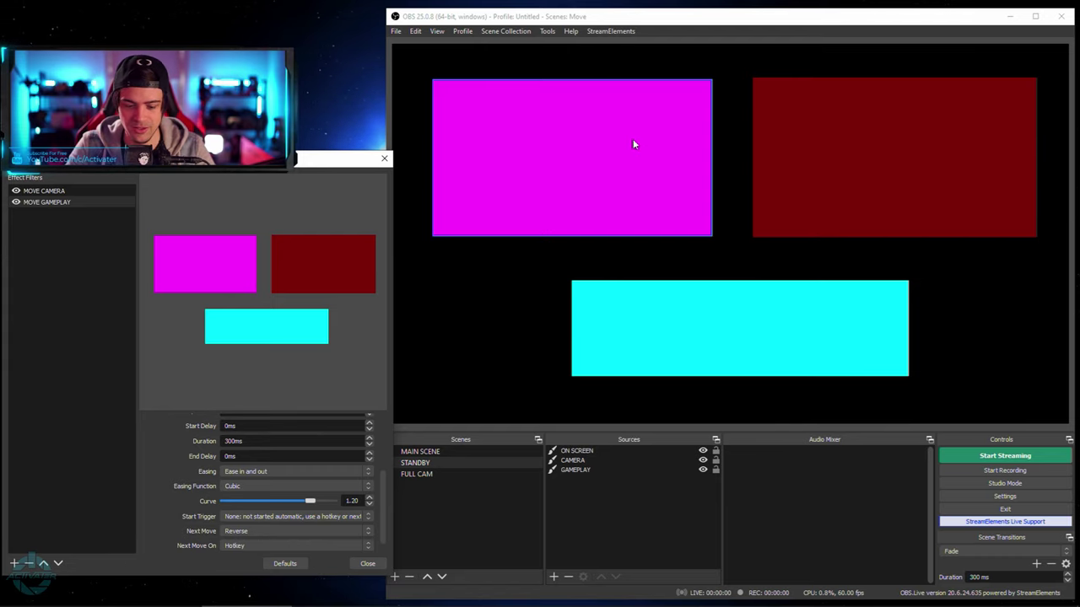
key(Escape)
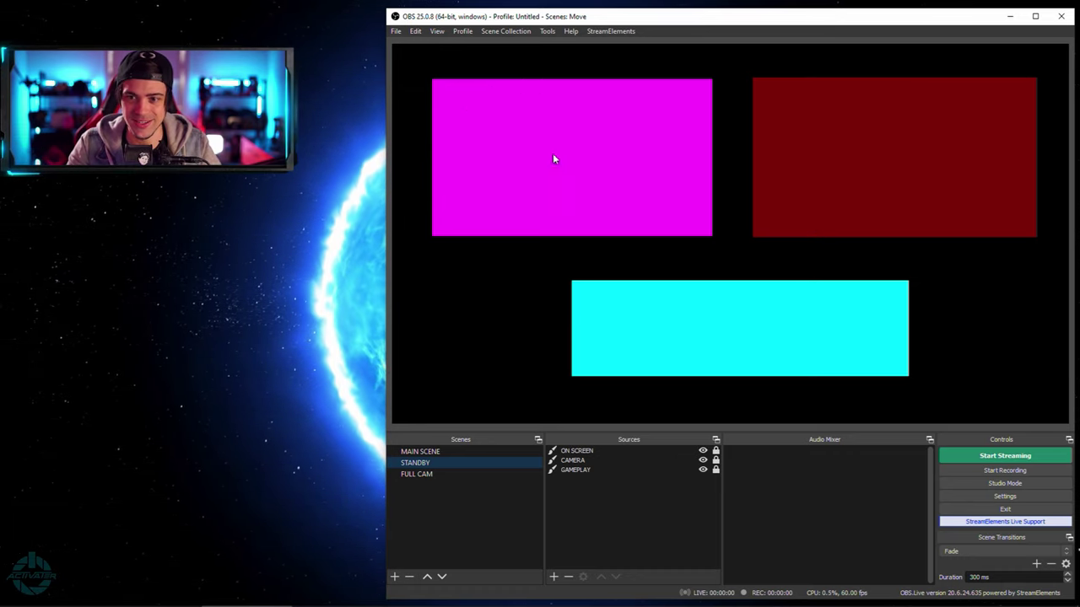
Step: Preview the current scene change by switching between FULL CAM and STANDBY, ending on FULL CAM
click(441, 479)
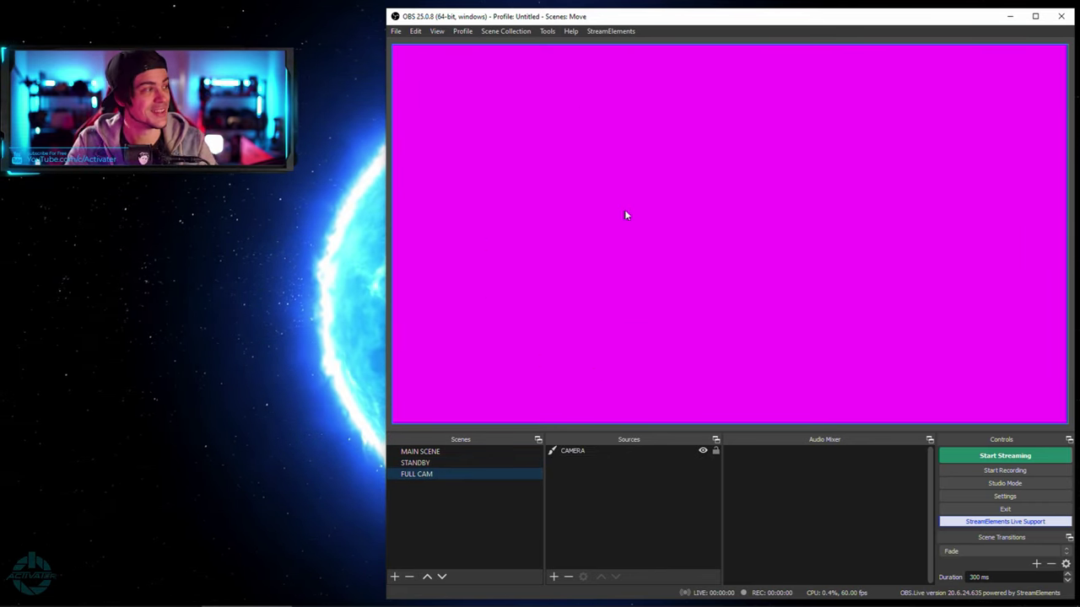
click(430, 464)
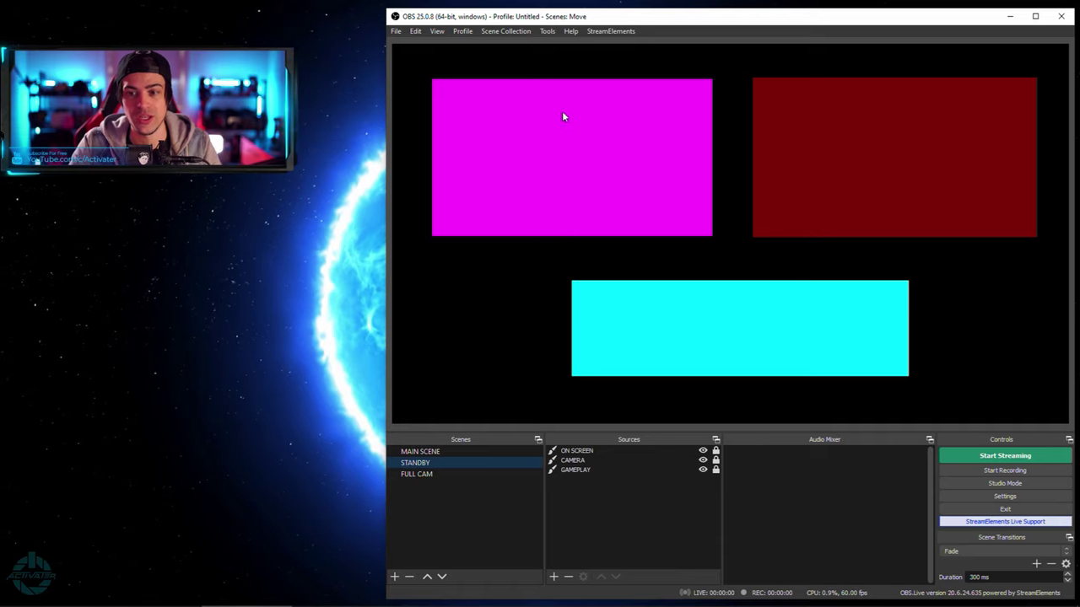
click(466, 475)
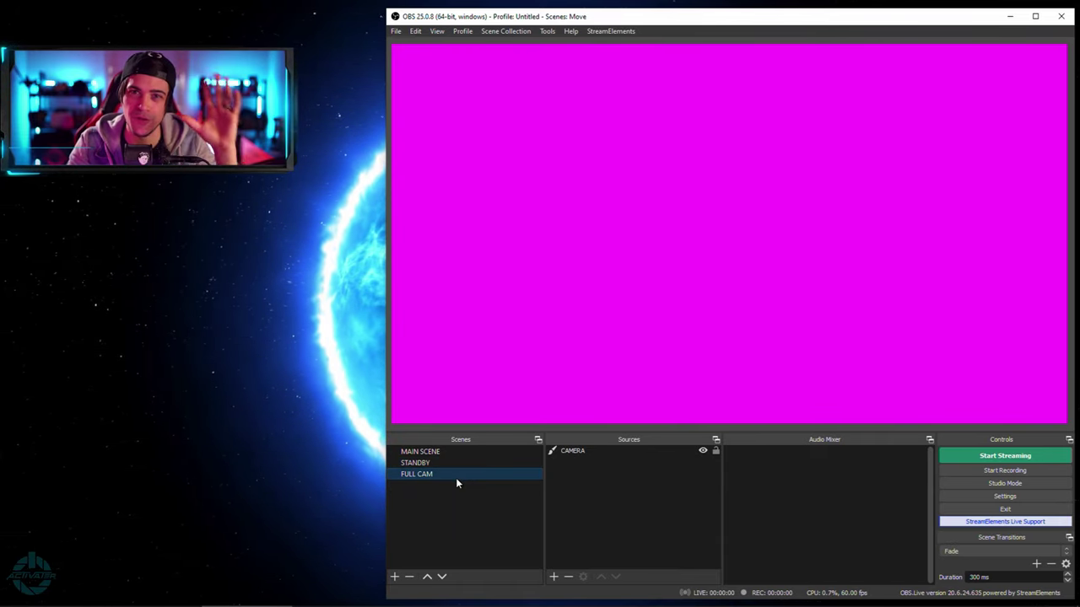
Step: Add a Move scene transition named "Move Transition" and place its properties window beside the main window
click(1038, 563)
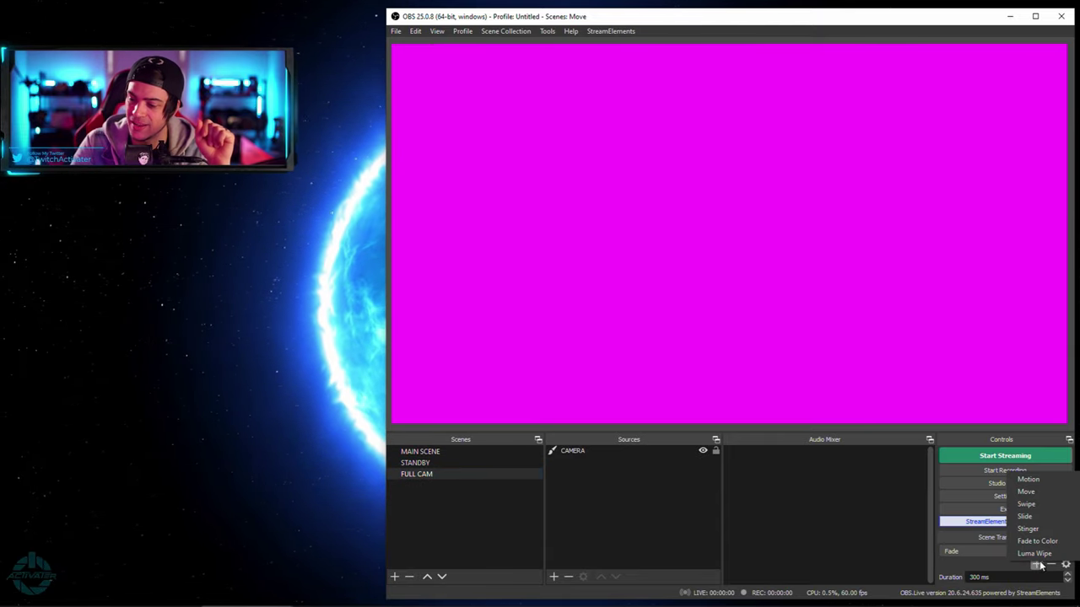
click(1027, 492)
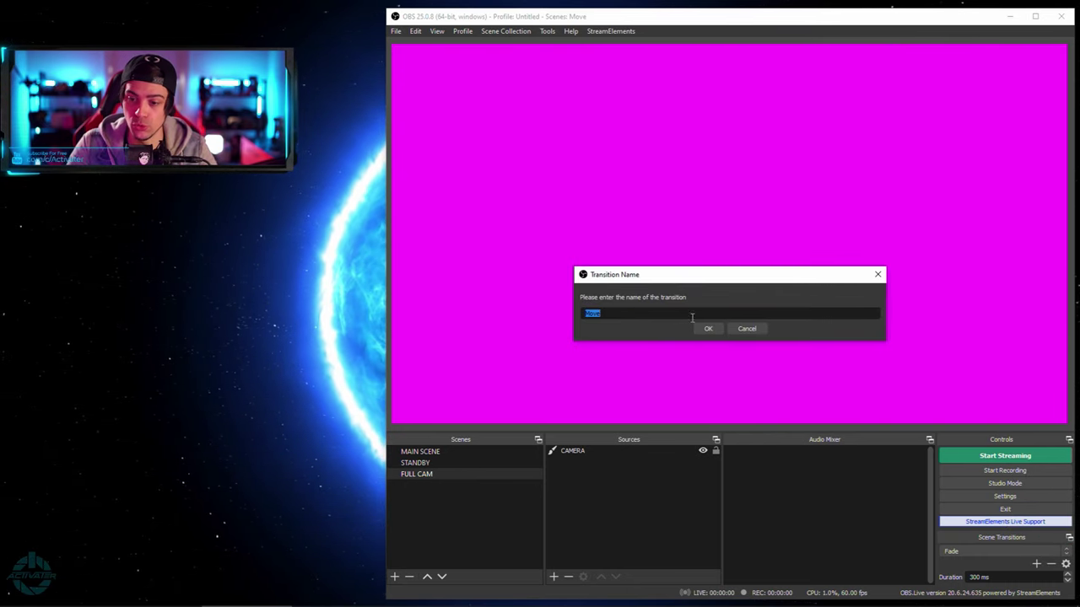
text(Transition)
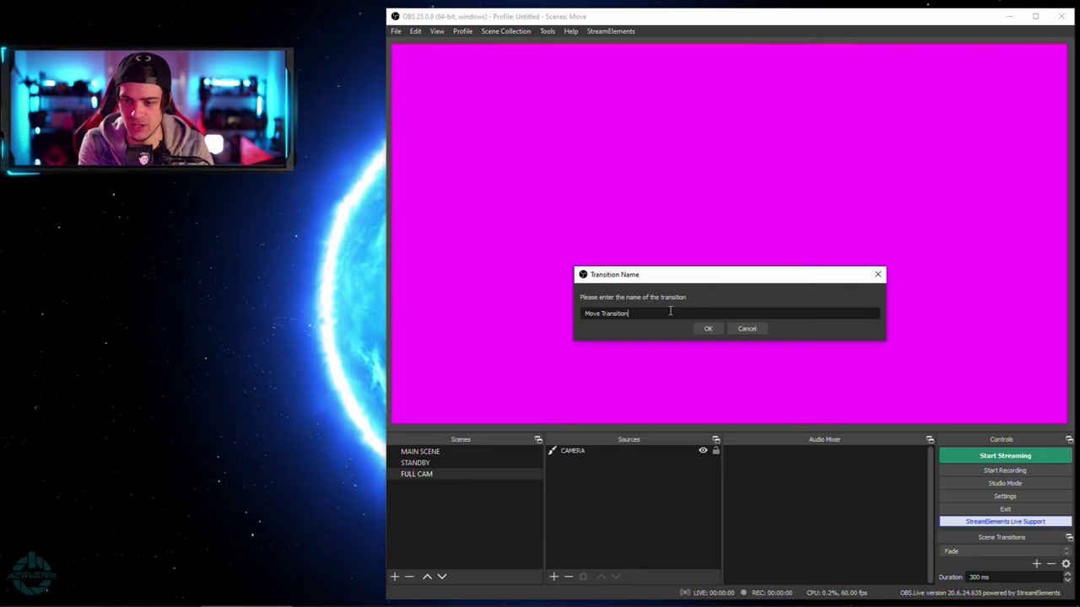
click(707, 328)
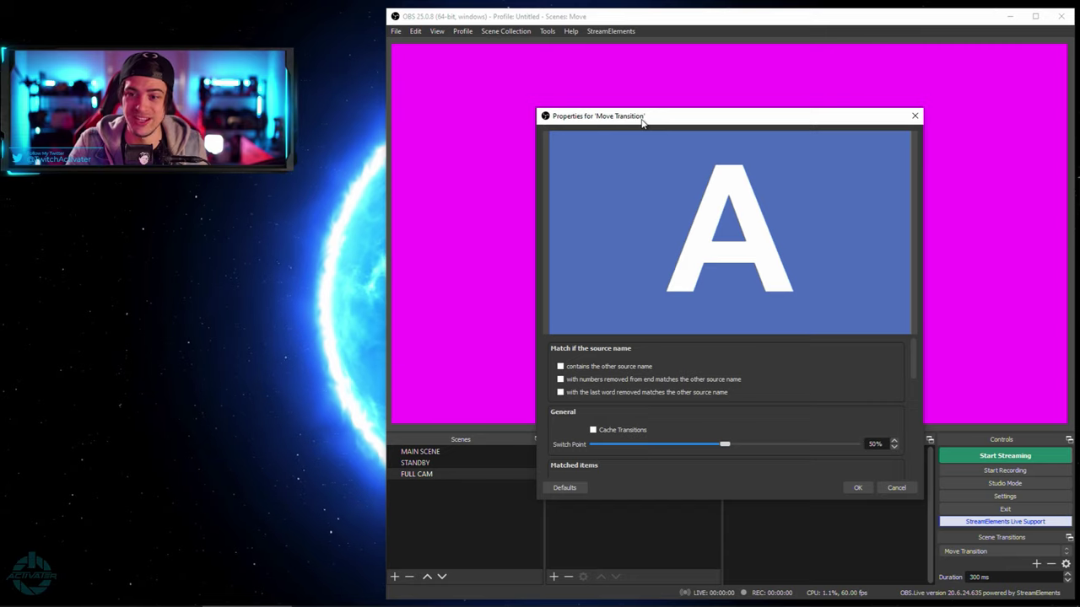
drag(641, 123, 98, 224)
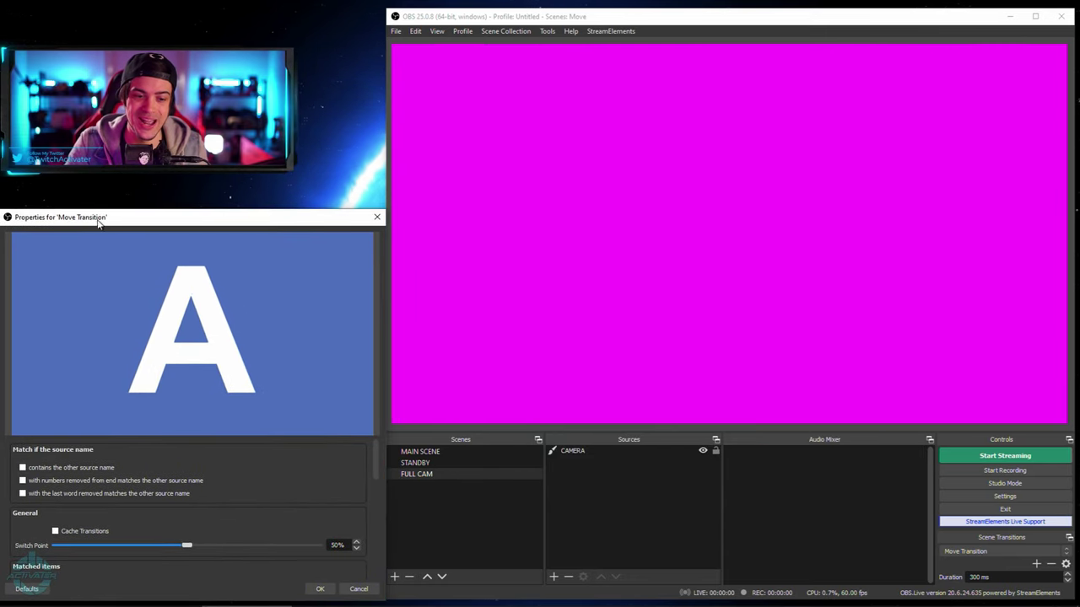
Step: Review the Move Transition's settings and the property descriptions on the plugin's OBS forum page, then return to OBS
scroll(369, 457, down, 4)
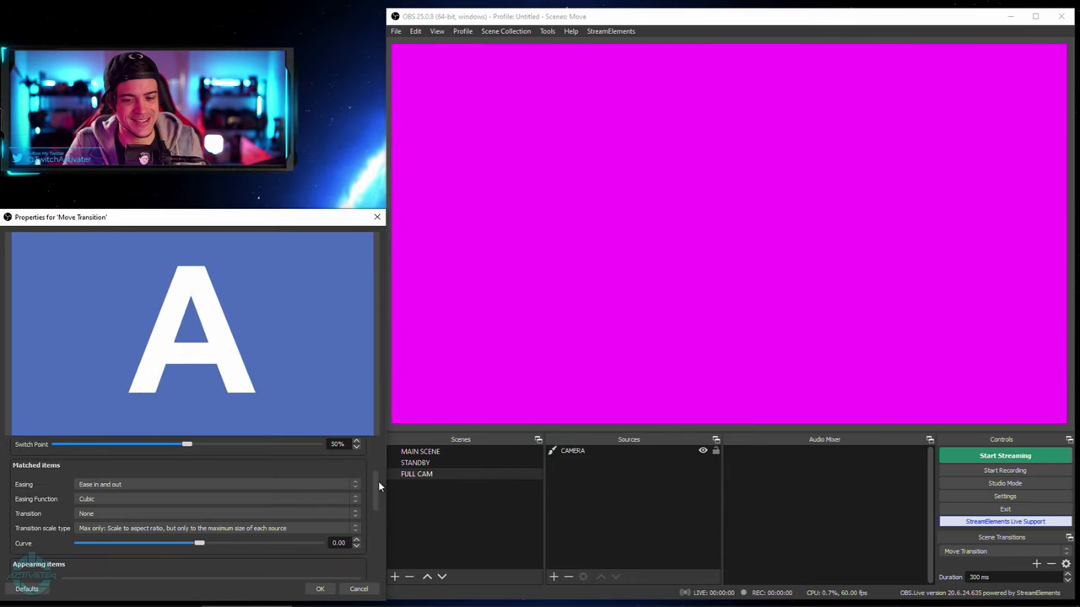
scroll(378, 481, down, 4)
scroll(367, 531, up, 6)
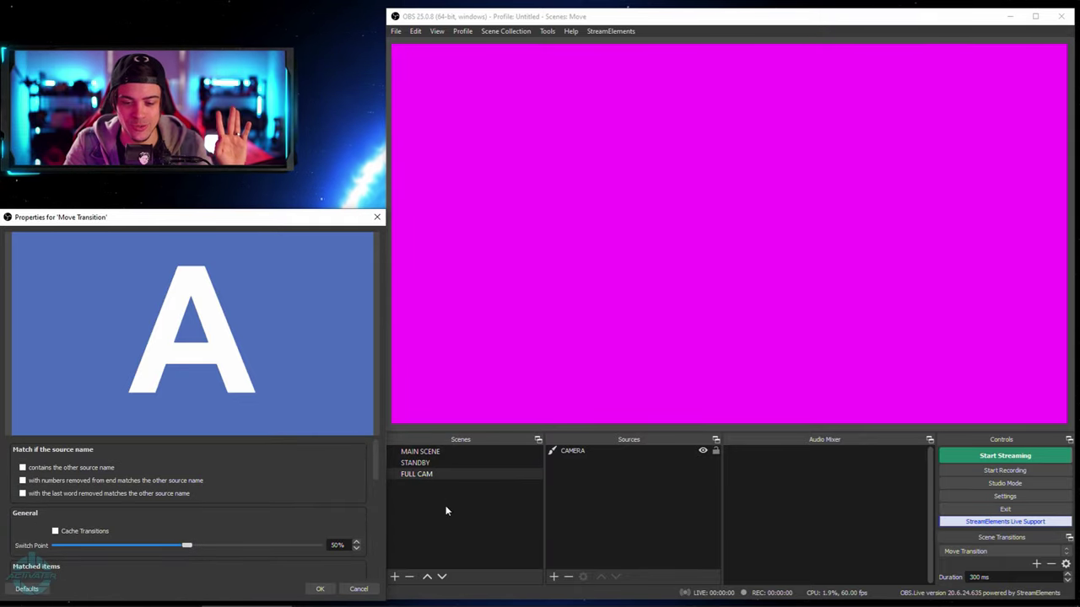
click(76, 595)
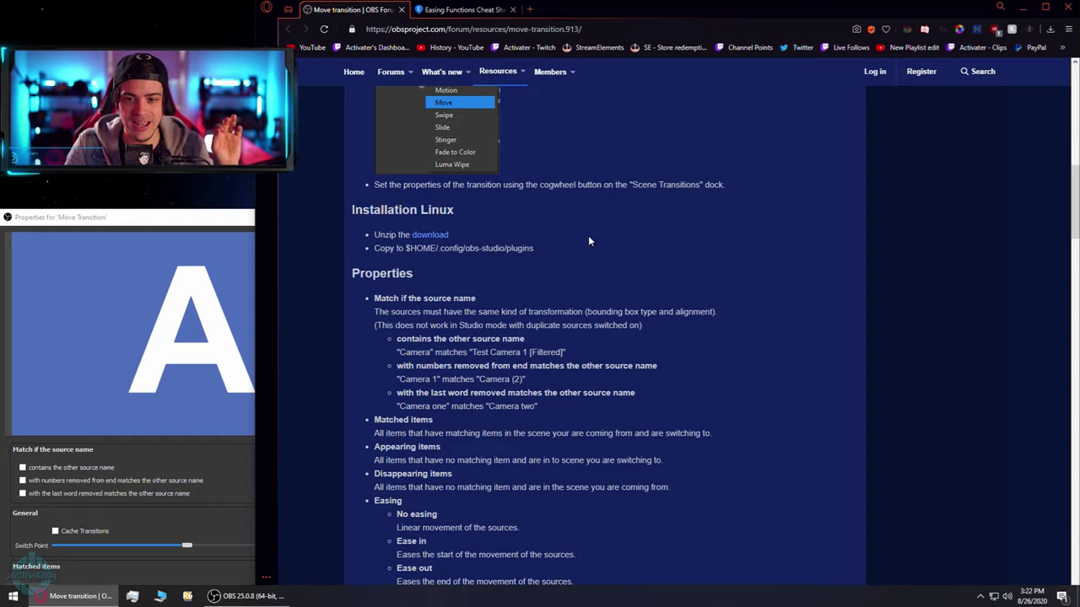
scroll(589, 241, up, 8)
scroll(655, 320, down, 6)
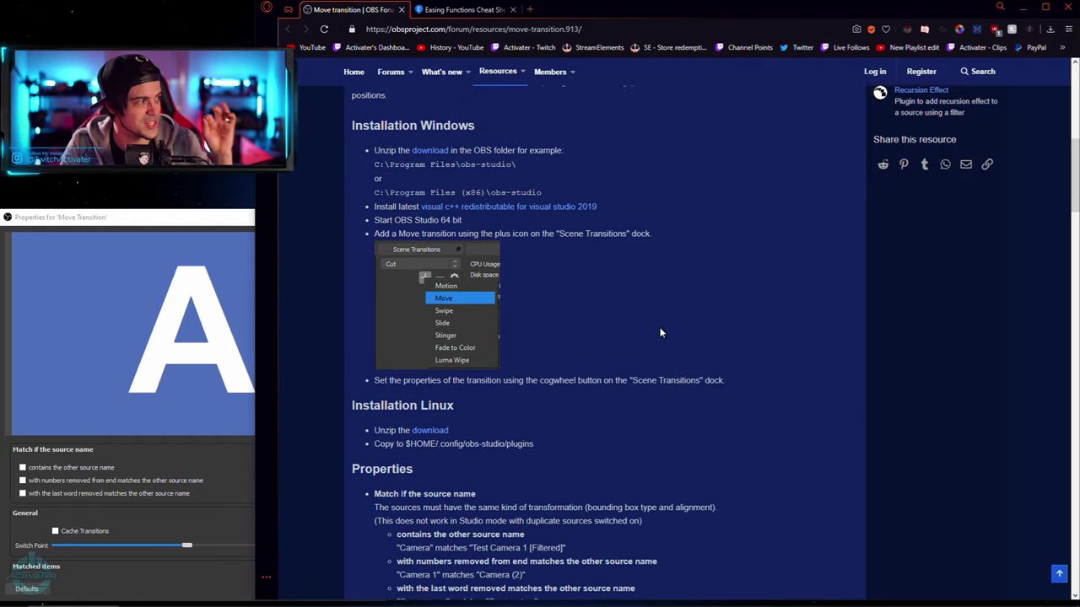
scroll(661, 334, down, 1)
scroll(682, 337, down, 2)
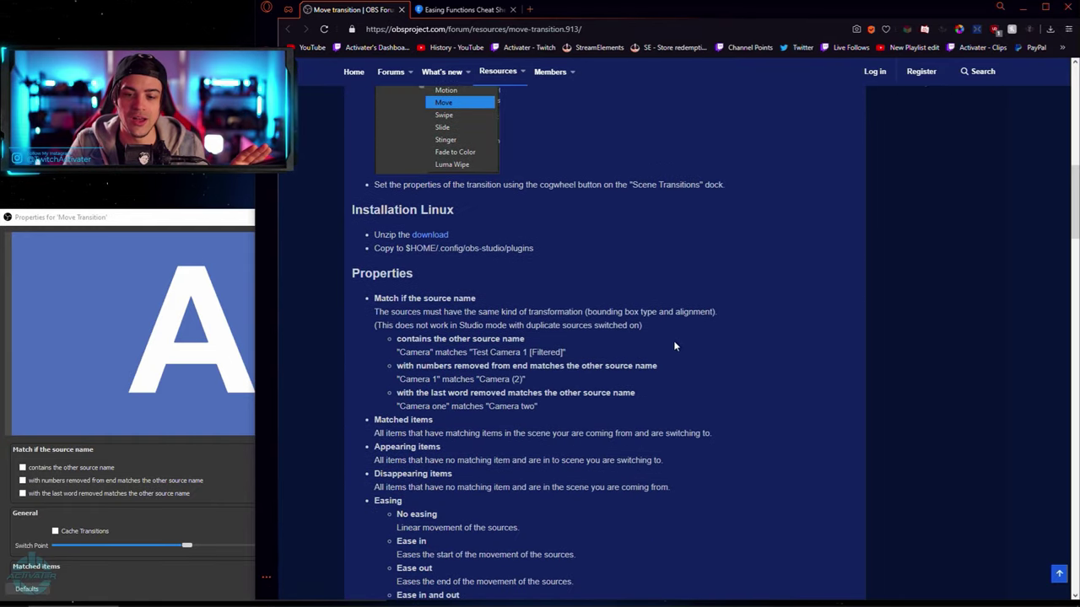
click(1022, 7)
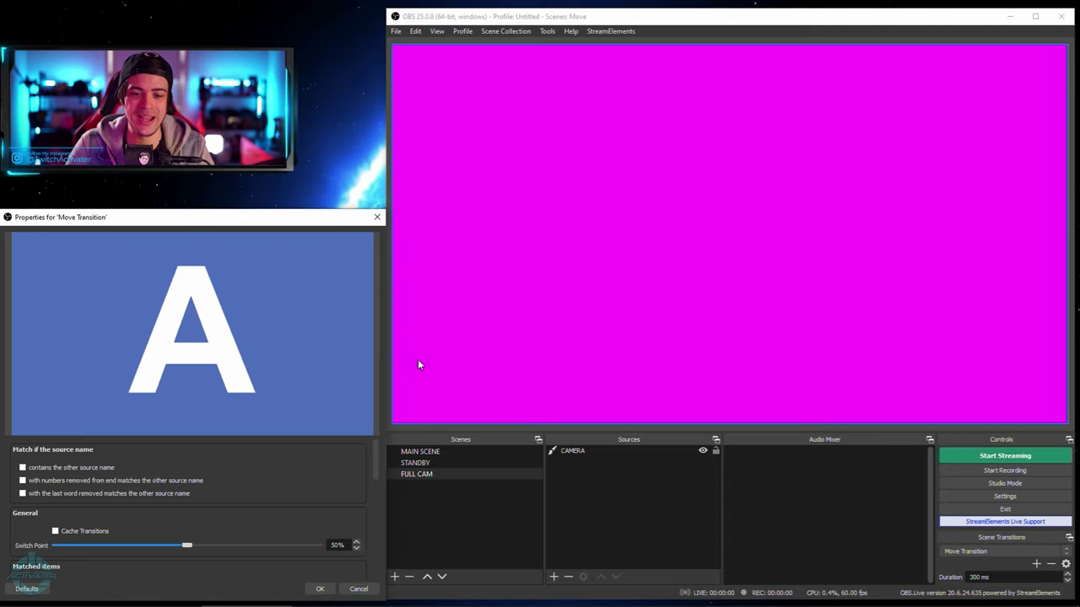
Step: Preview the Move Transition by switching repeatedly between STANDBY and FULL CAM, ending on FULL CAM
click(436, 464)
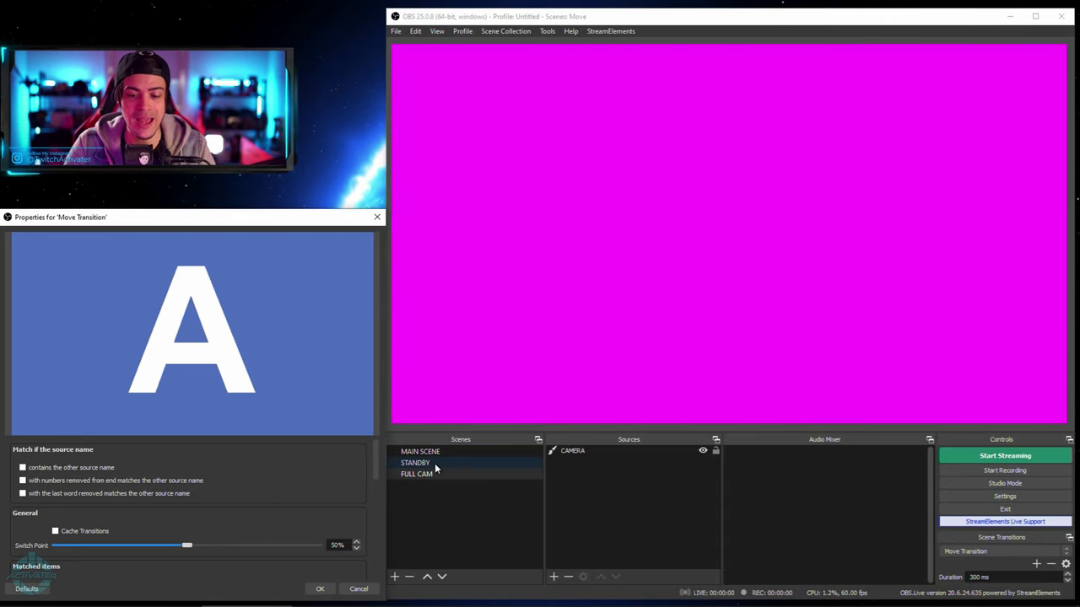
click(435, 473)
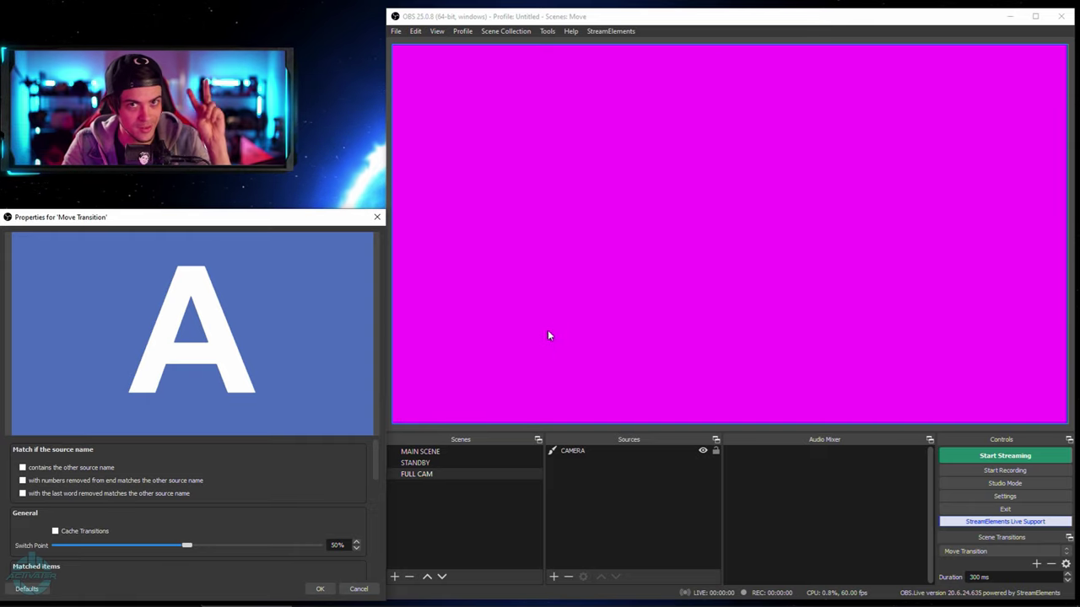
click(420, 465)
click(423, 463)
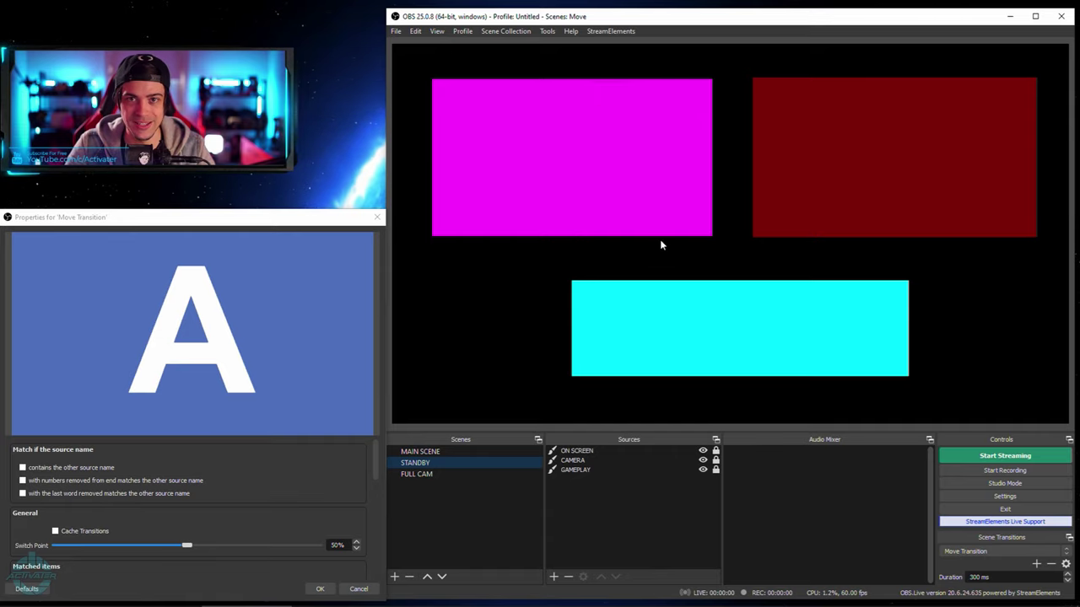
click(437, 474)
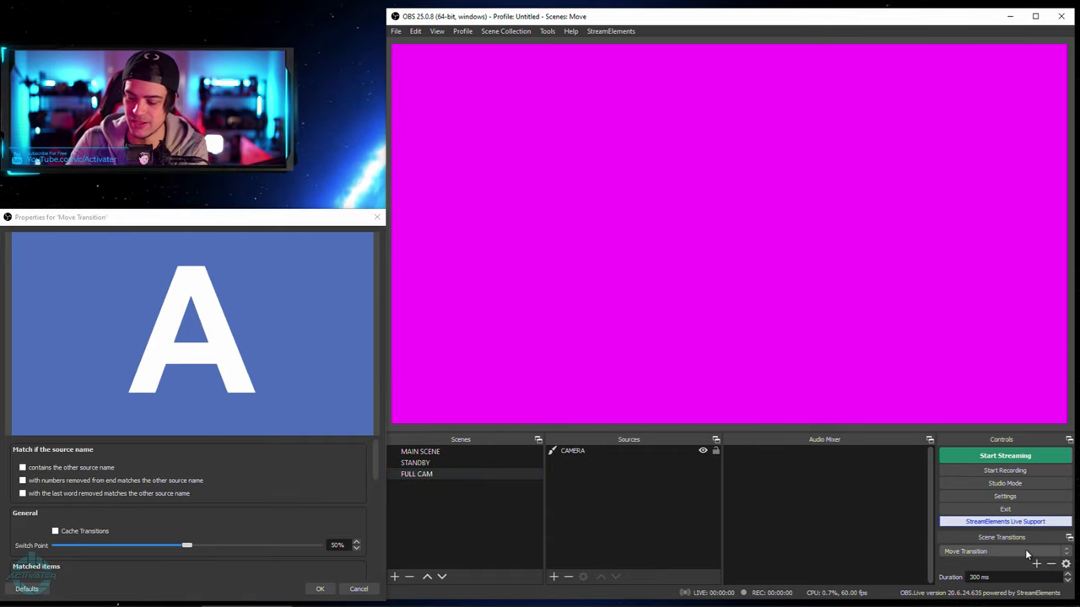
Step: Set the scene transition duration to 3000 ms and test it by switching to STANDBY
text(0)
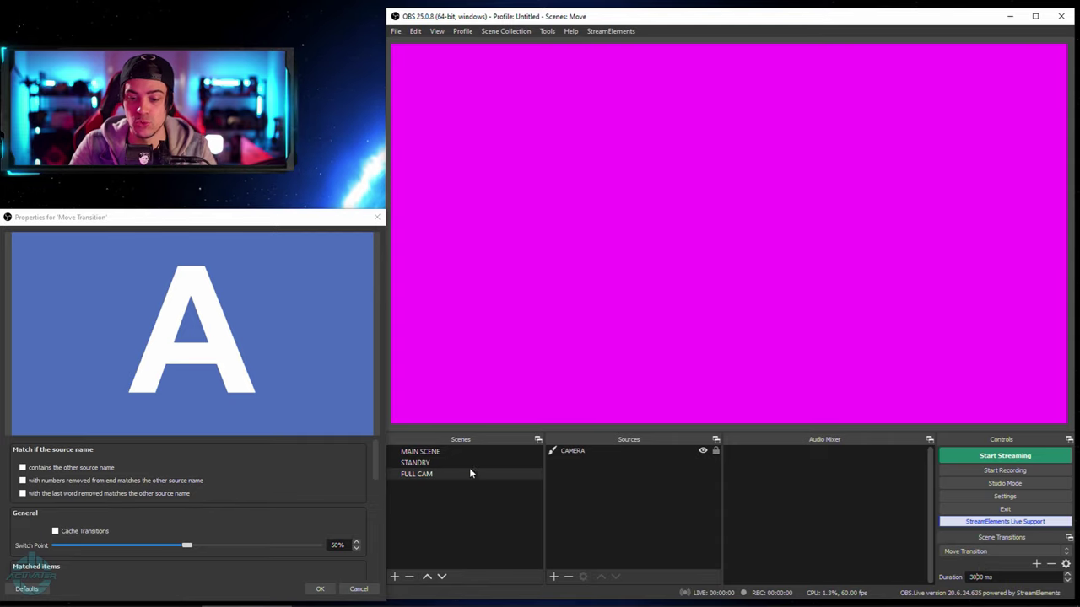
click(424, 466)
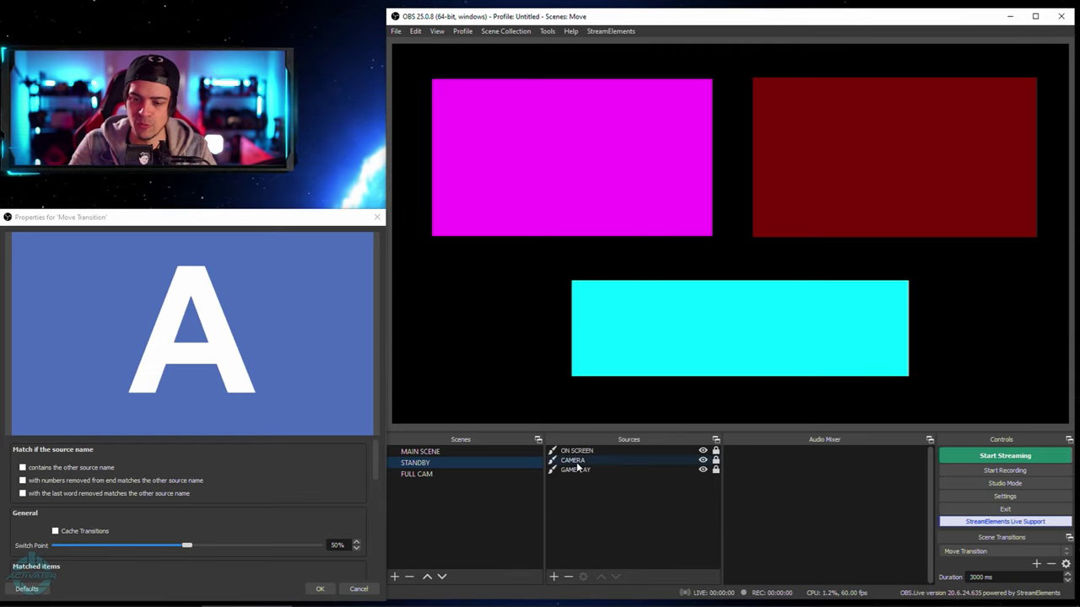
Step: Move CAMERA above ON SCREEN in STANDBY's source order, and preview the change to FULL CAM and back
drag(572, 461, 581, 451)
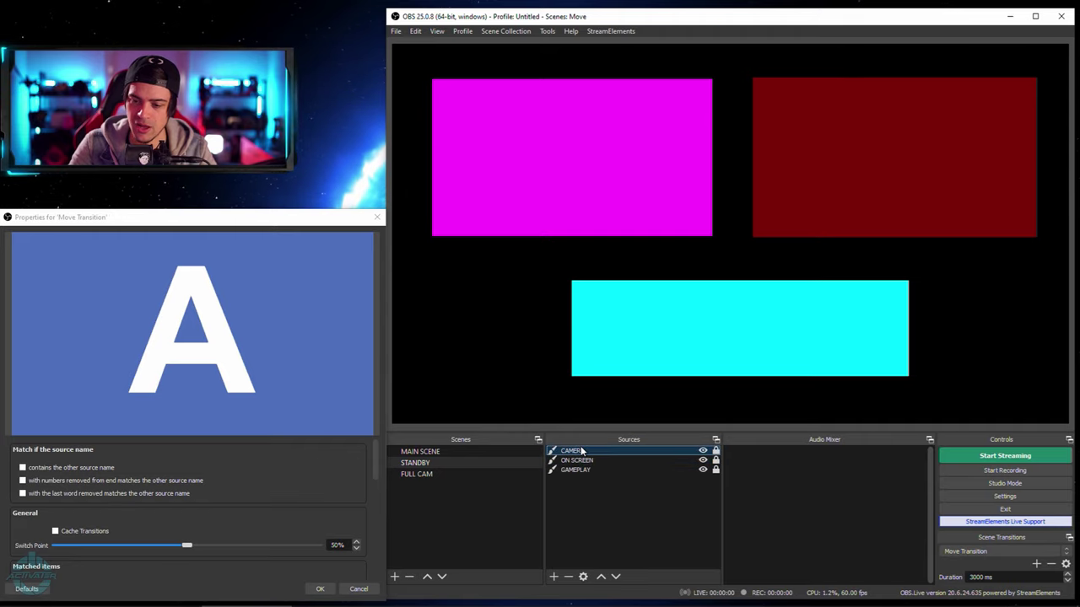
click(434, 473)
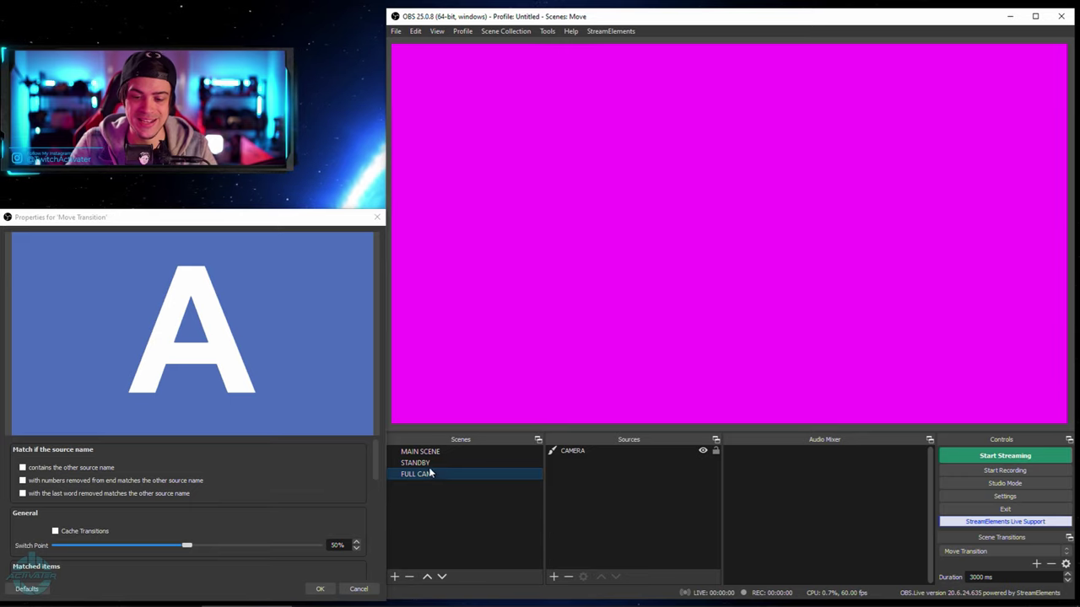
click(428, 464)
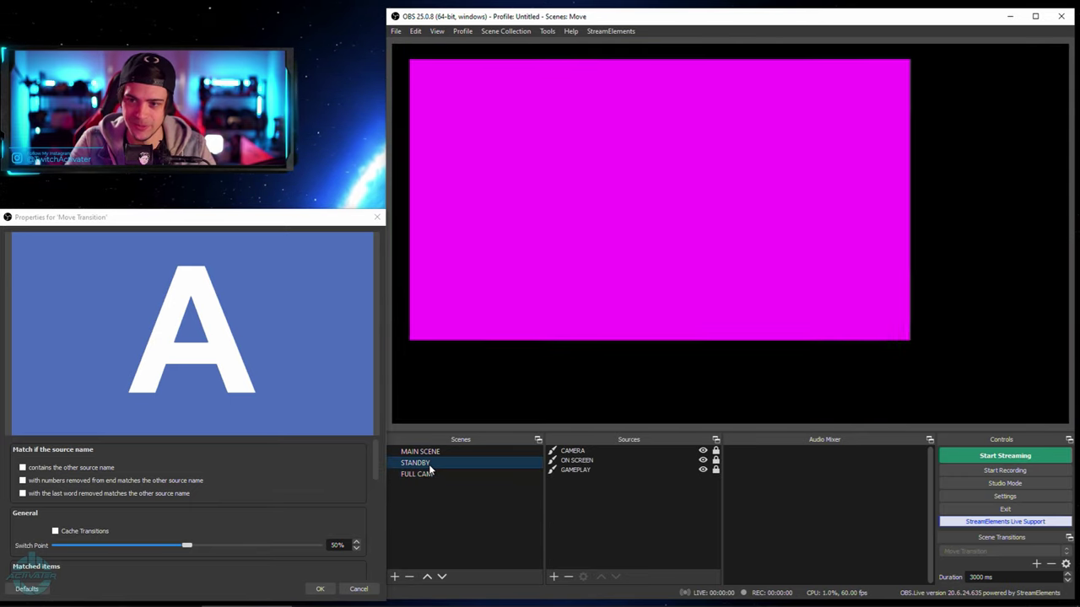
Step: Try the Bounce easing function for the Move Transition's matched items by switching to FULL CAM and back to STANDBY
scroll(185, 506, down, 5)
click(95, 466)
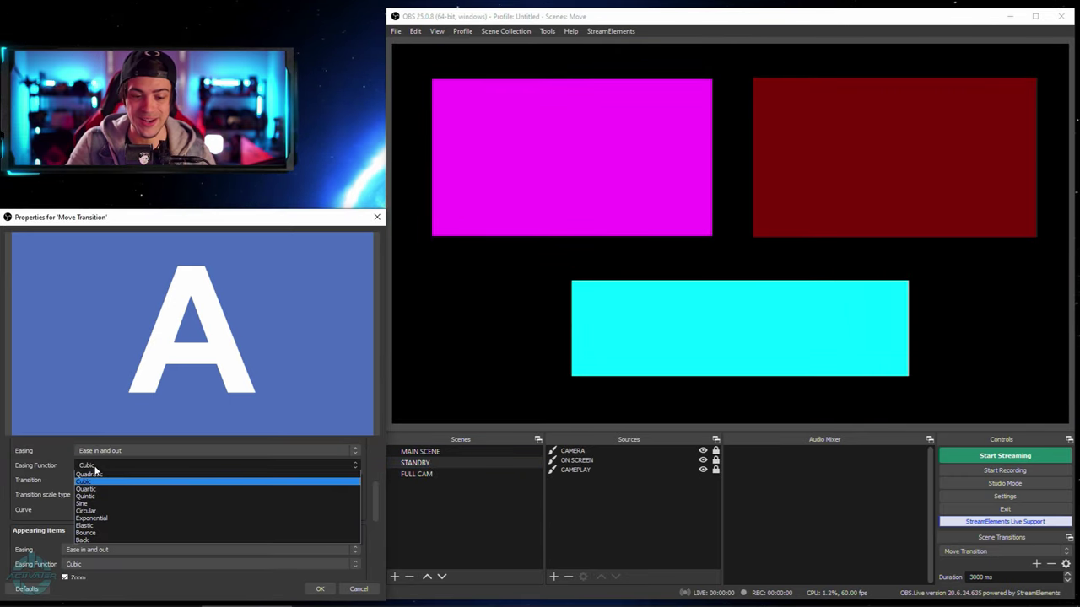
click(106, 535)
click(428, 474)
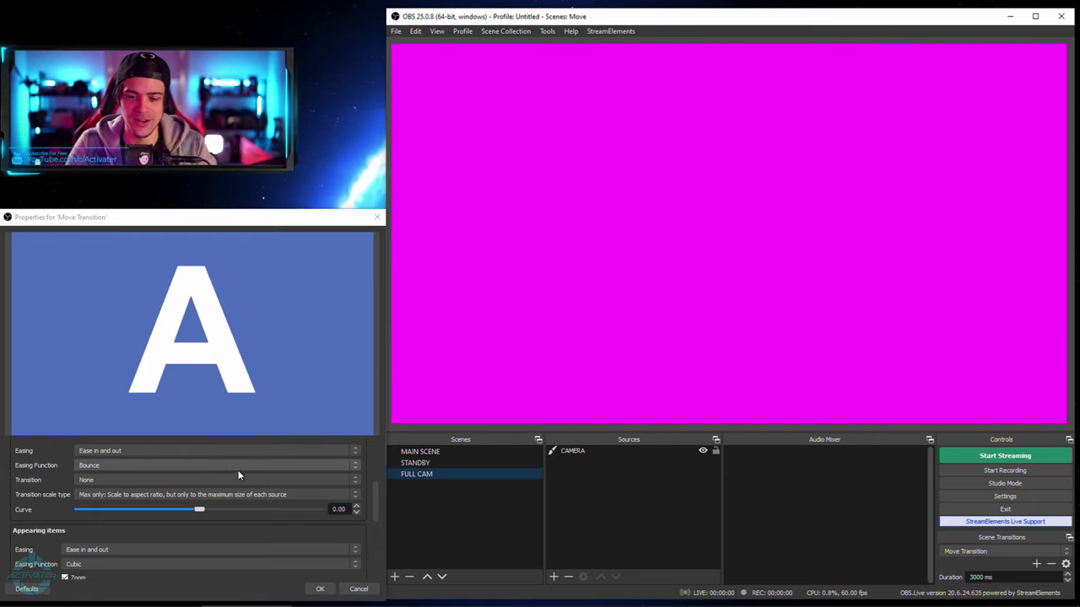
click(452, 465)
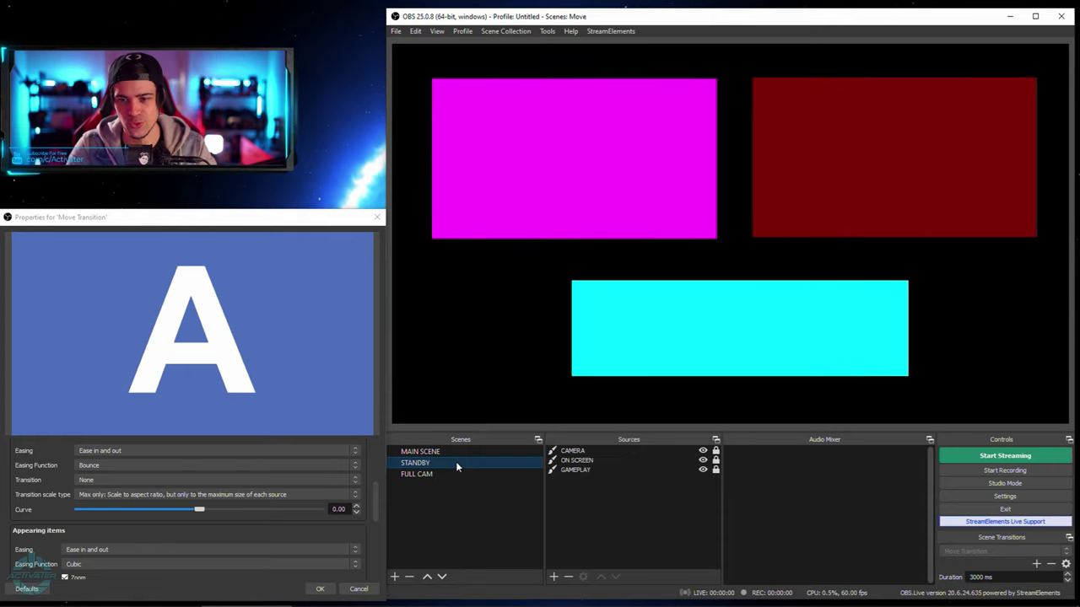
Step: Set the matched items' easing function to Quadratic and test it by switching to FULL CAM and back to STANDBY
click(164, 467)
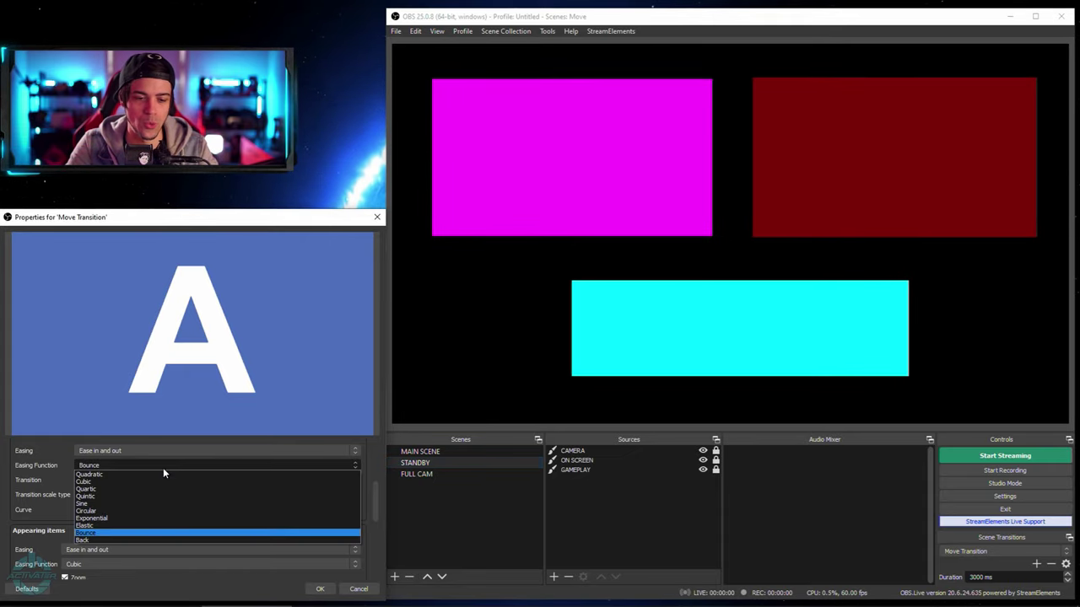
click(154, 473)
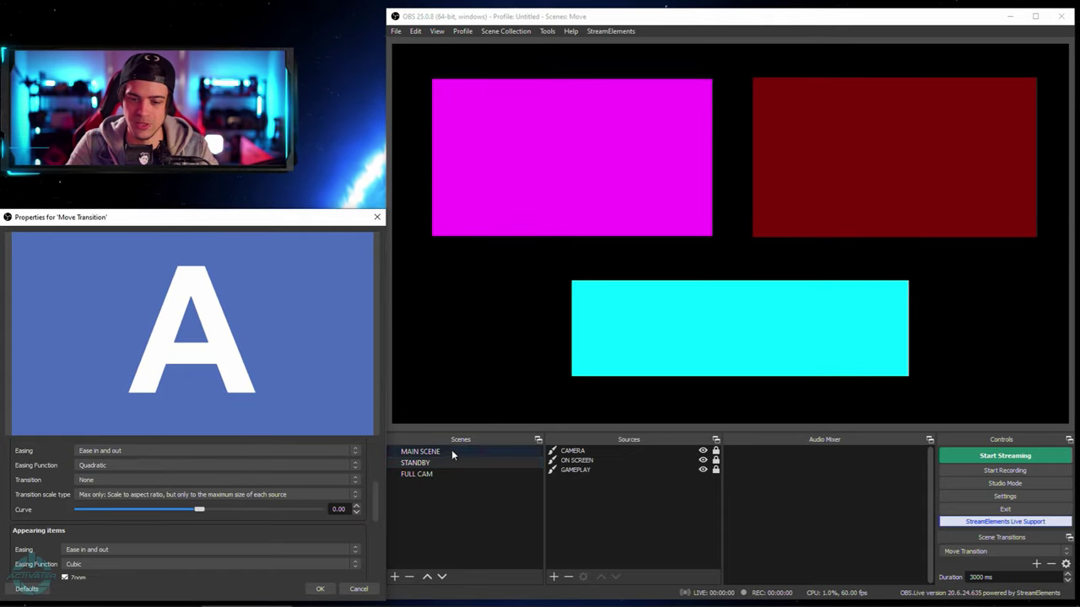
click(416, 474)
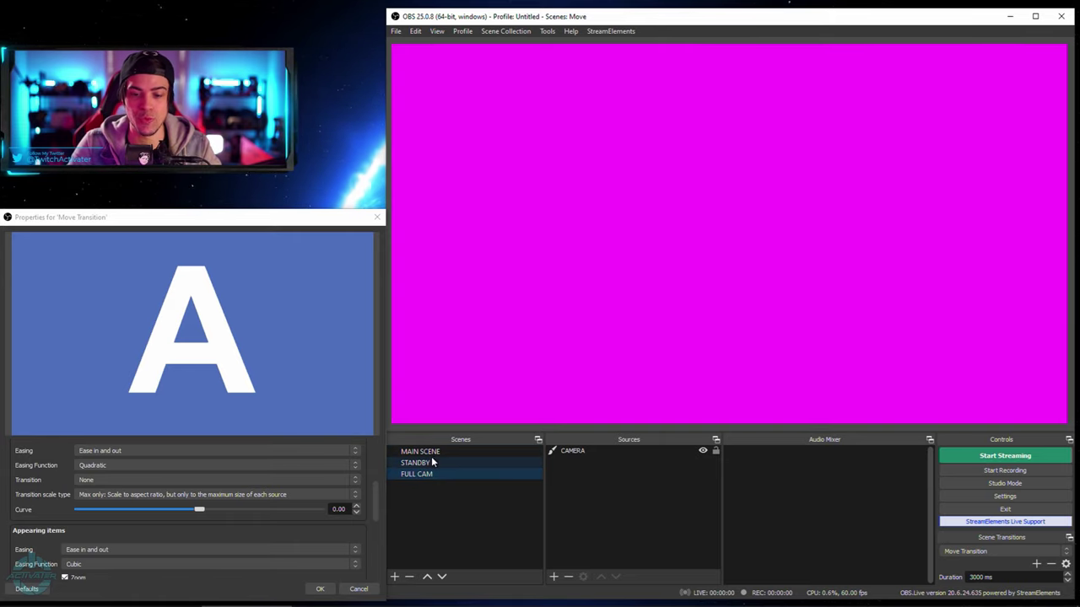
click(424, 465)
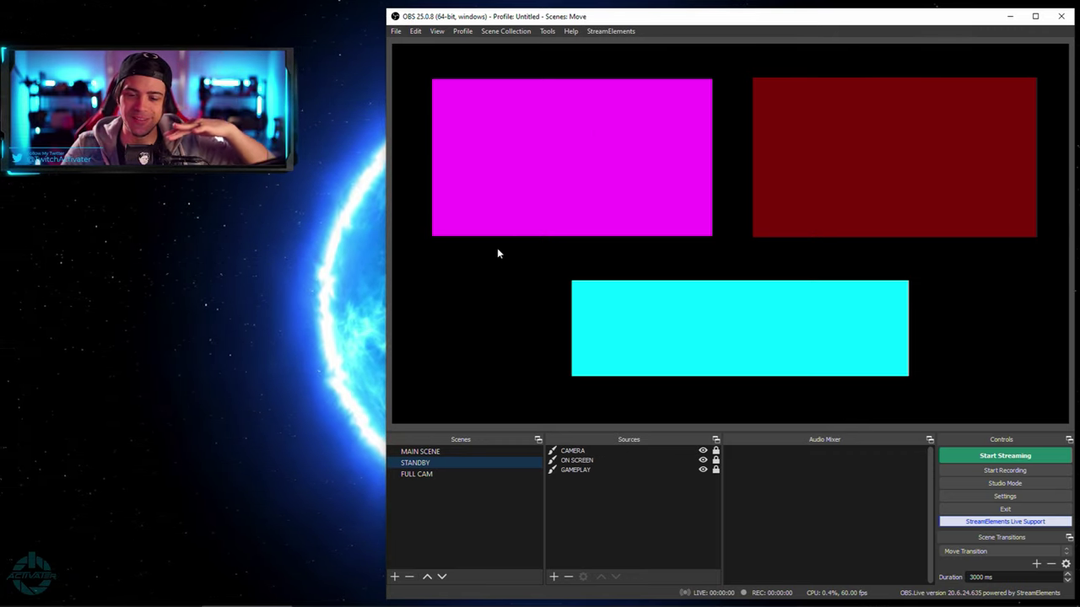
Step: Examine the transition properties on the plugin's forum page and the easing curves on easings.net, then return to OBS
mouse_move(478, 604)
click(78, 595)
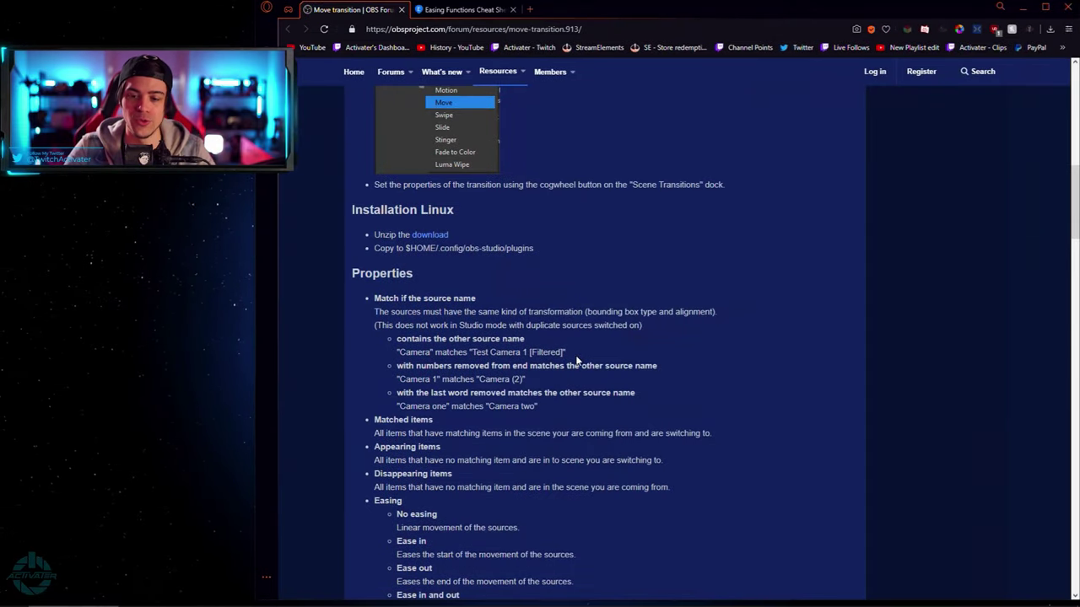
scroll(582, 371, down, 5)
scroll(585, 377, down, 2)
scroll(587, 372, down, 1)
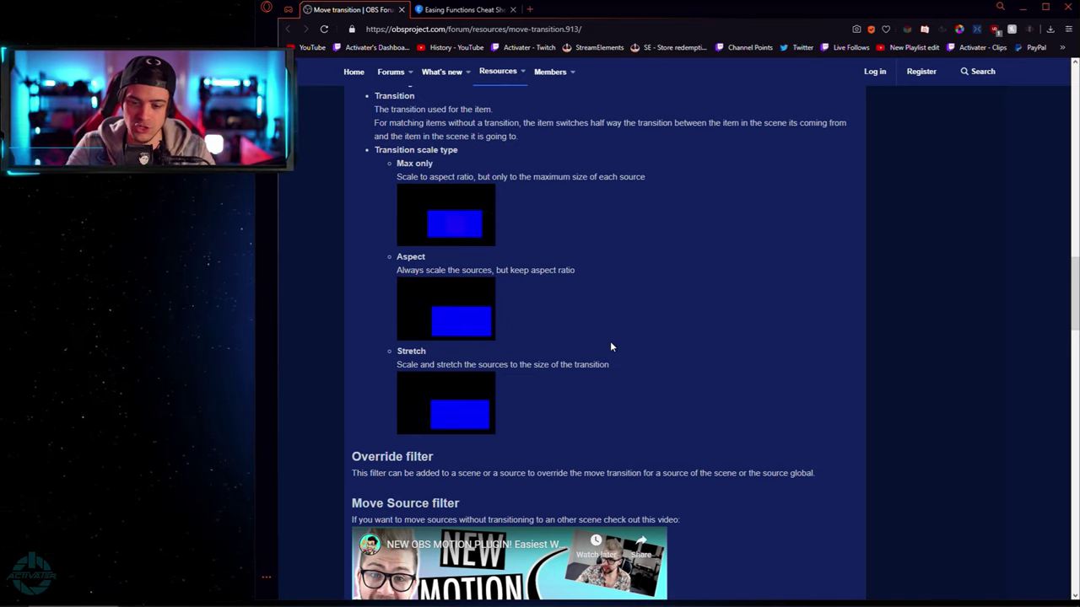
scroll(610, 345, up, 5)
click(464, 10)
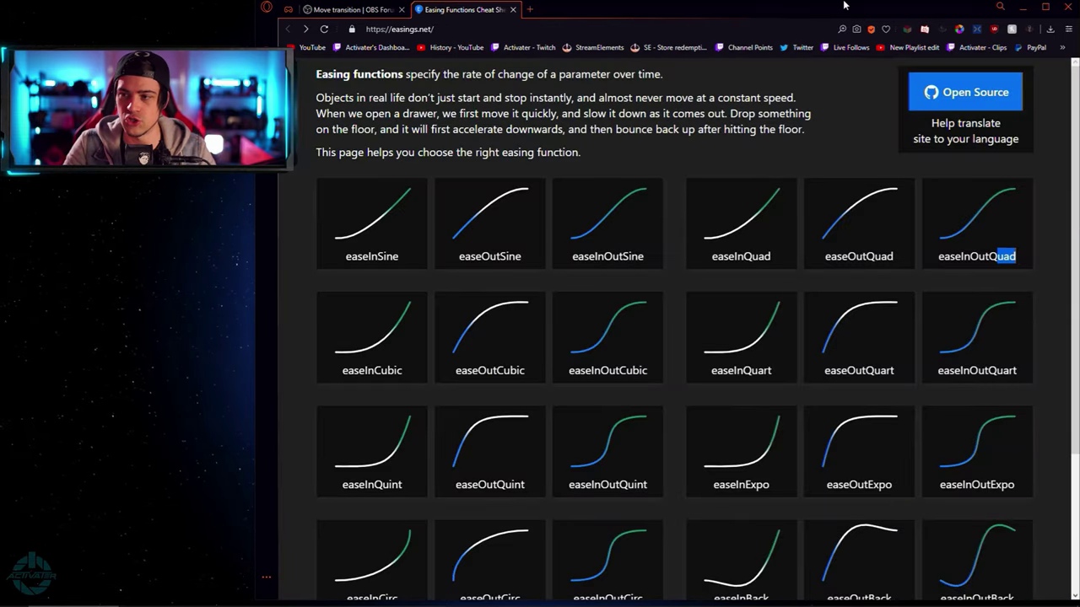
click(1028, 8)
Step: Preview the Move Transition across scenes by switching to FULL CAM, STANDBY and finally MAIN SCENE
click(414, 474)
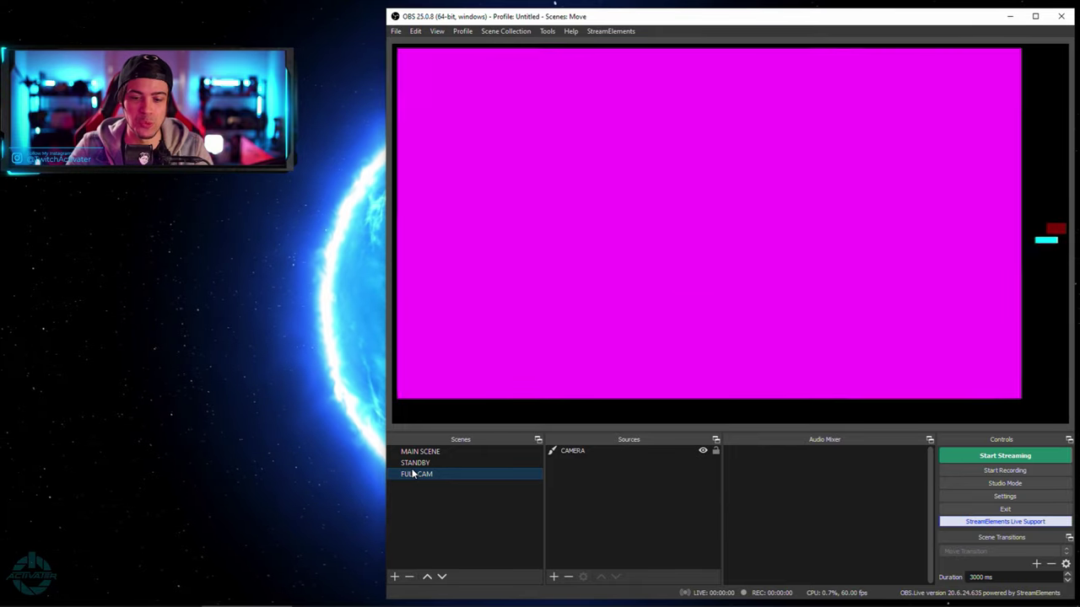
click(414, 463)
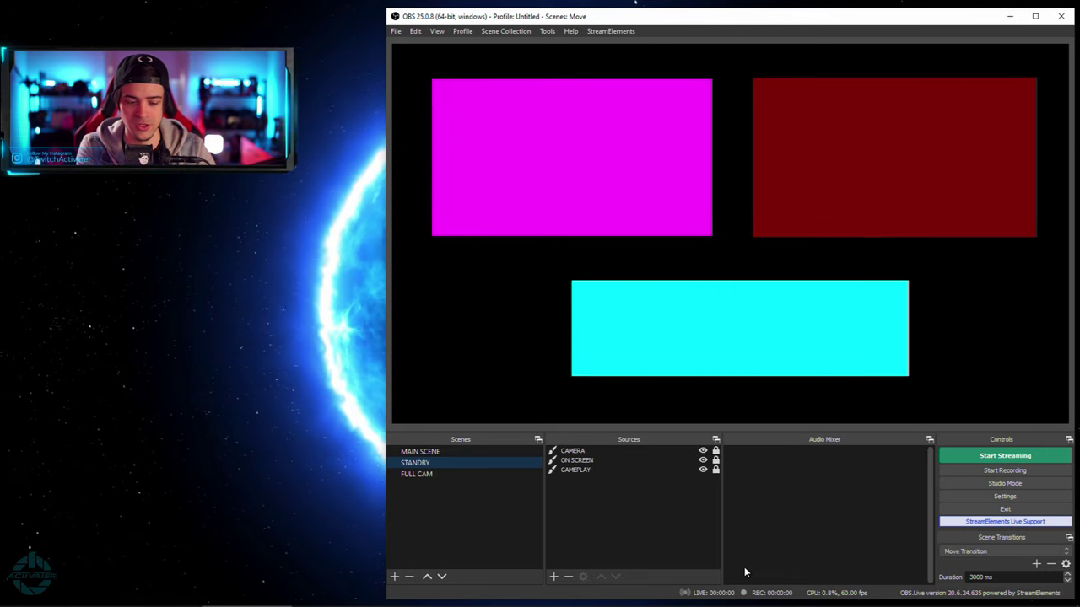
click(440, 451)
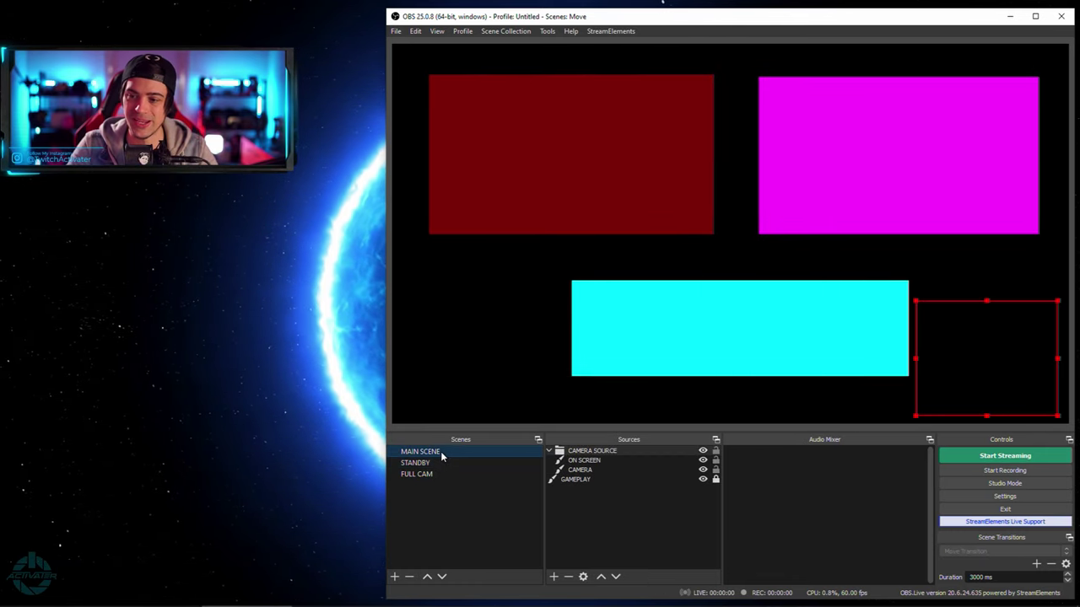